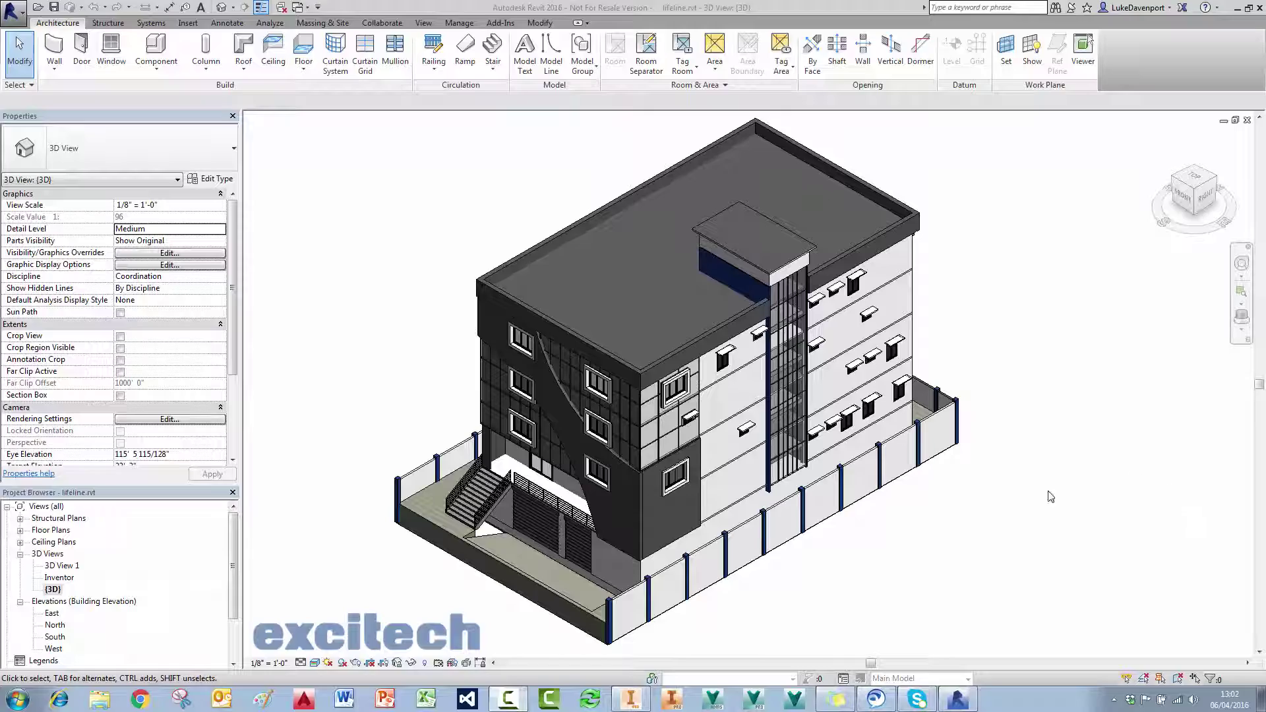
Step: Open the building's 'Inventor' 3D view from the Revit Project Browser
shift+middle_drag(993, 485, 1021, 508)
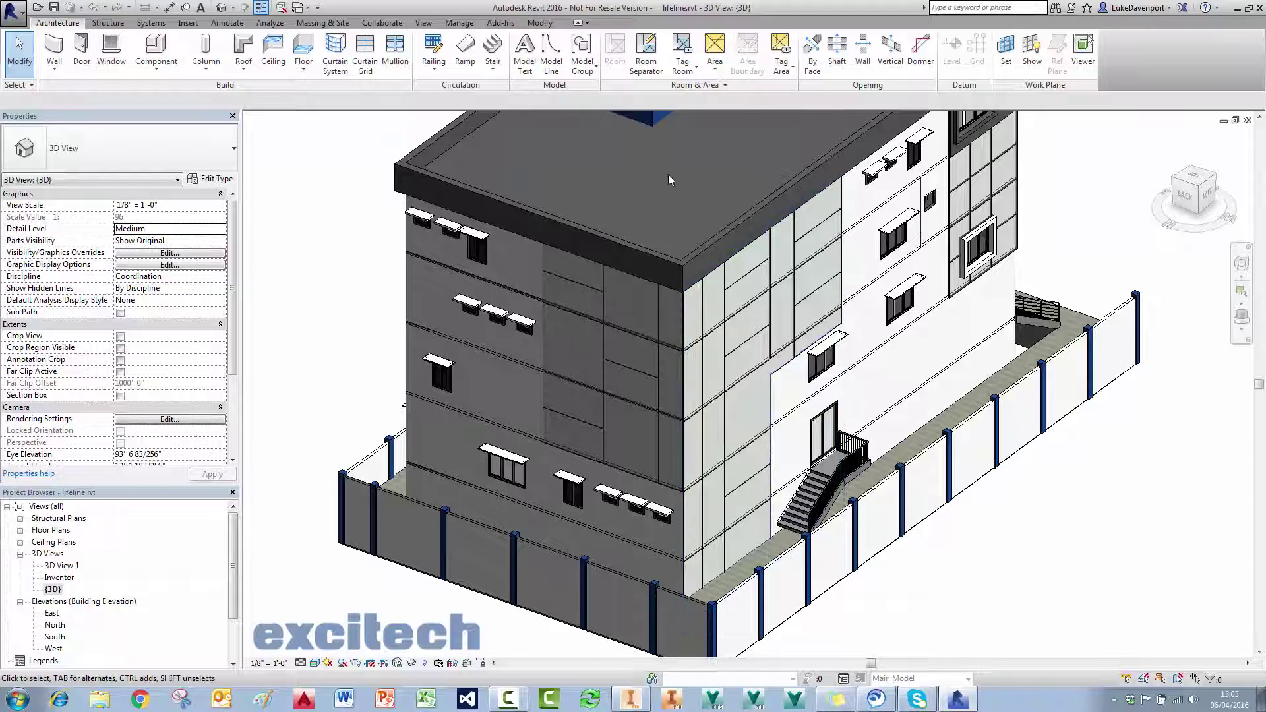
middle_drag(399, 286, 350, 275)
scroll(349, 275, down, 1)
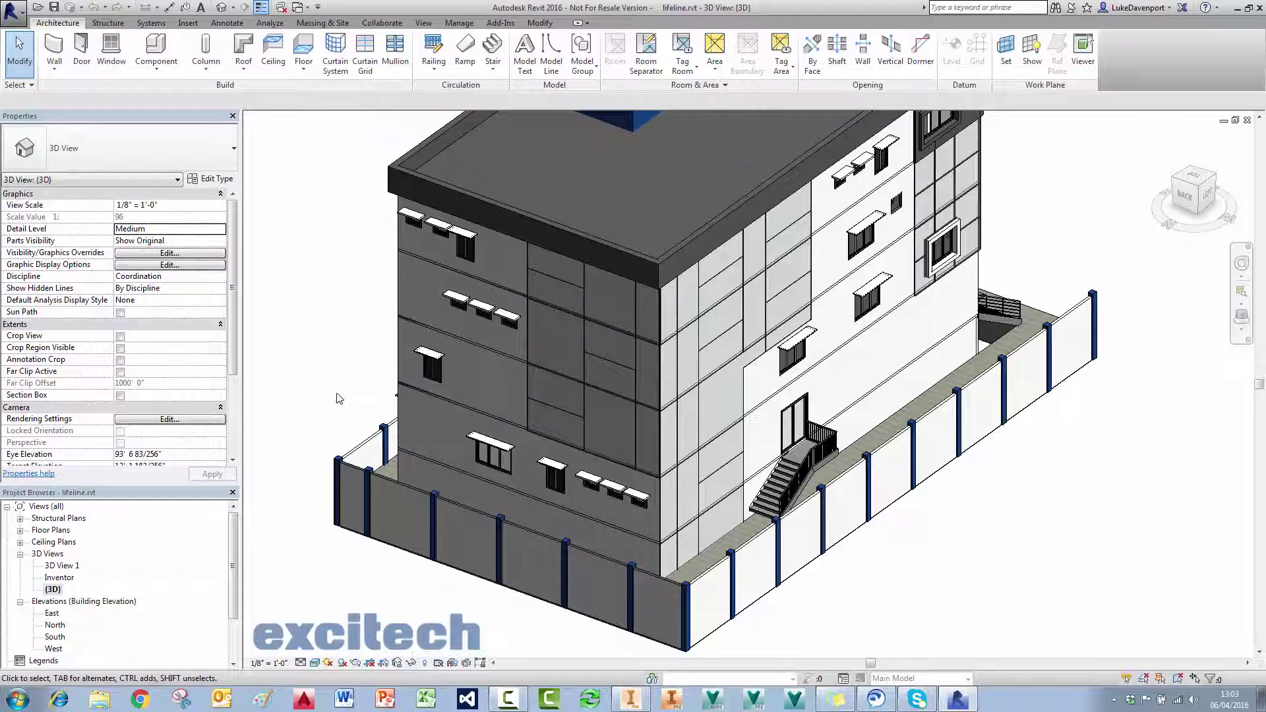
click(59, 579)
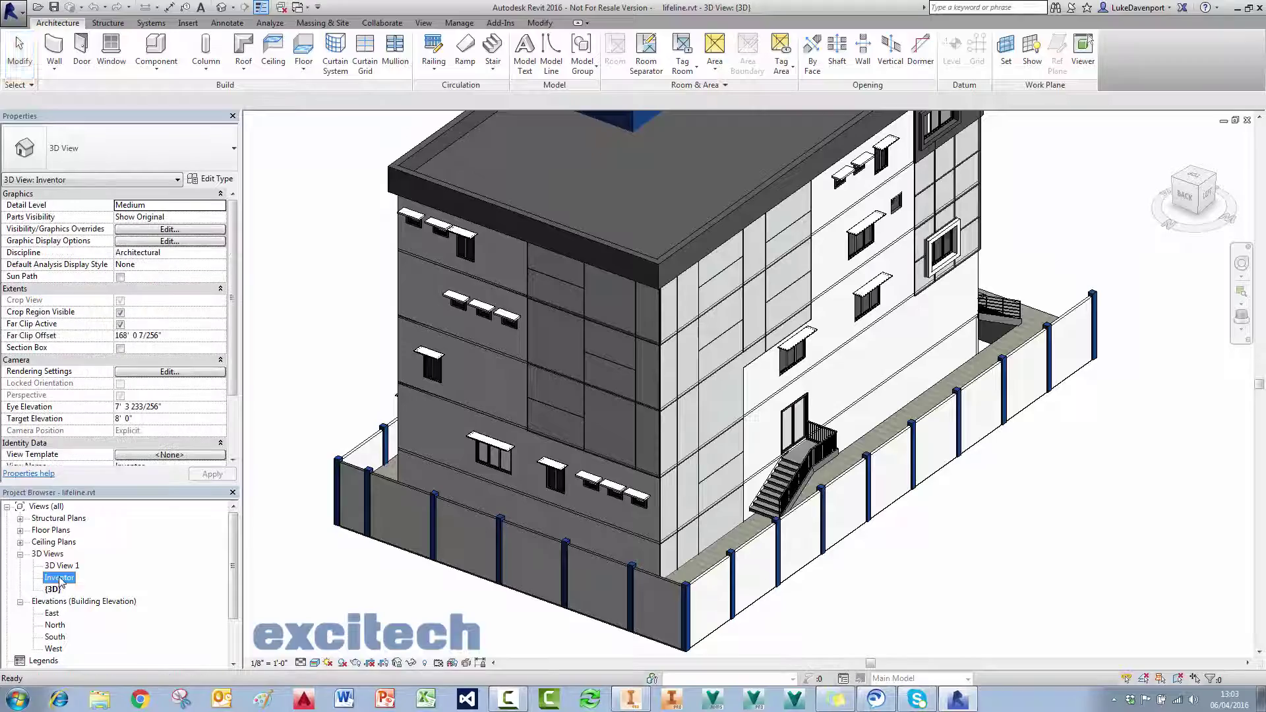
double_click(58, 578)
Step: Orbit the building round to its back right, then close Revit
mouse_move(559, 325)
shift+middle_down()
mouse_move(570, 315)
mouse_move(555, 321)
mouse_move(561, 295)
shift+middle_up()
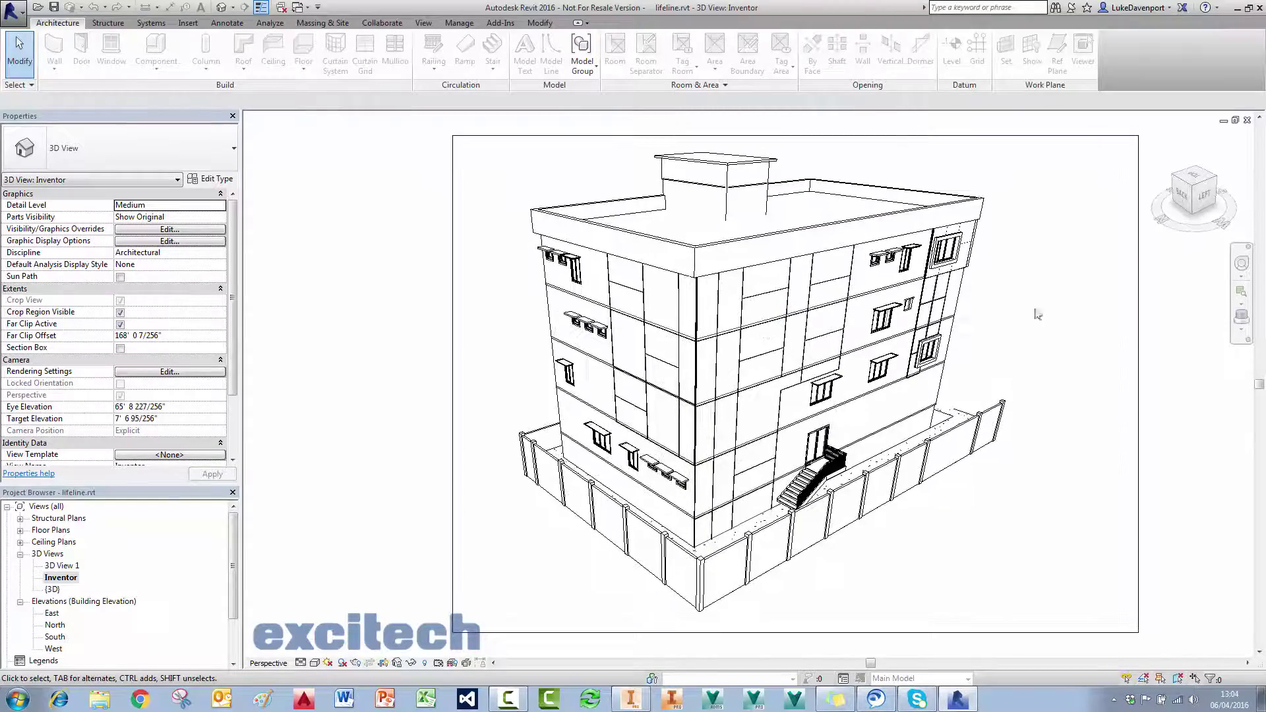
shift+middle_drag(896, 310, 956, 353)
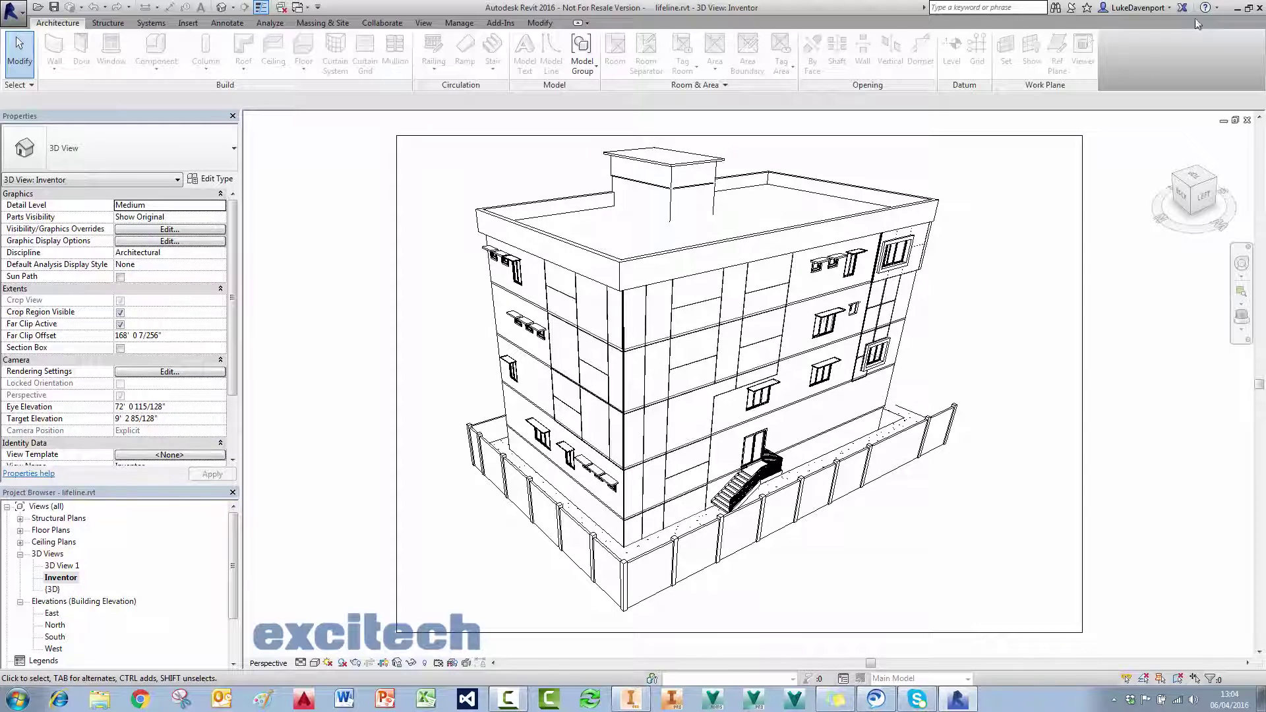
click(1259, 10)
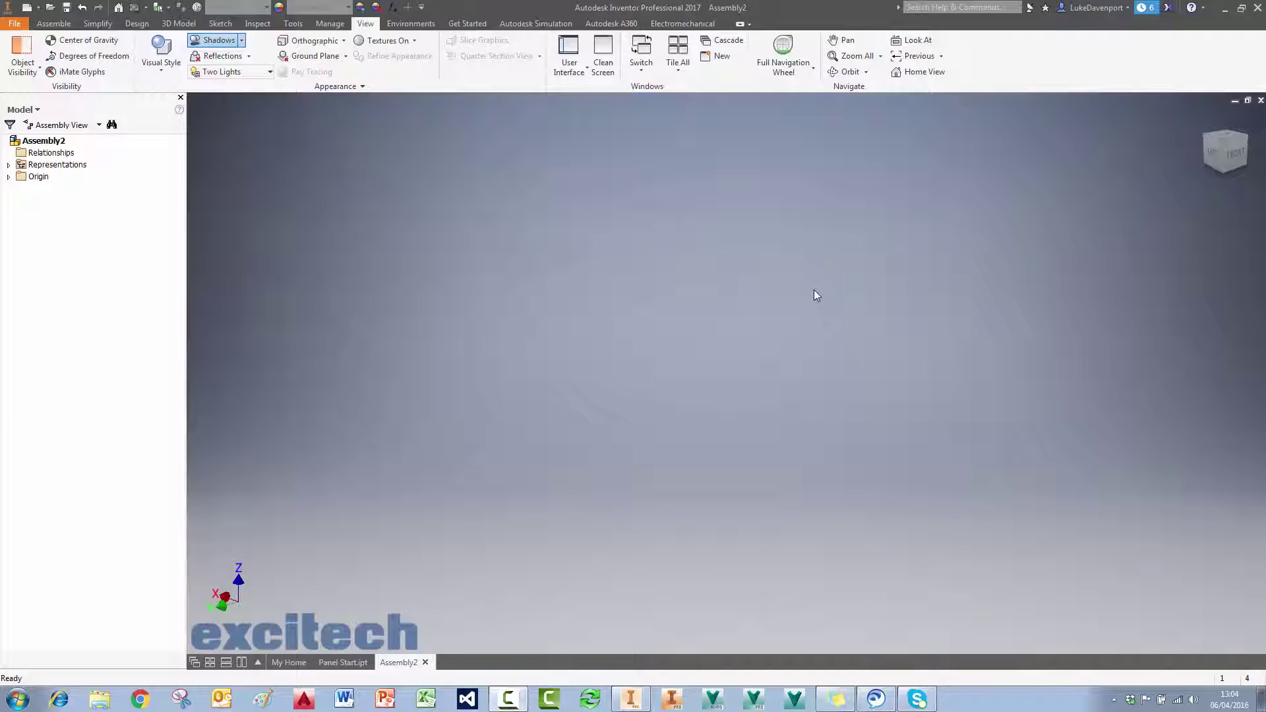
Step: Open the Revit project file lifeline.rvt in Inventor
click(15, 23)
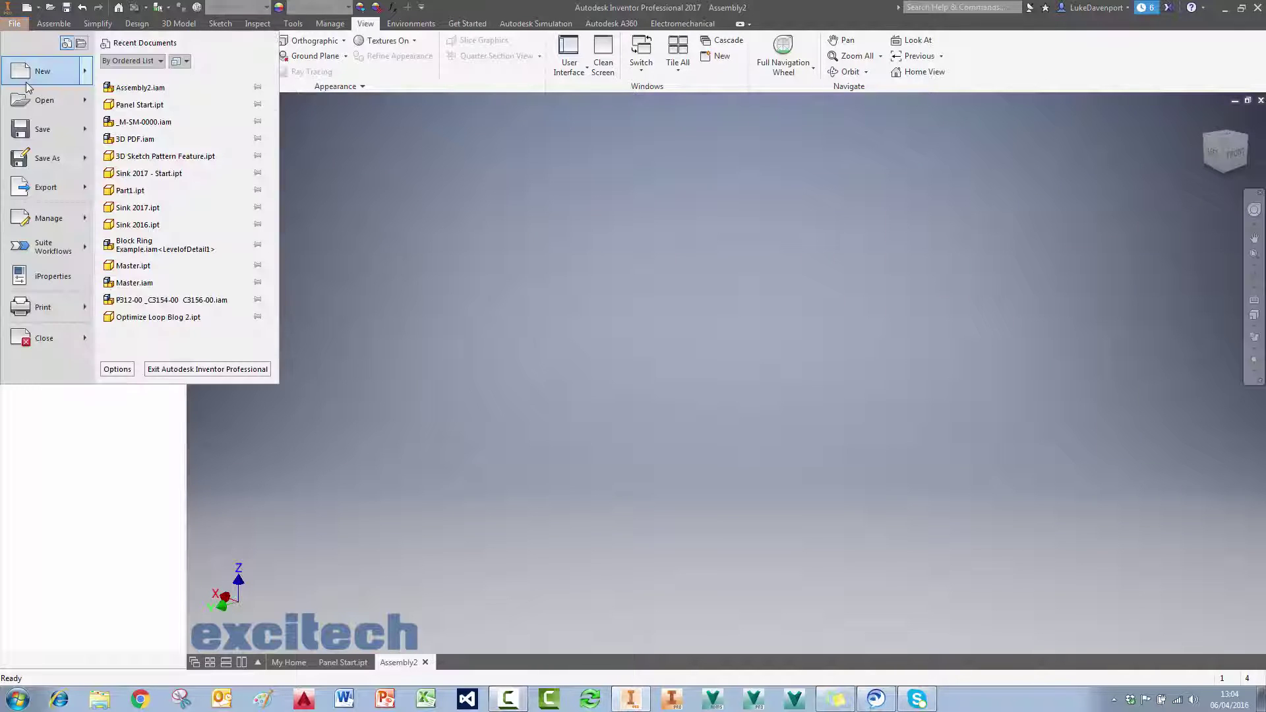
click(54, 102)
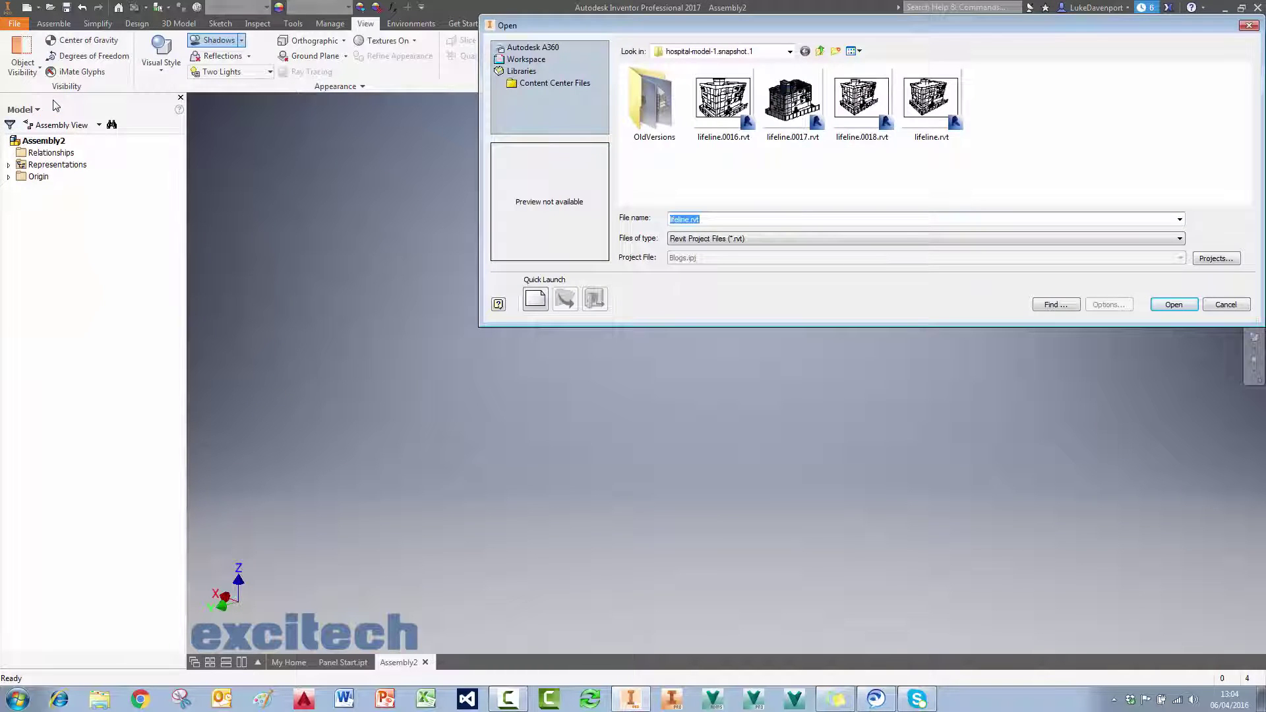
click(930, 99)
click(1173, 304)
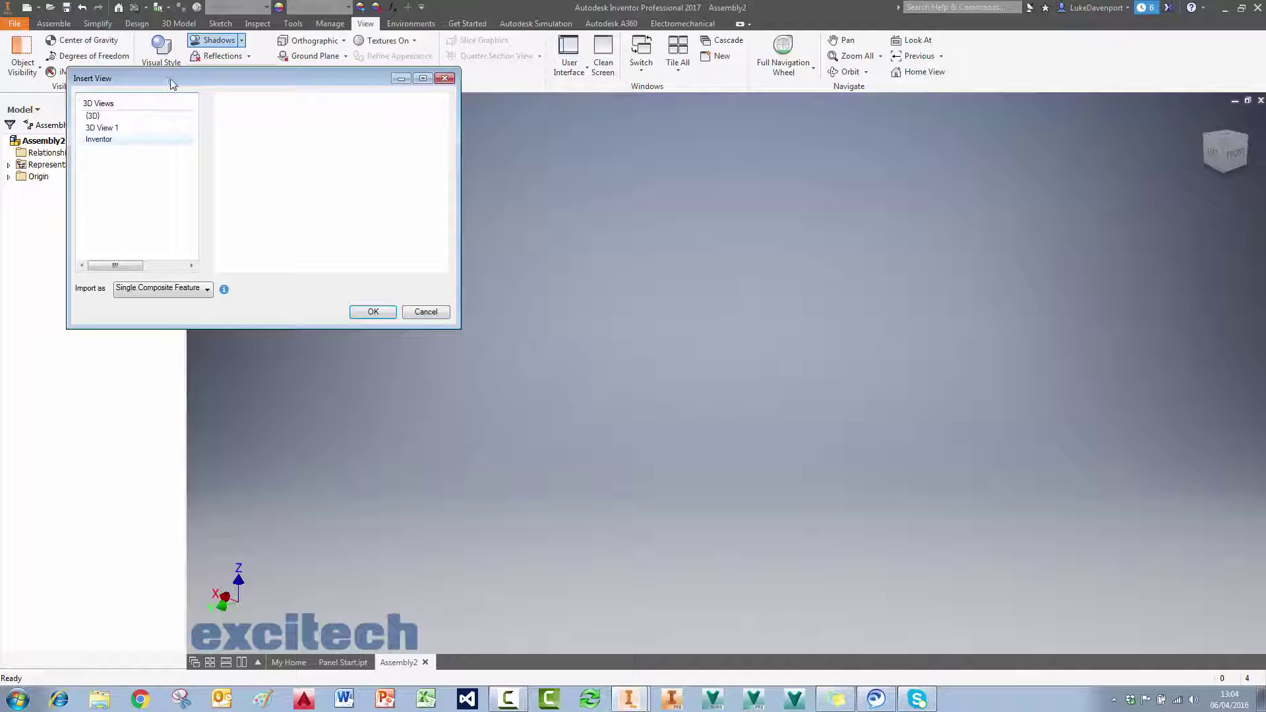
Step: Import the 'Inventor' view as a Multi-body Part
drag(170, 82, 256, 97)
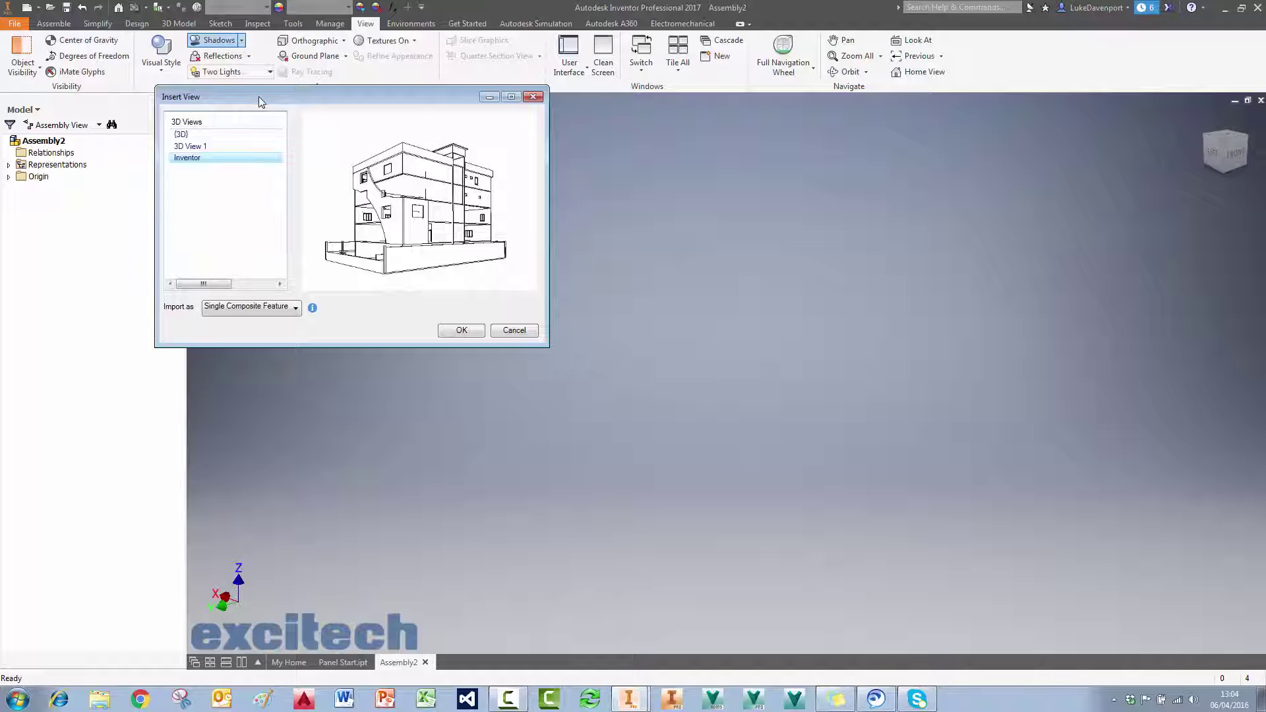
click(263, 307)
click(245, 330)
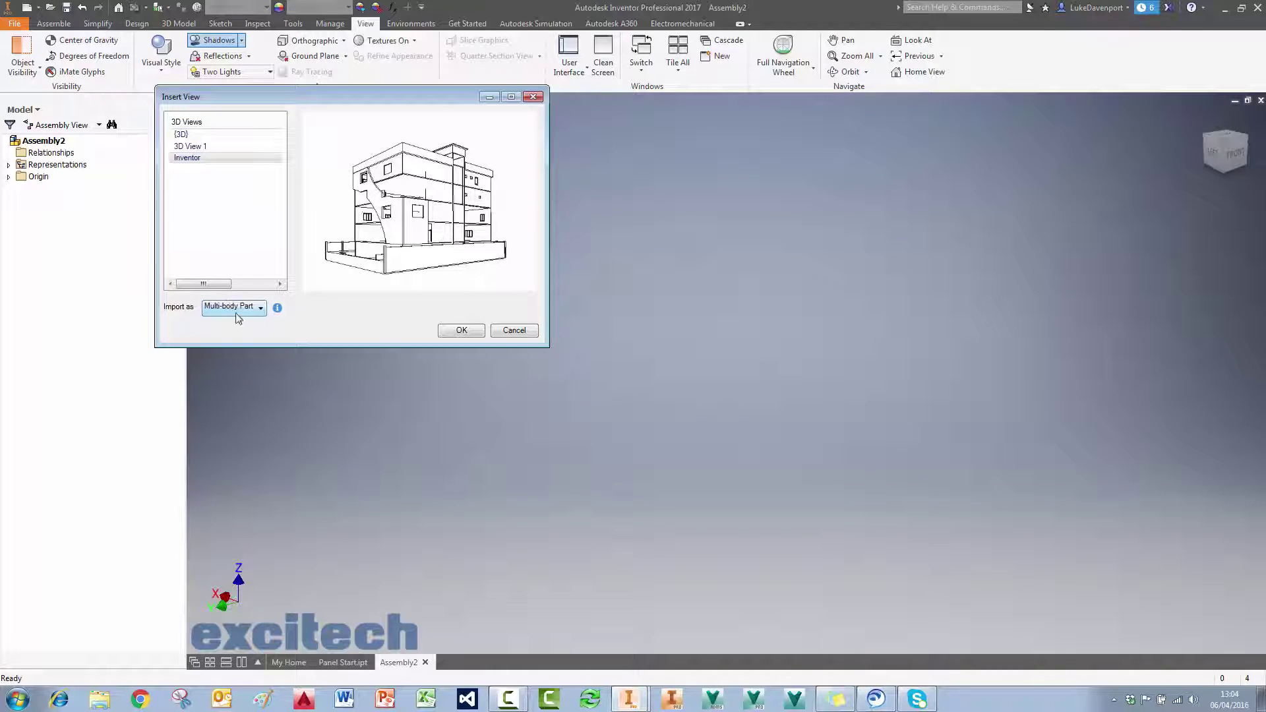
click(461, 331)
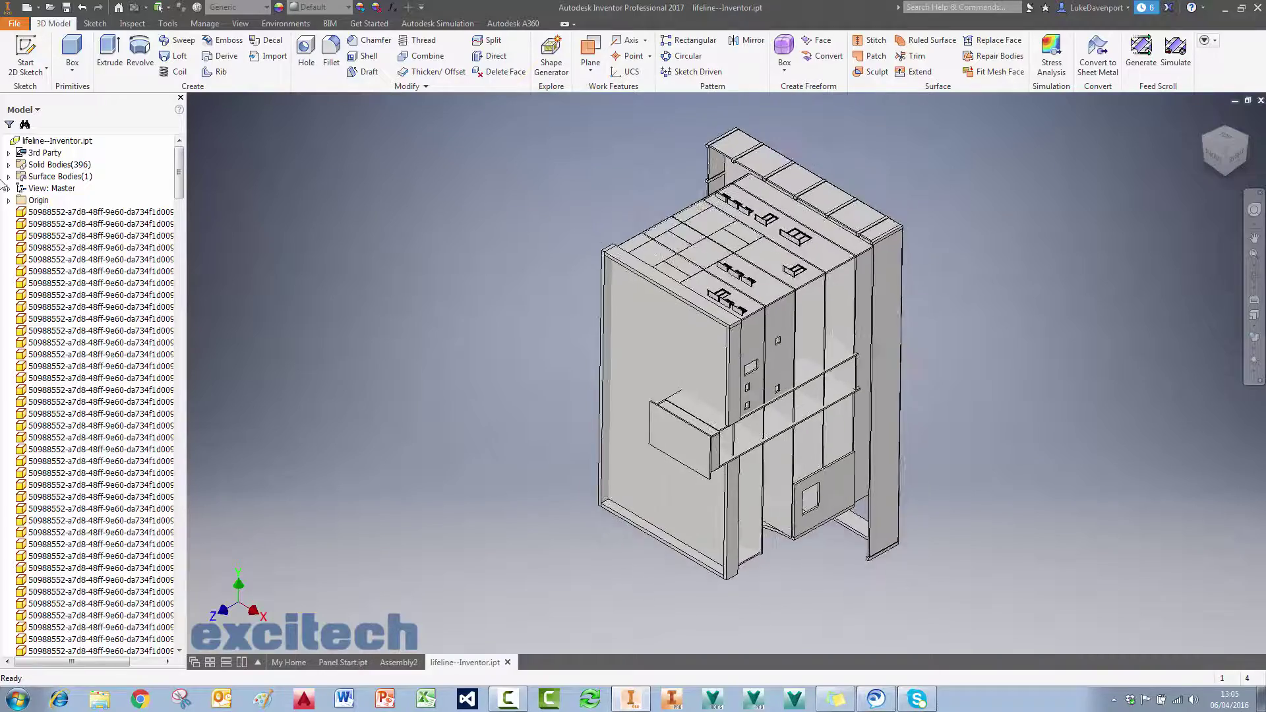
Step: Delete the 3rd Party entry from the building part's browser tree
click(9, 153)
right_click(62, 163)
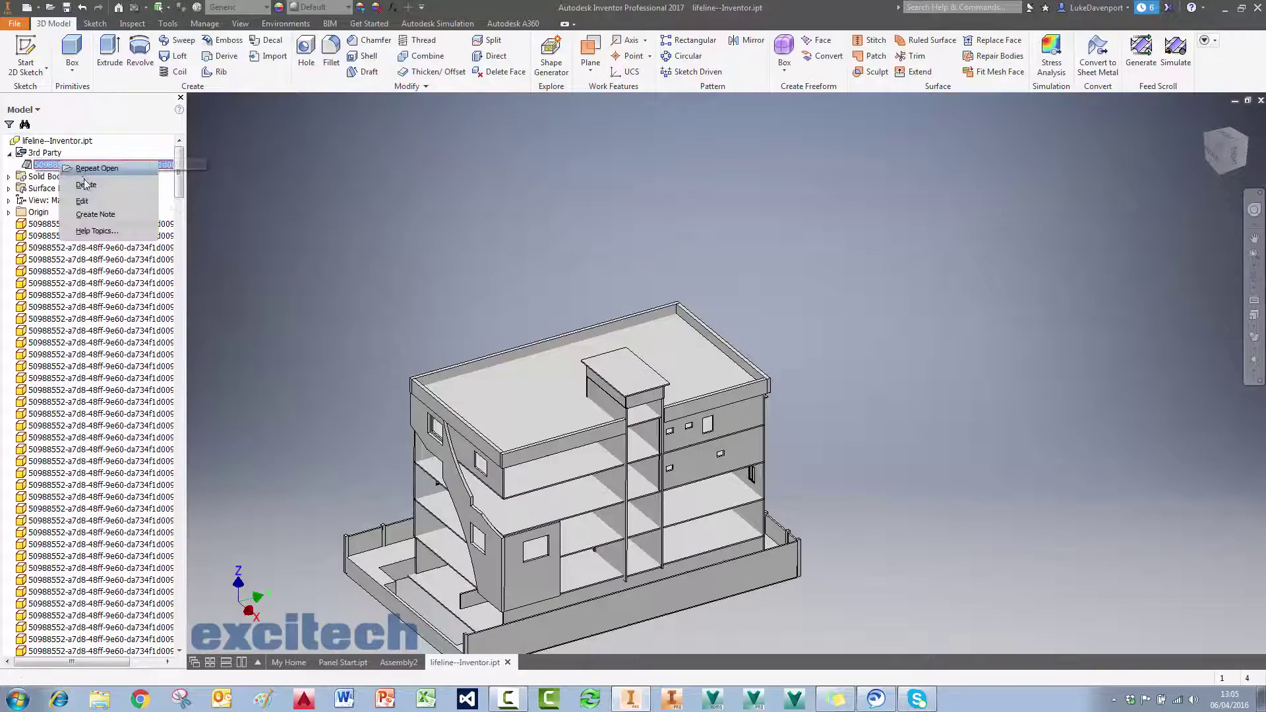
click(85, 185)
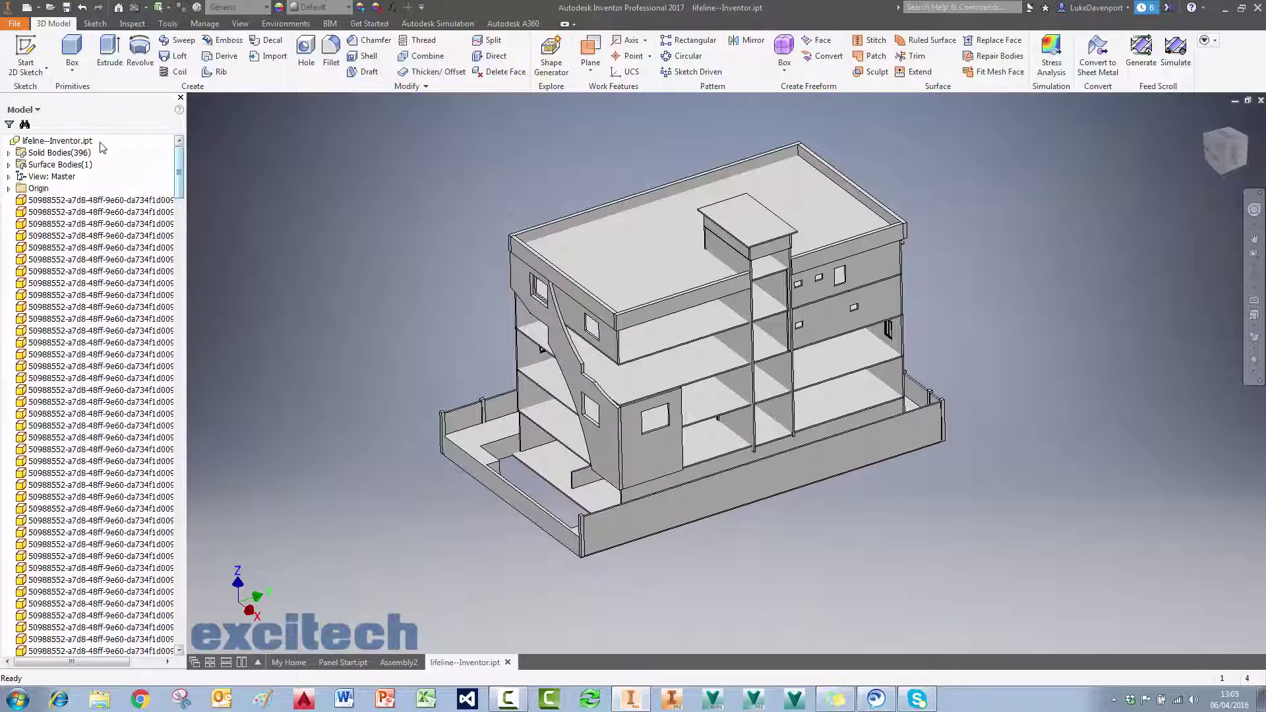
Step: Copy the lifeline building part and paste it into Assembly2
right_click(69, 140)
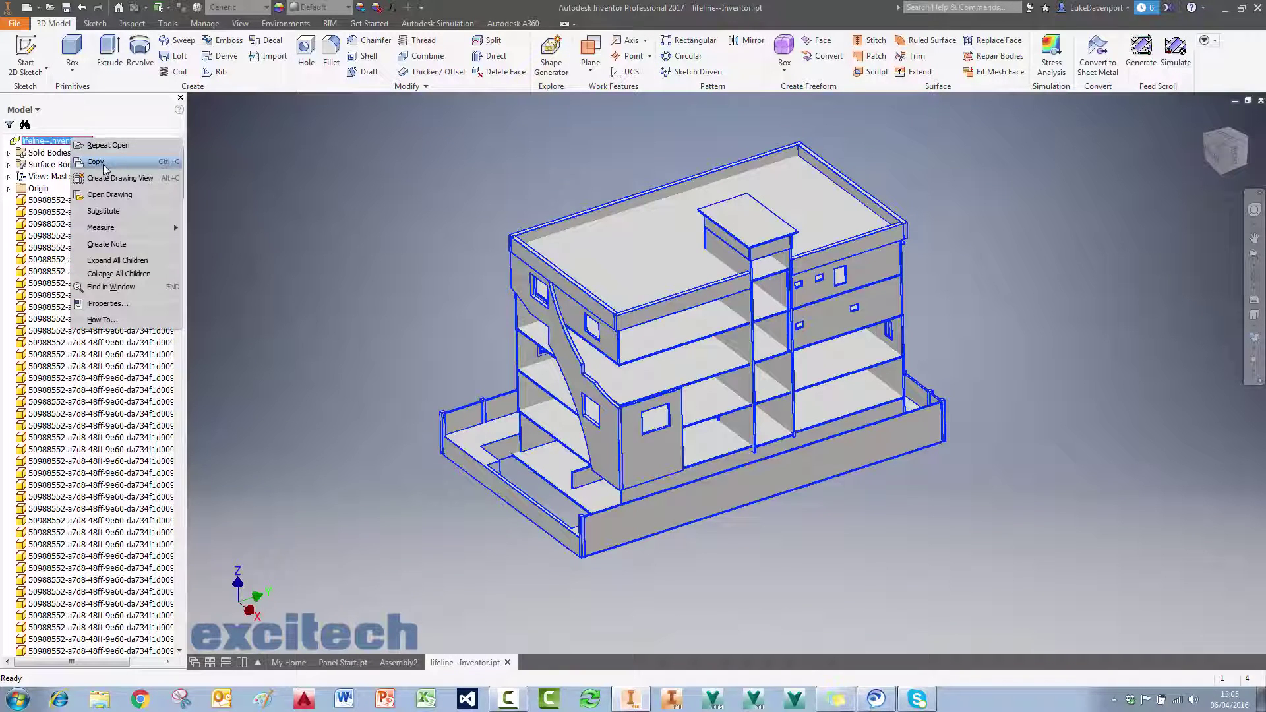
click(104, 162)
click(398, 662)
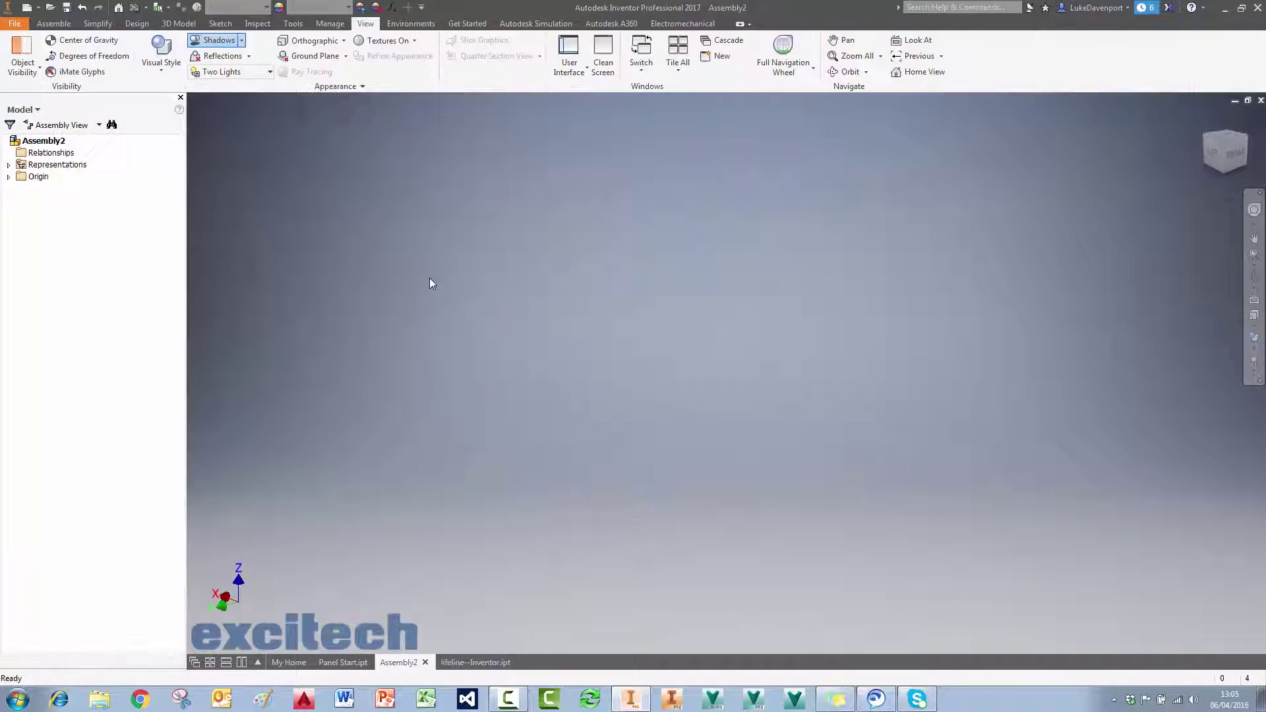
right_click(429, 279)
click(395, 356)
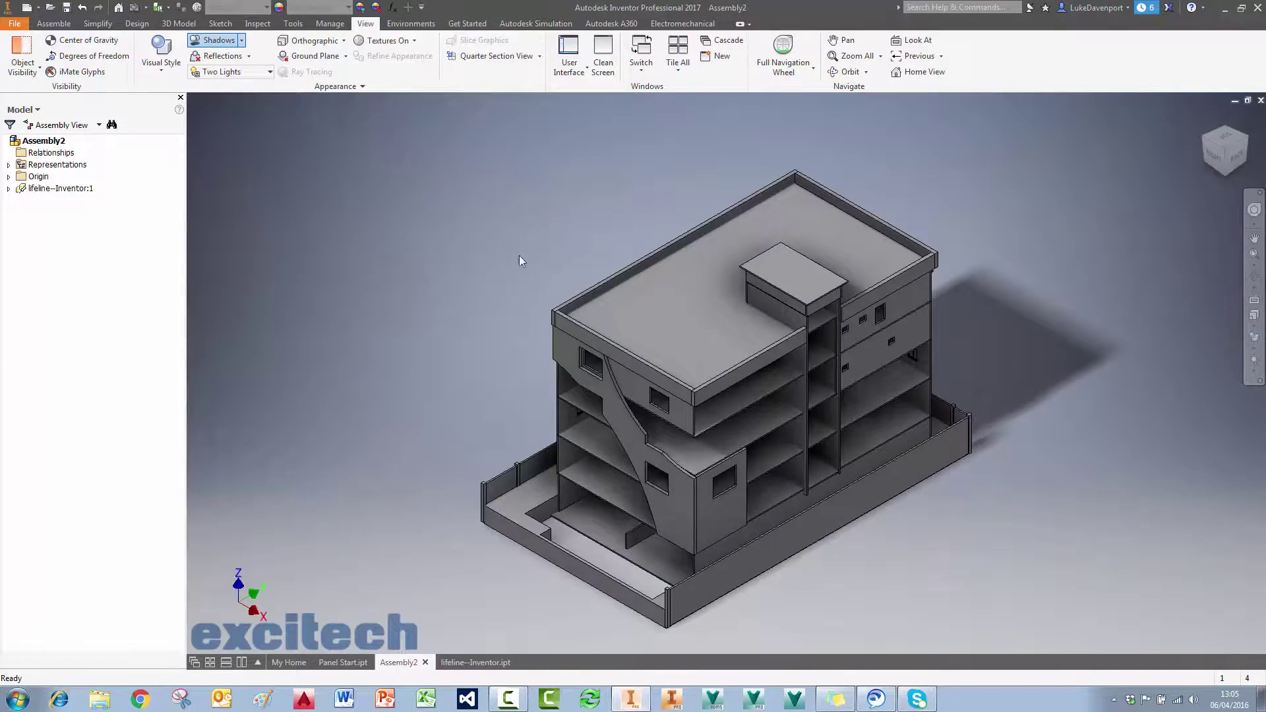
Step: Frame the pasted lifeline--Inventor:1 building, then switch to the Panel Start.ipt part
shift+middle_drag(476, 246, 432, 258)
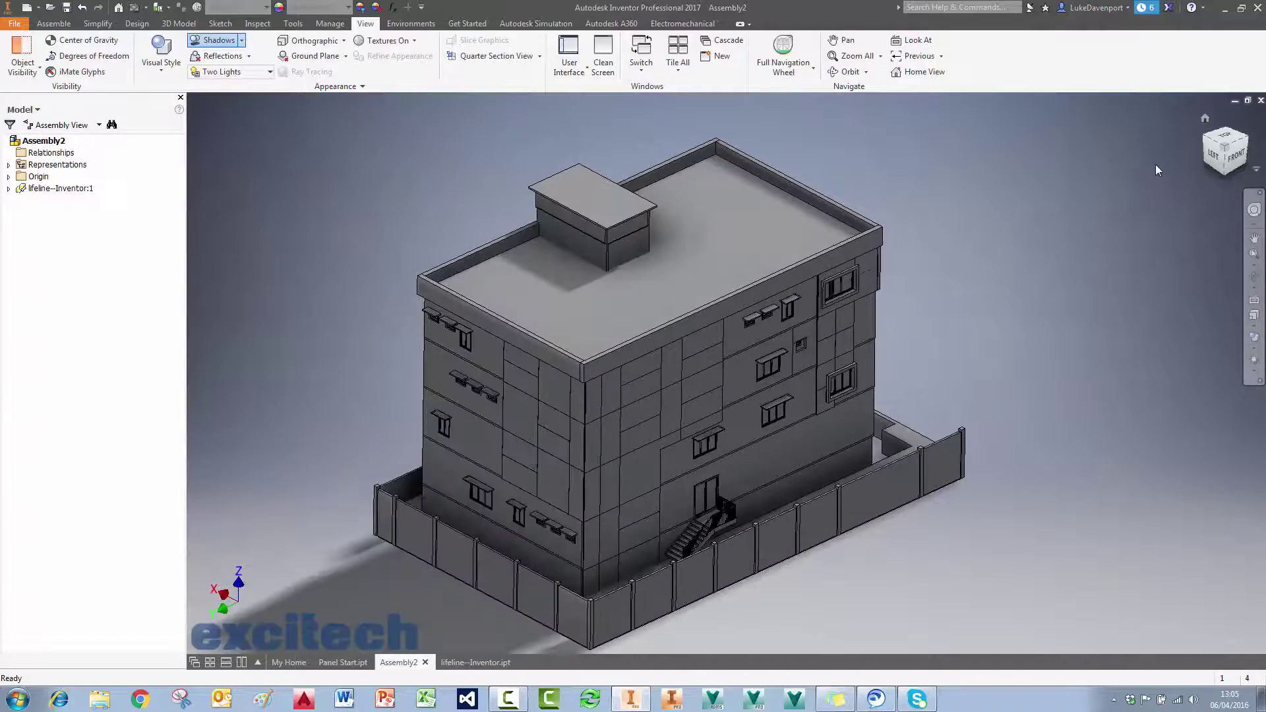
scroll(1124, 188, up, 5)
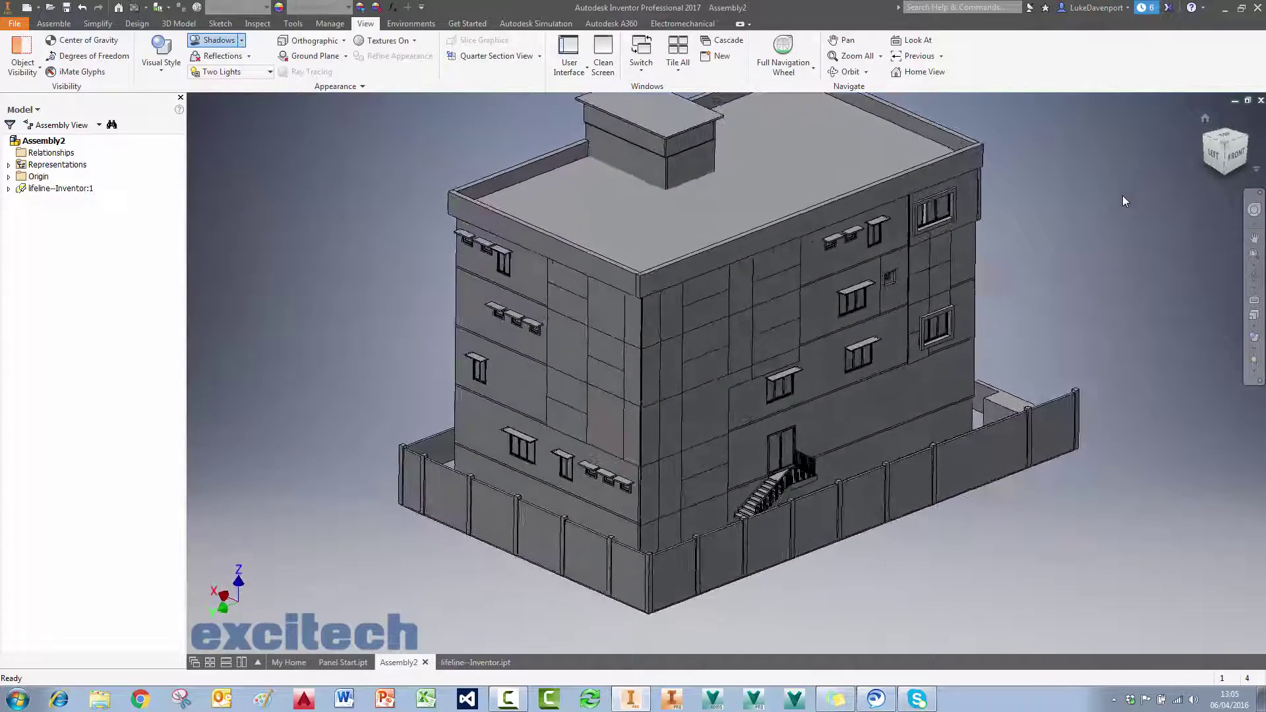
middle_drag(1114, 224, 1112, 225)
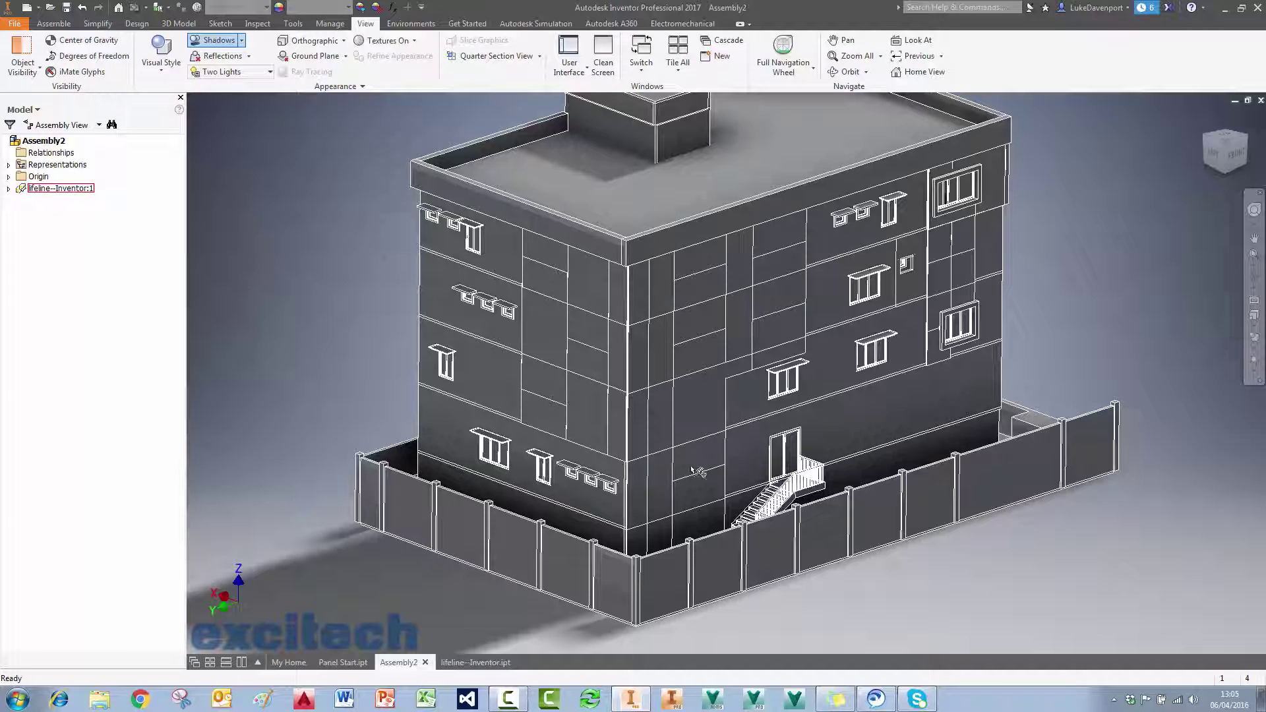
click(1080, 249)
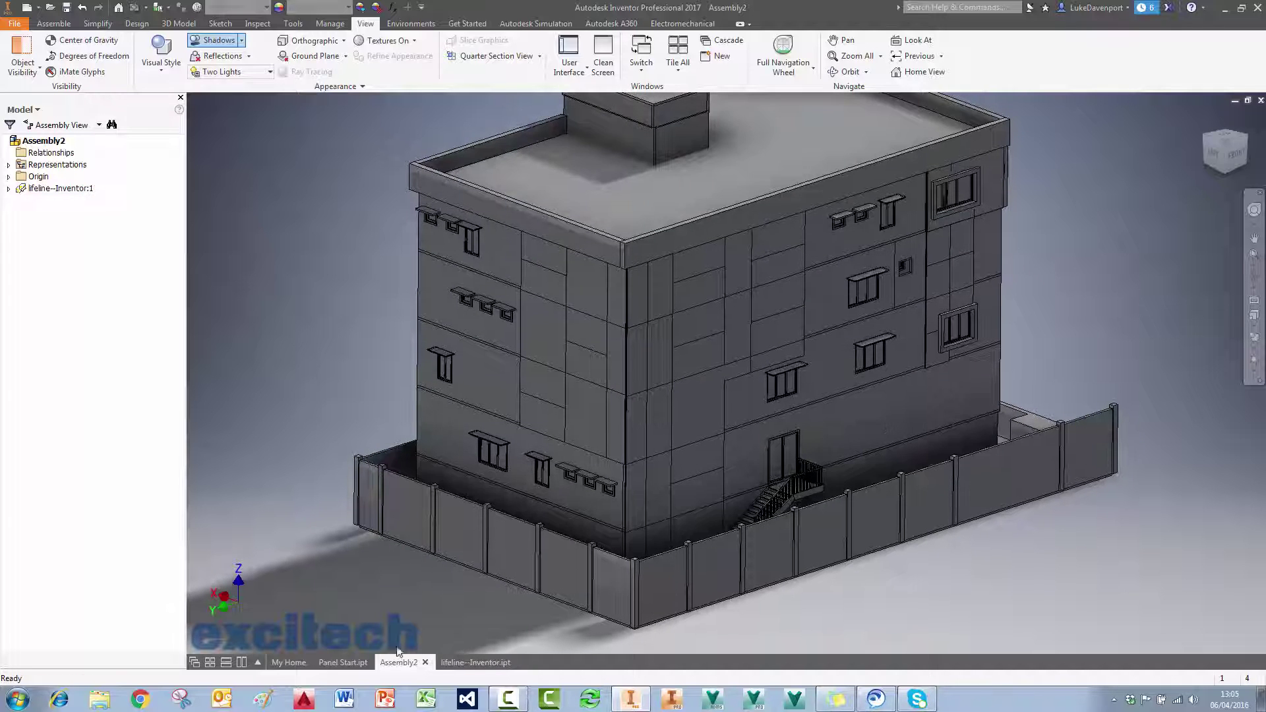
click(343, 662)
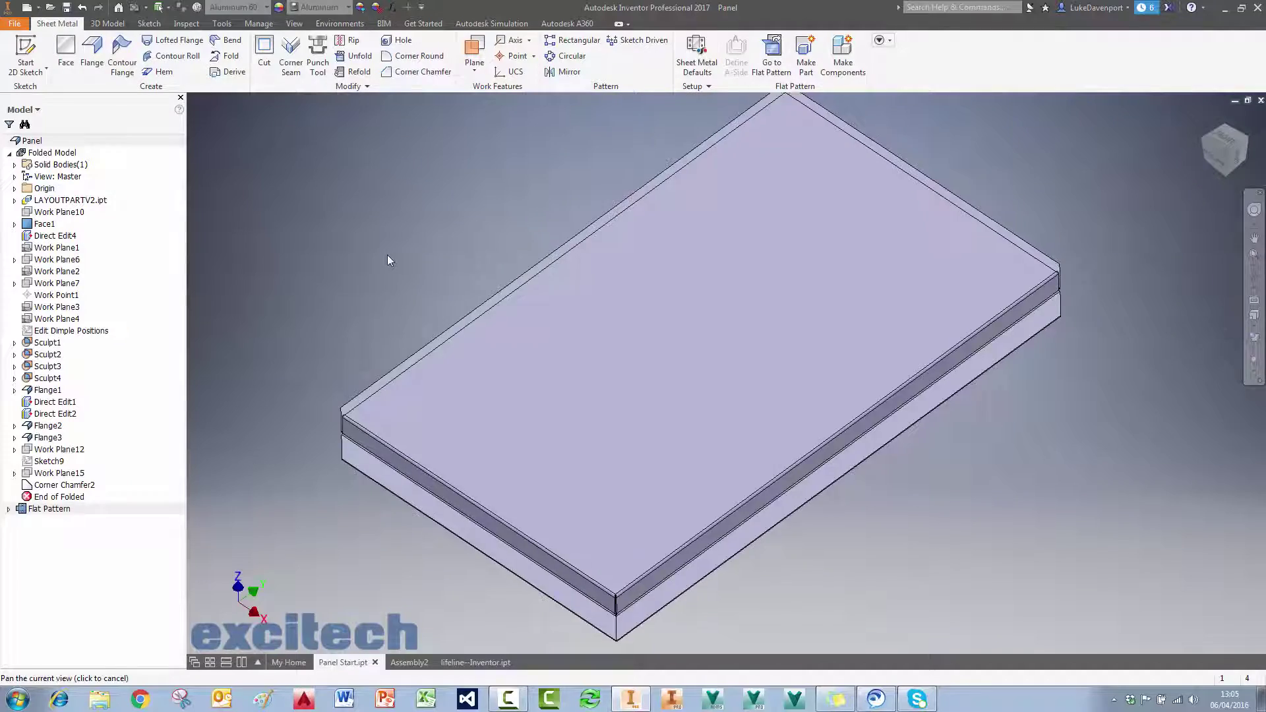
Step: Reset to the default view, inspect the panel's flat pattern, and return to the folded model
key(F6)
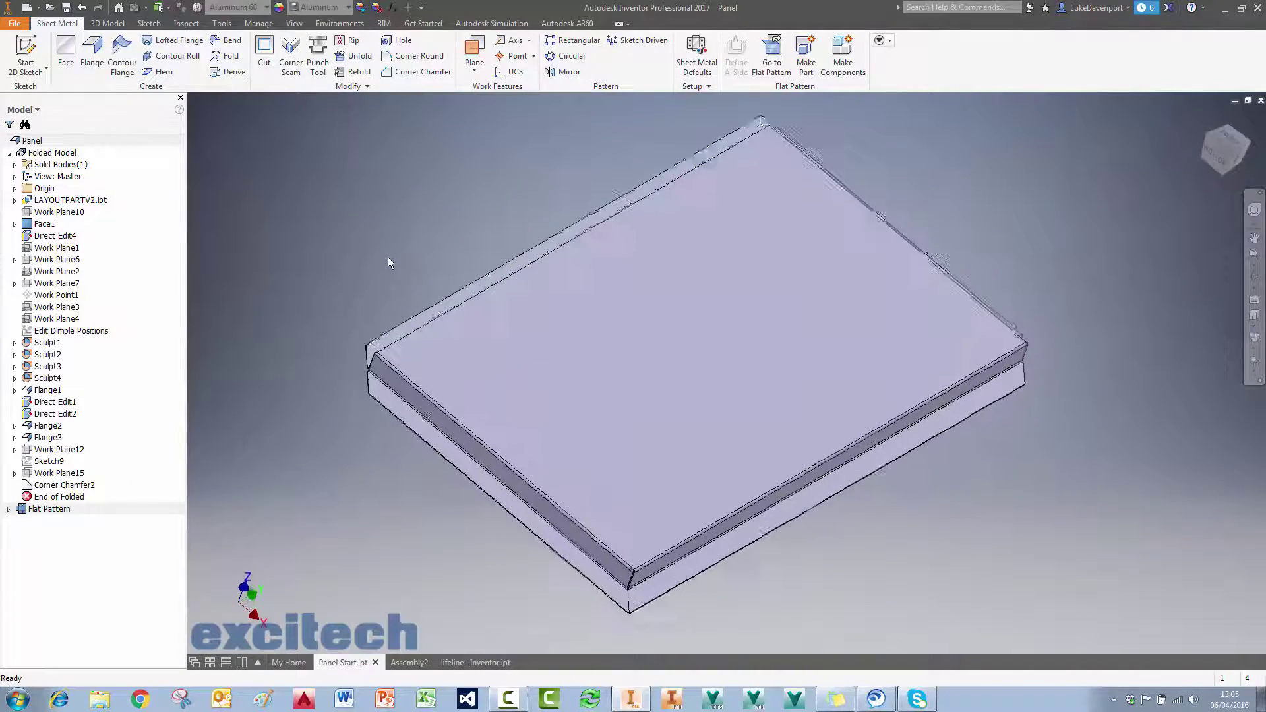
double_click(48, 509)
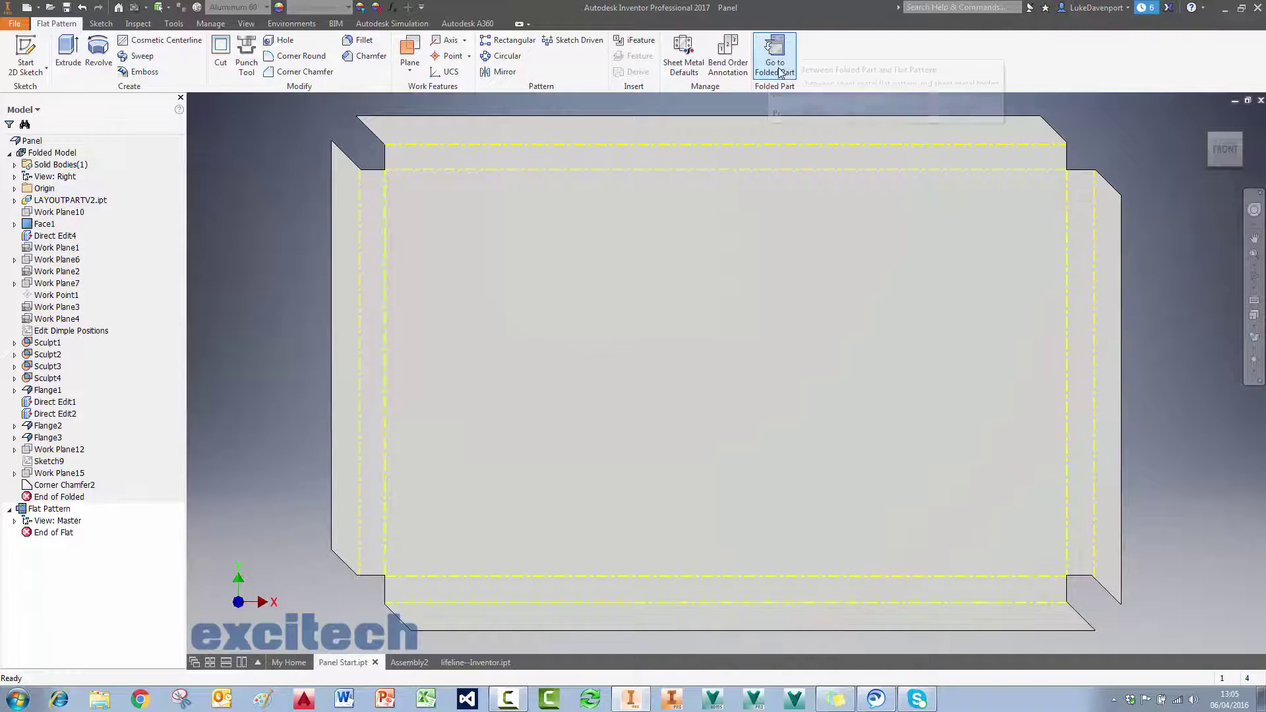
click(780, 55)
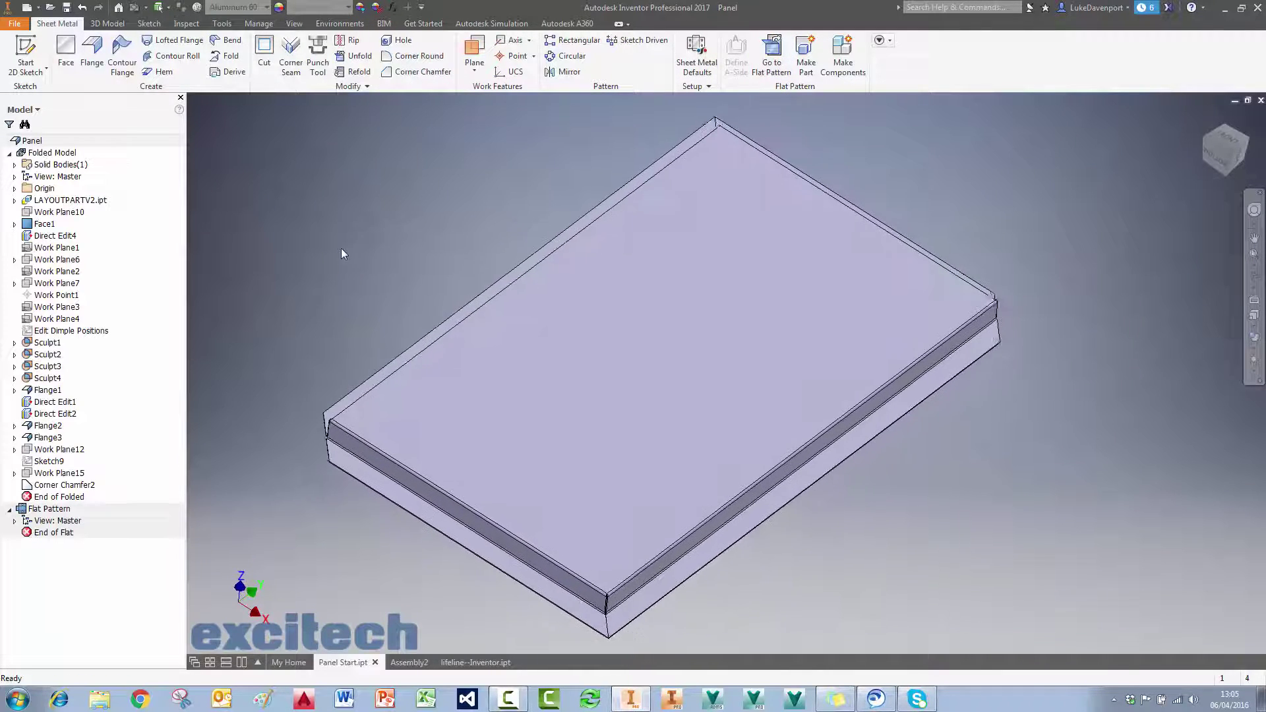
click(476, 49)
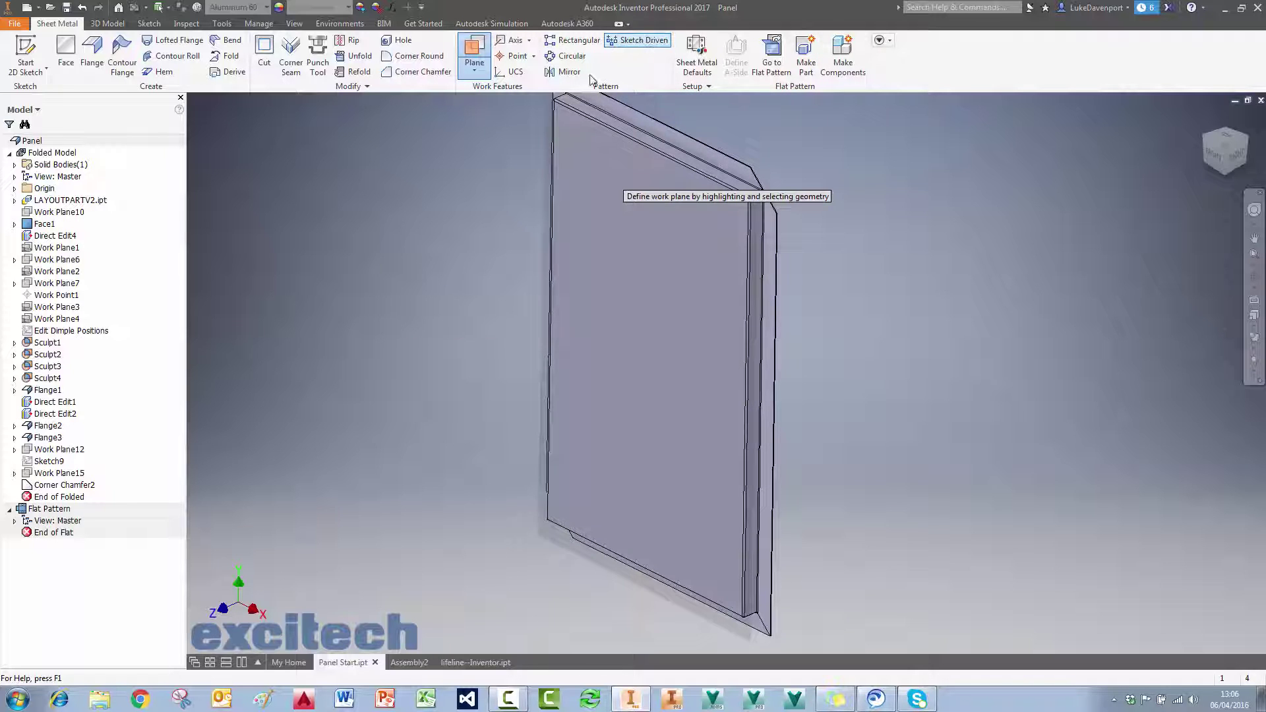
Step: Create Work Plane17 offset 250 mm from the XY Plane
middle_drag(436, 196, 429, 207)
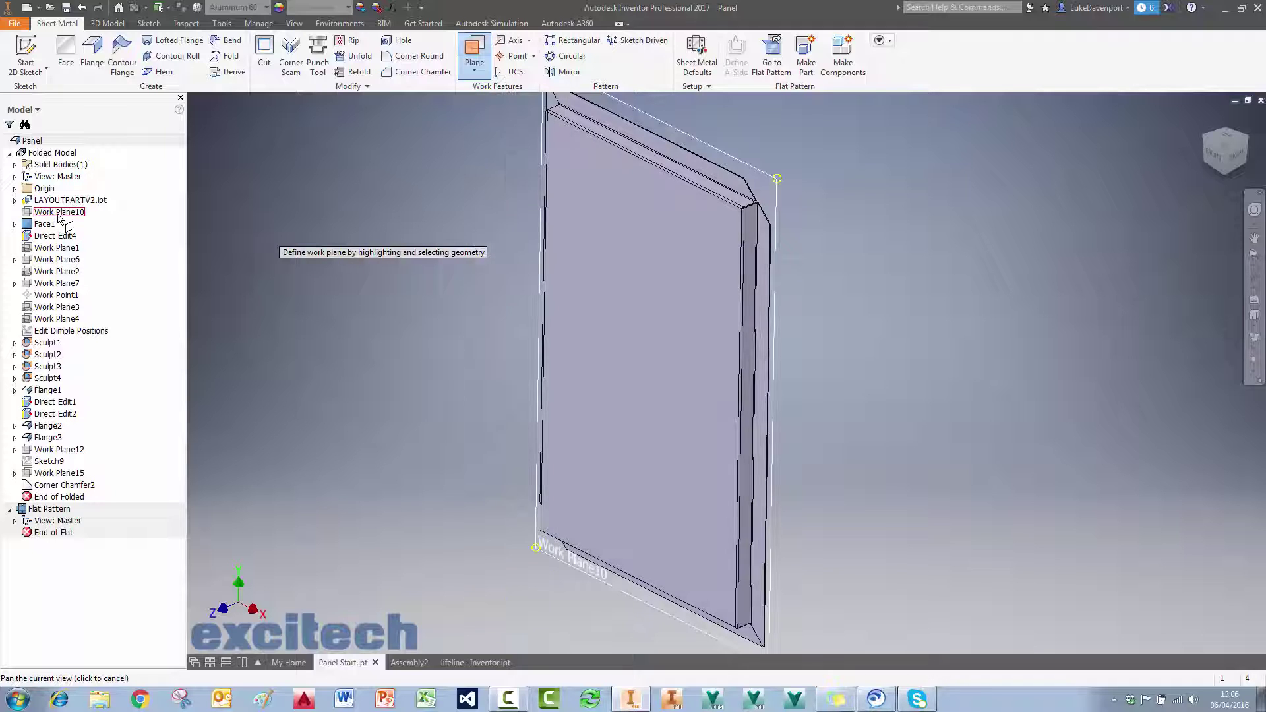
click(15, 189)
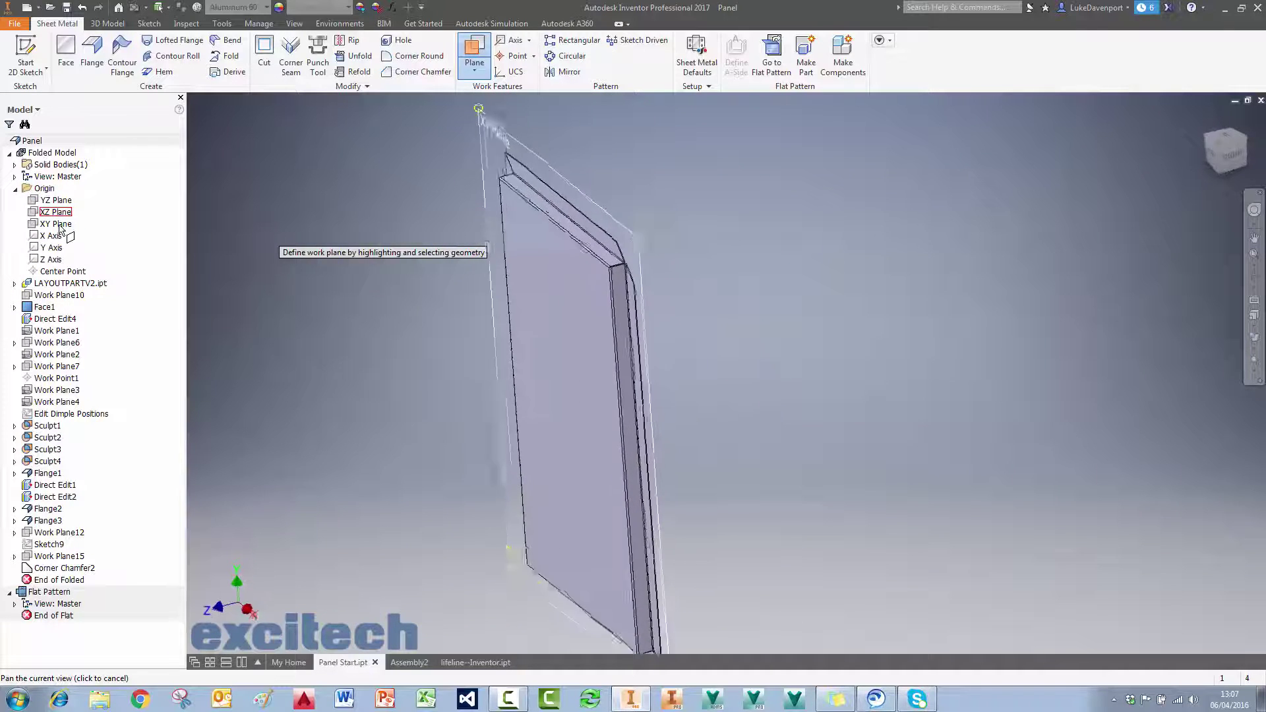
click(59, 224)
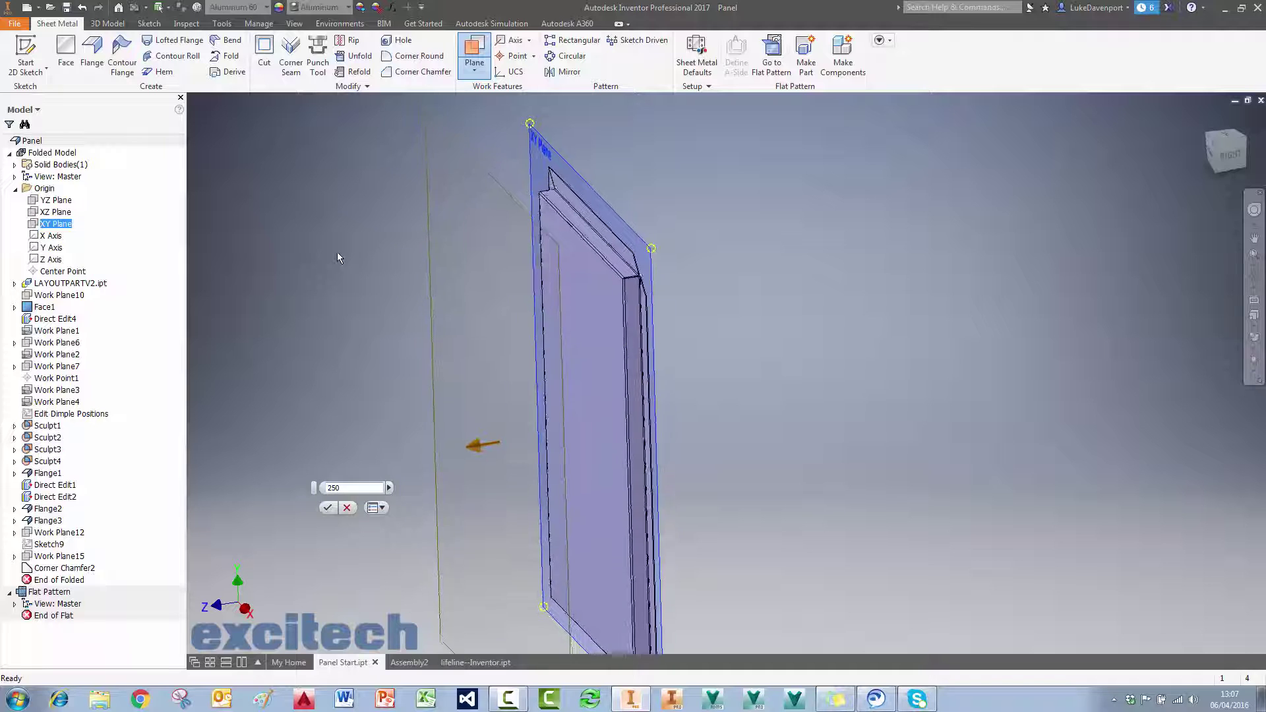
key(Return)
Step: Start a new sketch, Sketch13, on Work Plane17
scroll(511, 200, up, 2)
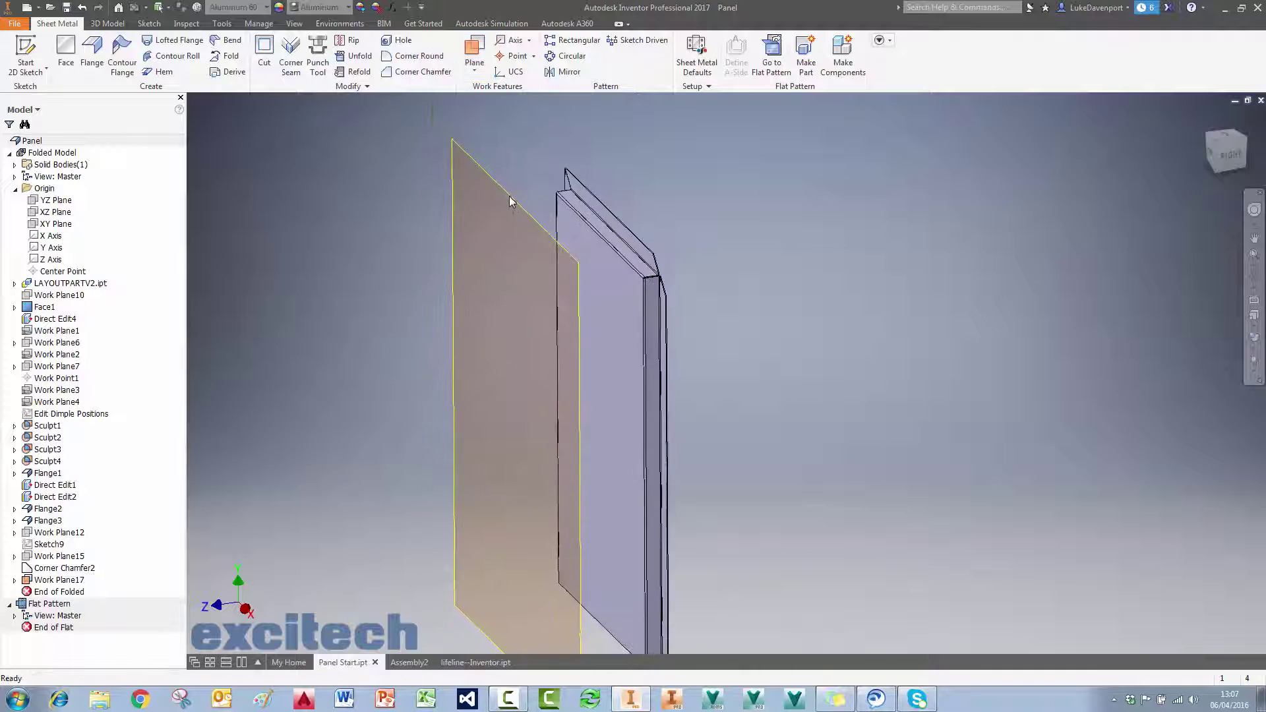
click(535, 194)
click(538, 195)
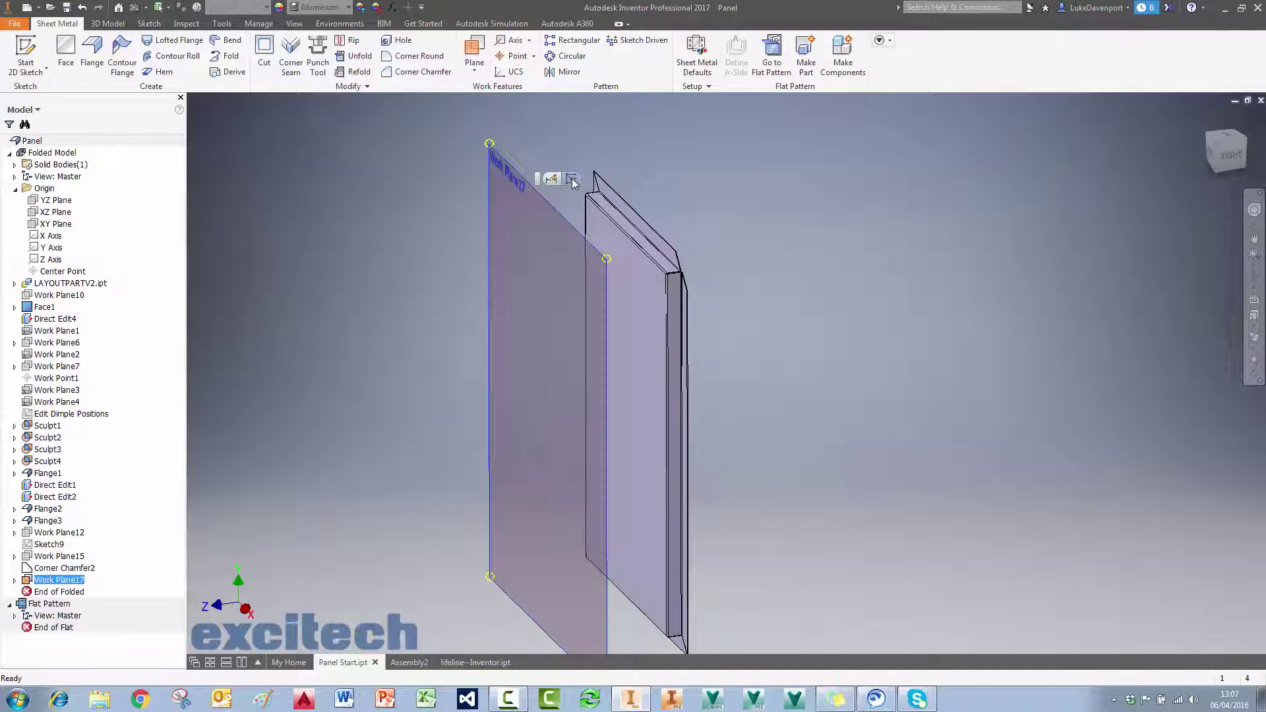
click(572, 180)
mouse_move(486, 236)
middle_down()
mouse_move(444, 303)
mouse_move(333, 386)
middle_up()
drag(333, 386, 277, 430)
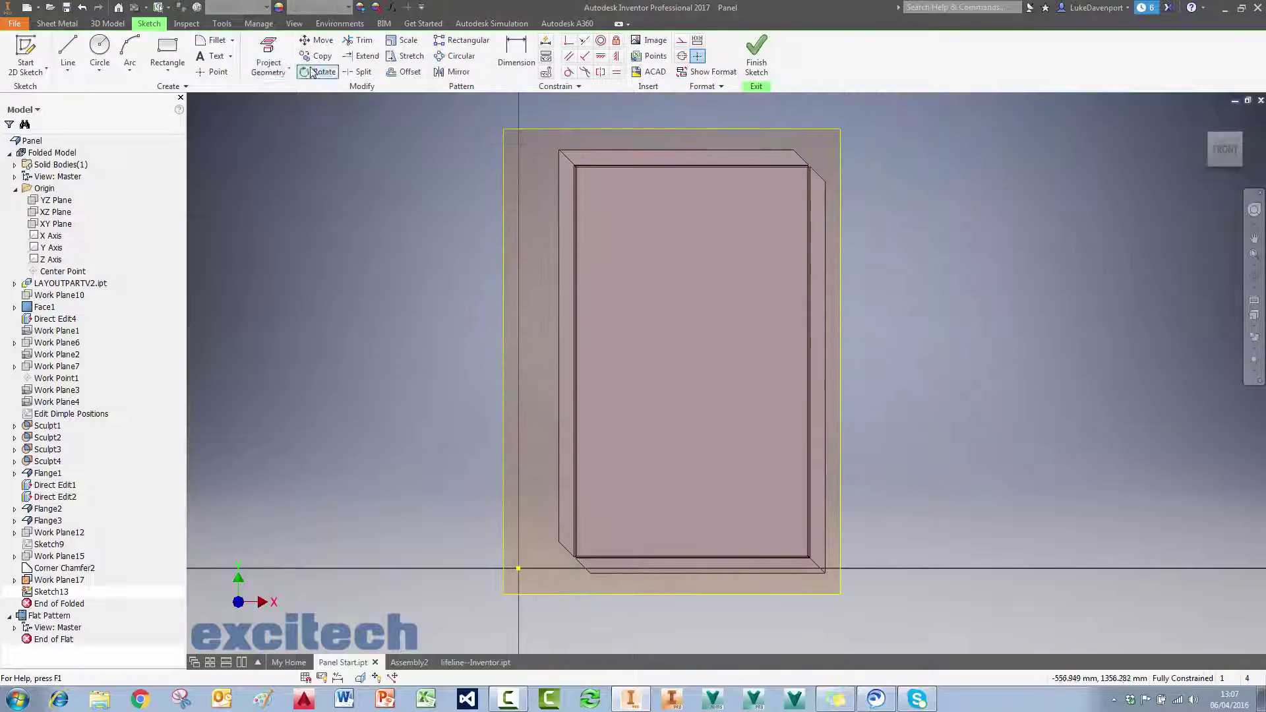
Step: Project Work Point1 and draw a 480 mm circle centred on it
click(269, 46)
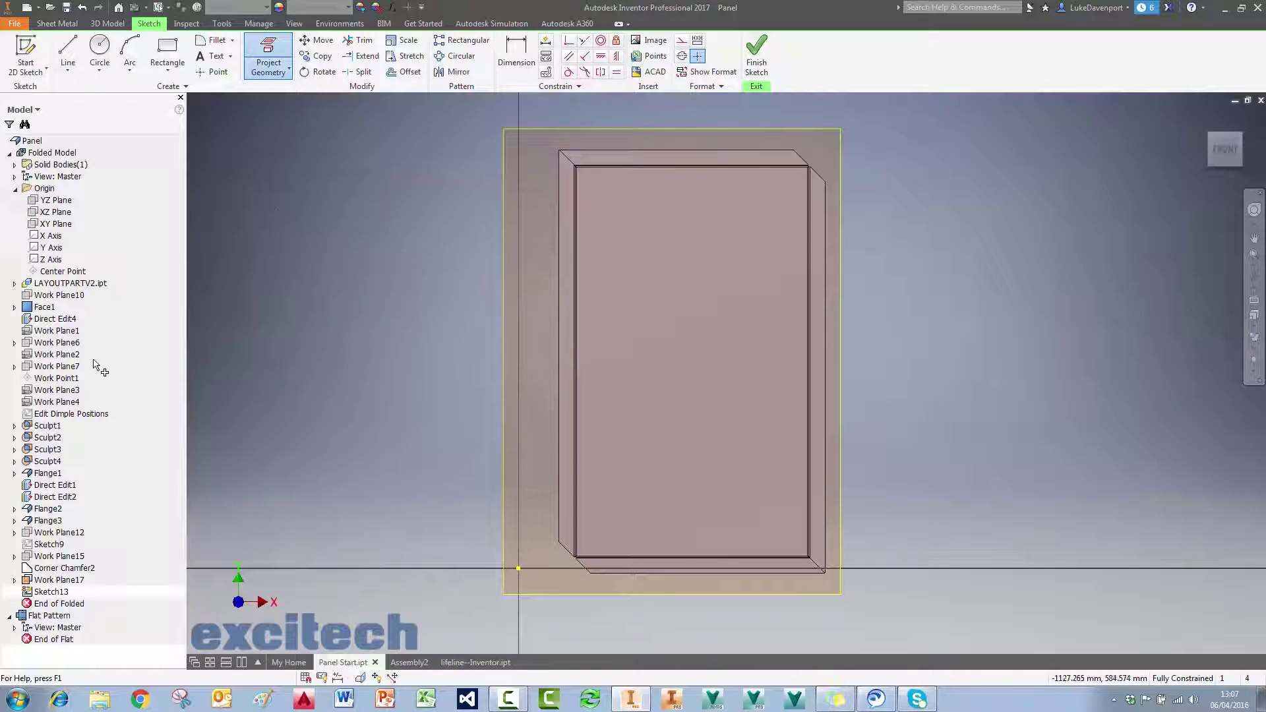
click(56, 379)
key(Escape)
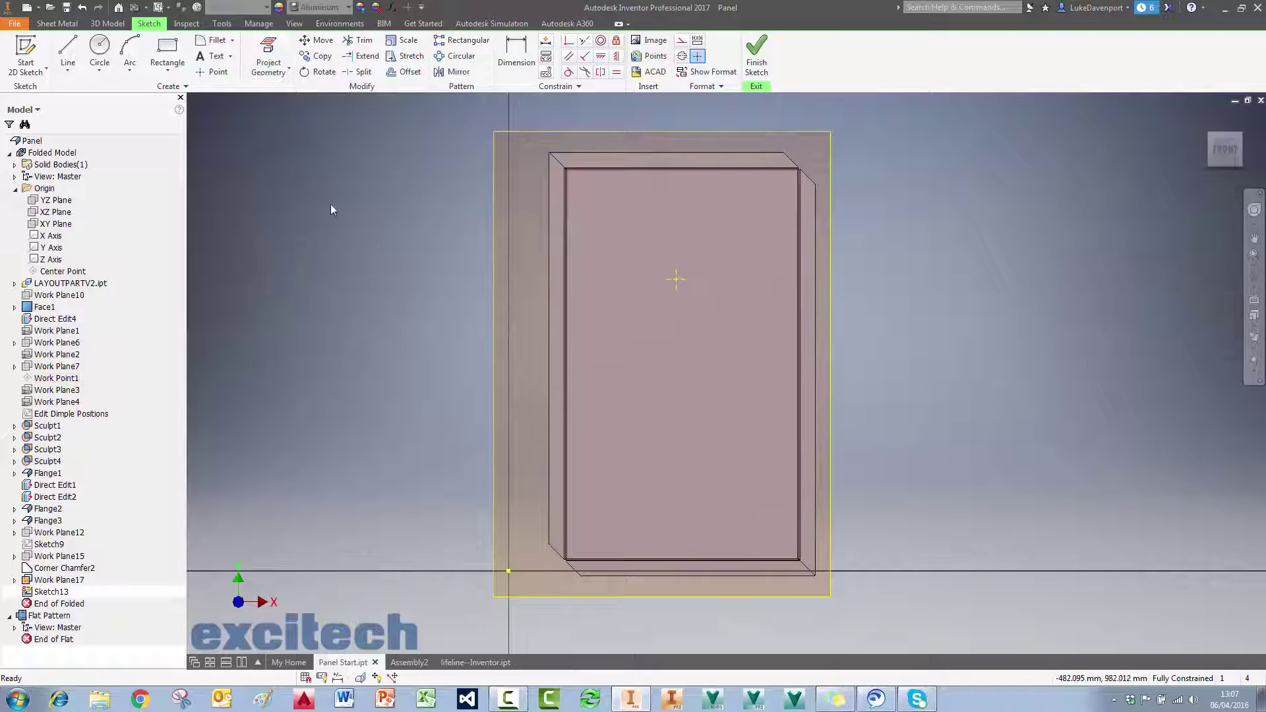
click(100, 47)
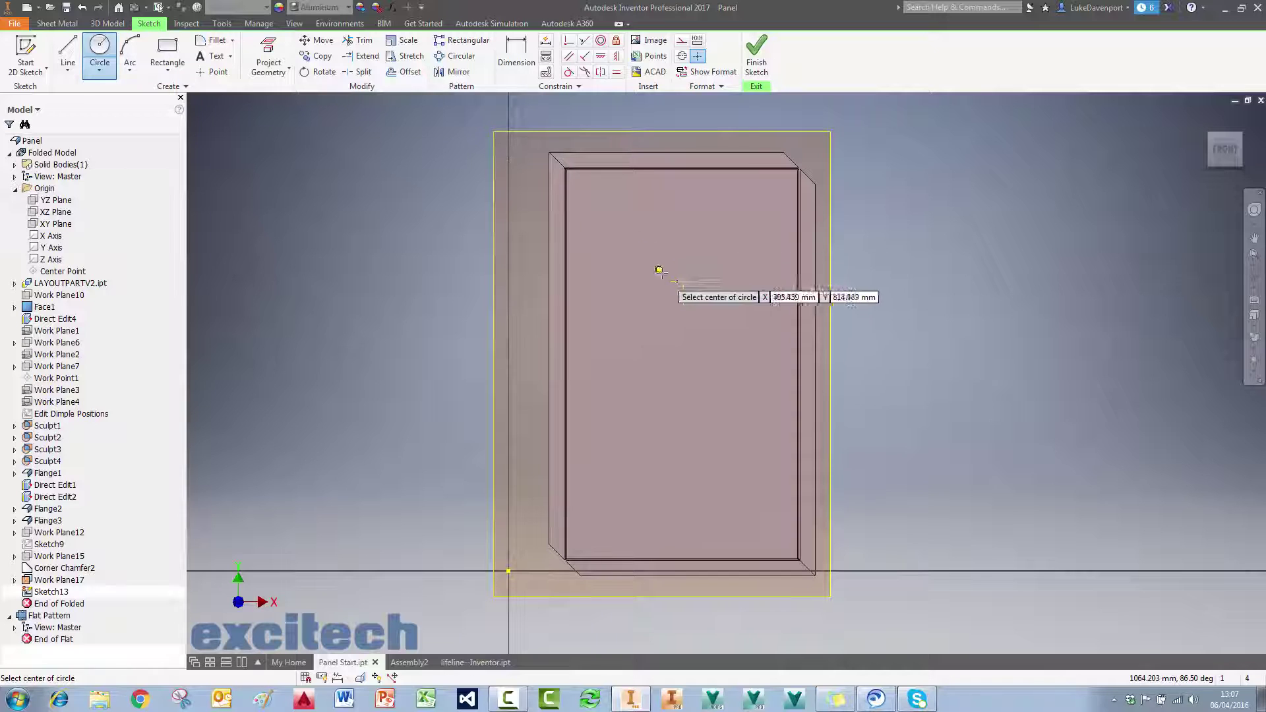
click(676, 278)
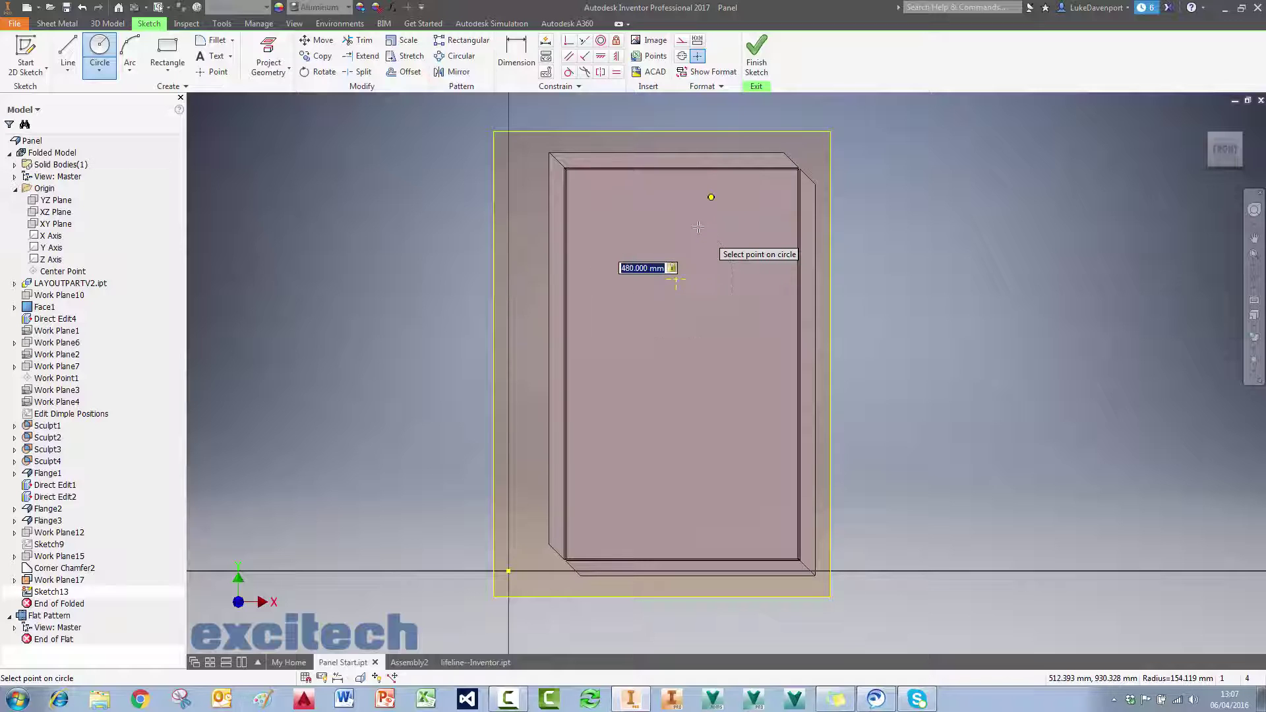
key(Return)
Step: Draw a vertical line between the circle's quadrants and trim away the left half
click(69, 51)
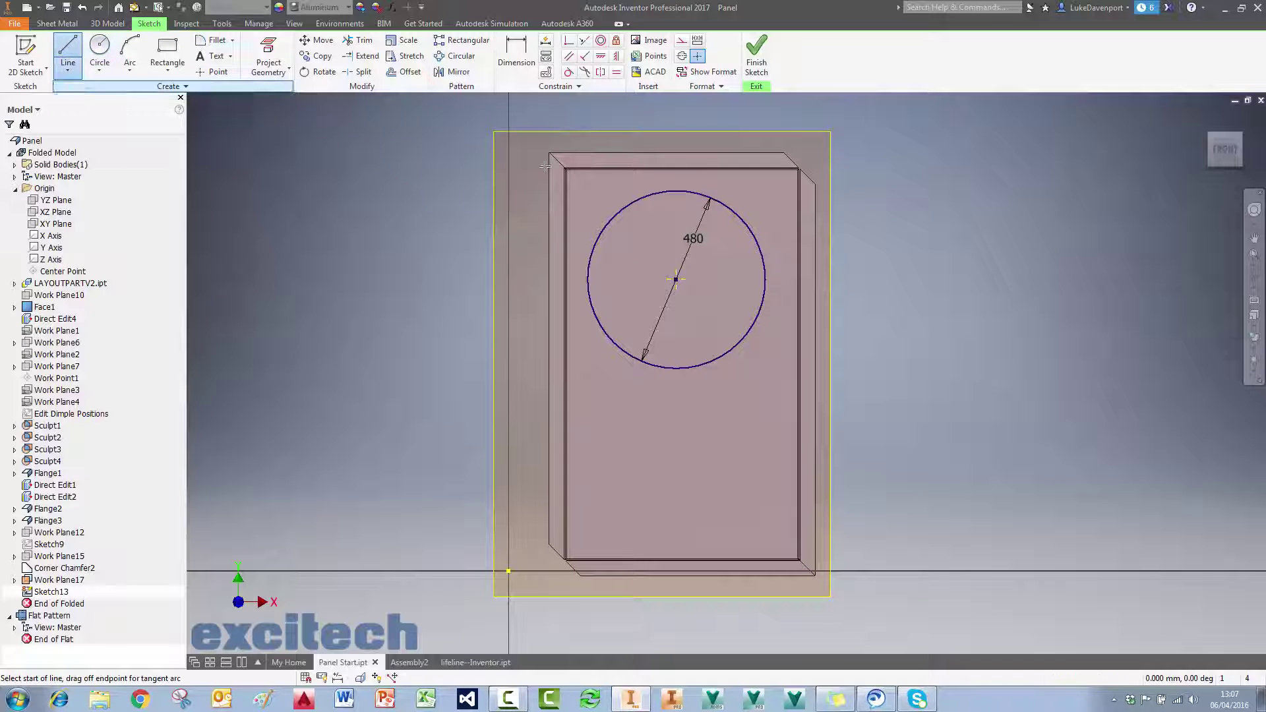
click(676, 192)
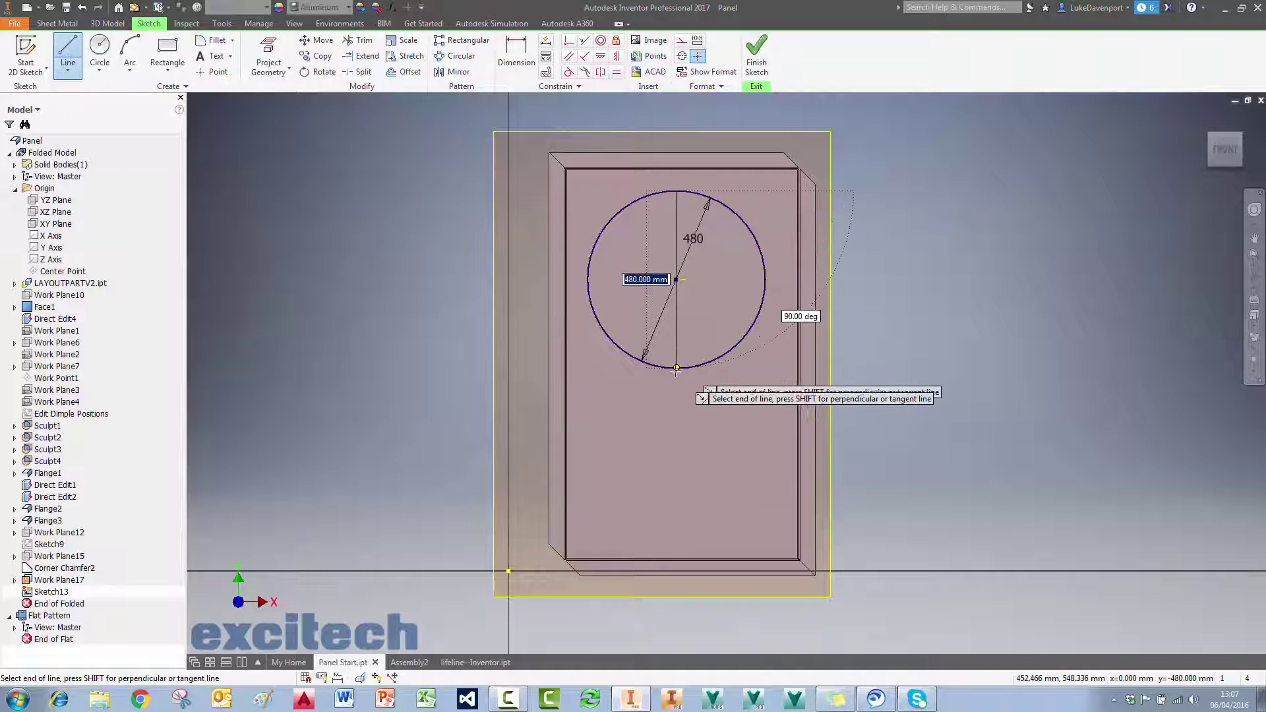
click(675, 367)
key(Escape)
key(x)
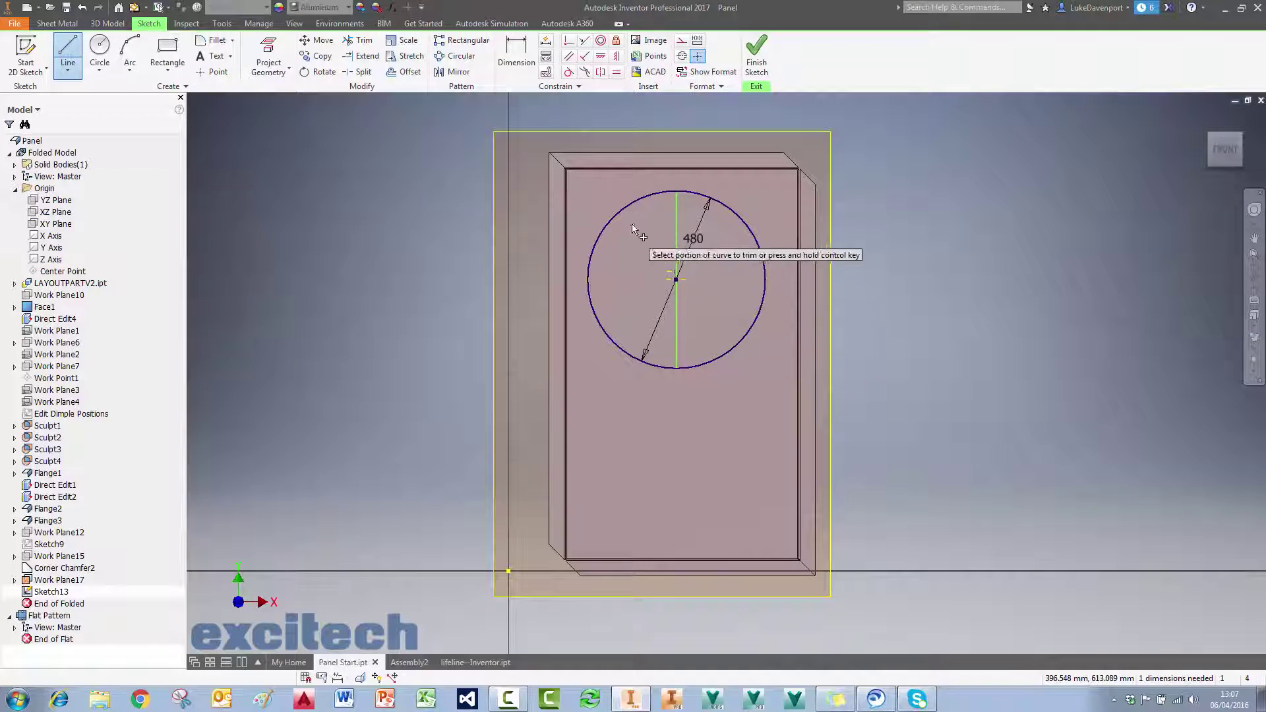
click(611, 249)
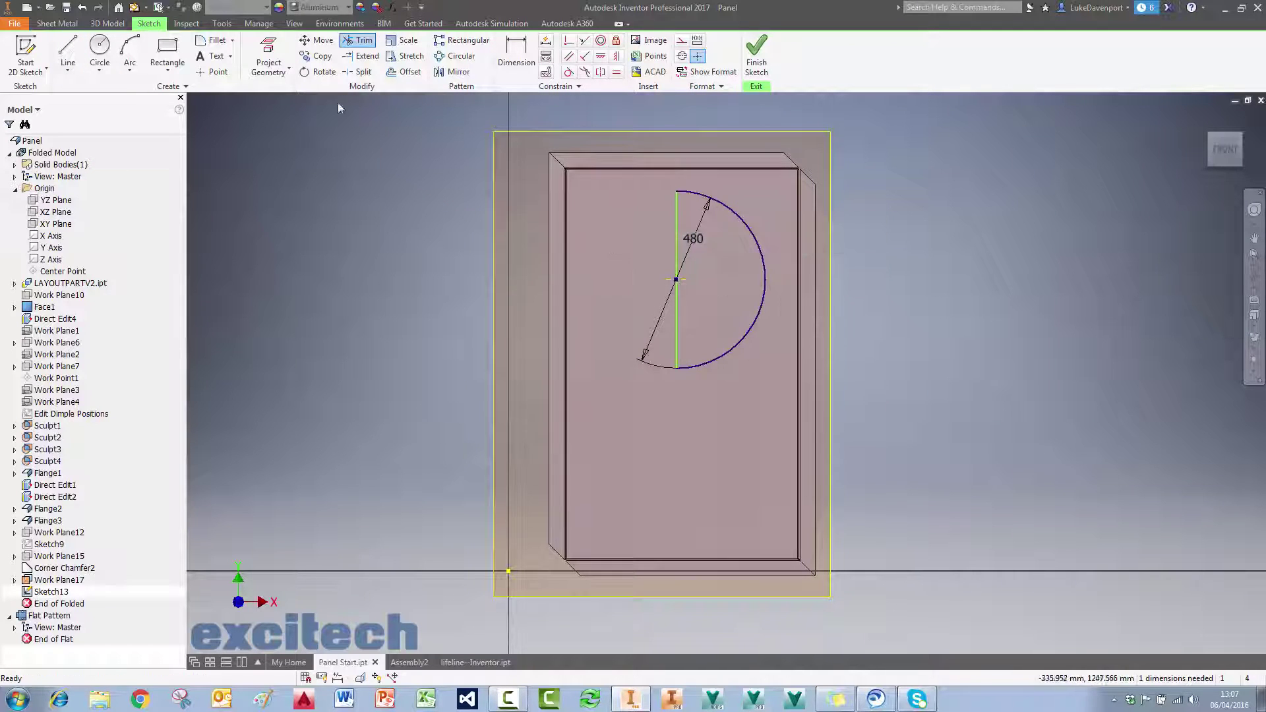
Step: Offset the arc outward and dimension the gap as the Thickness parameter
click(404, 71)
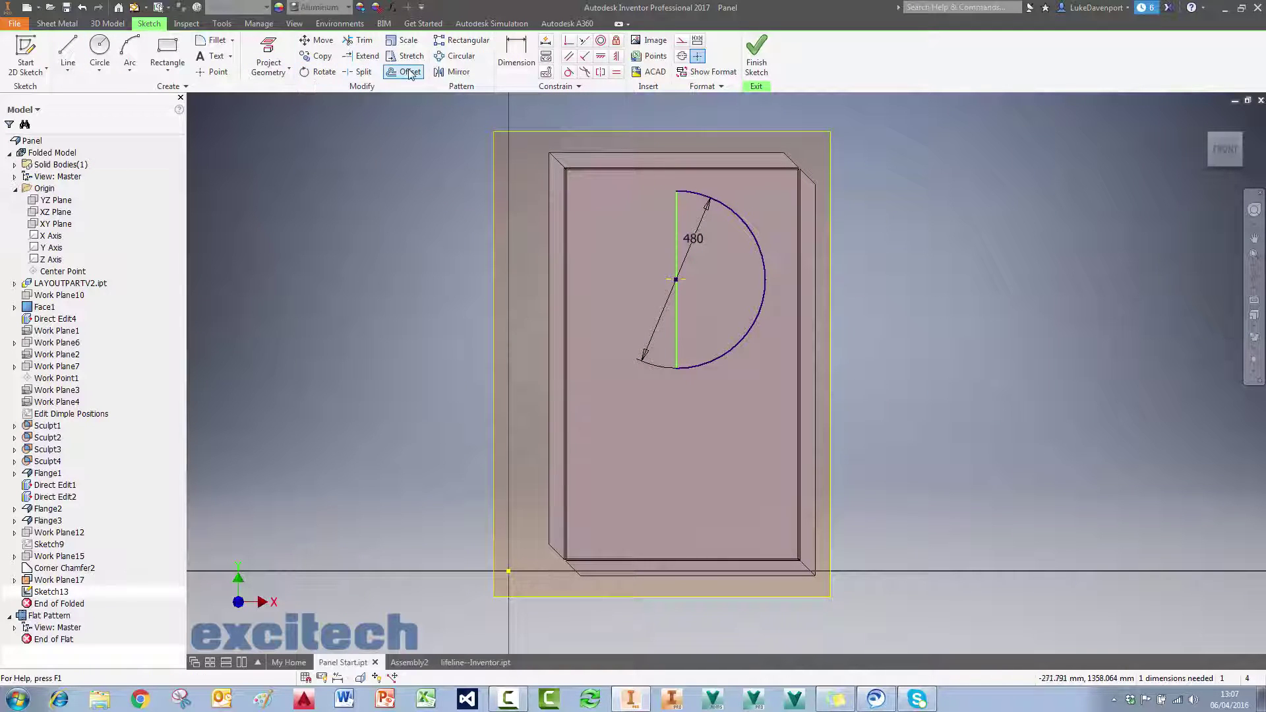
right_click(733, 195)
click(782, 195)
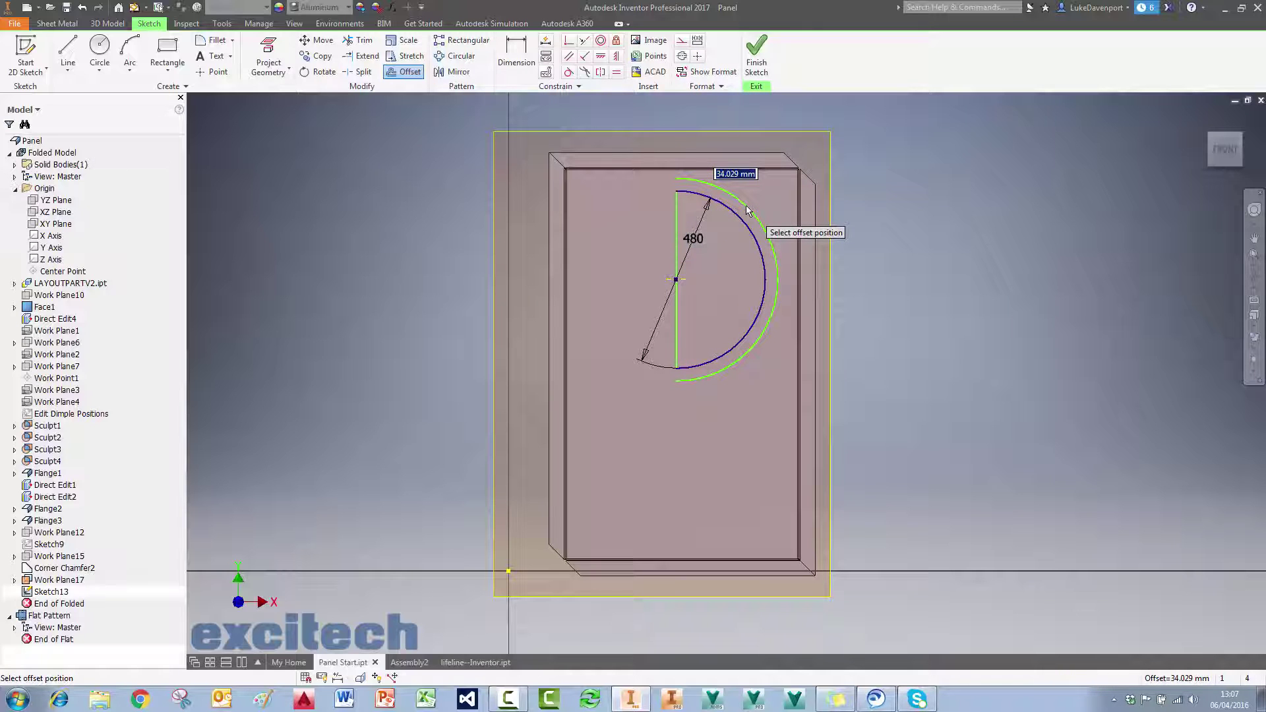
click(748, 210)
key(d)
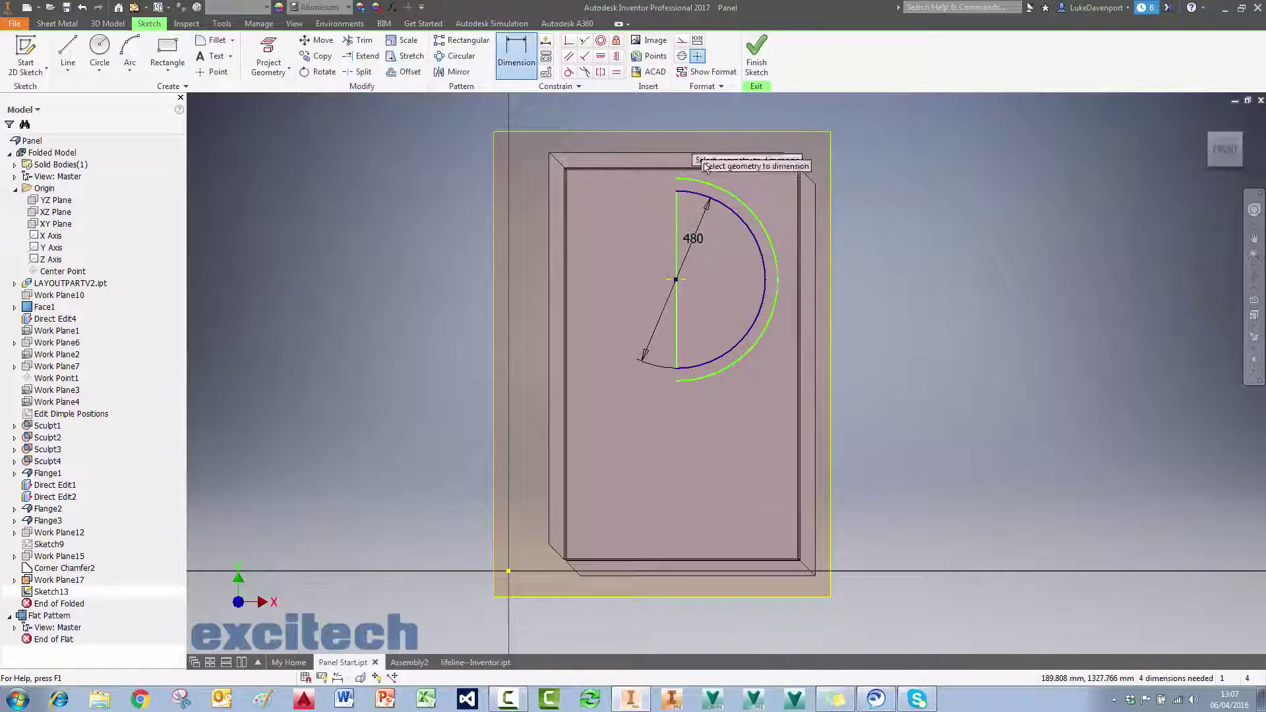
click(735, 216)
click(755, 218)
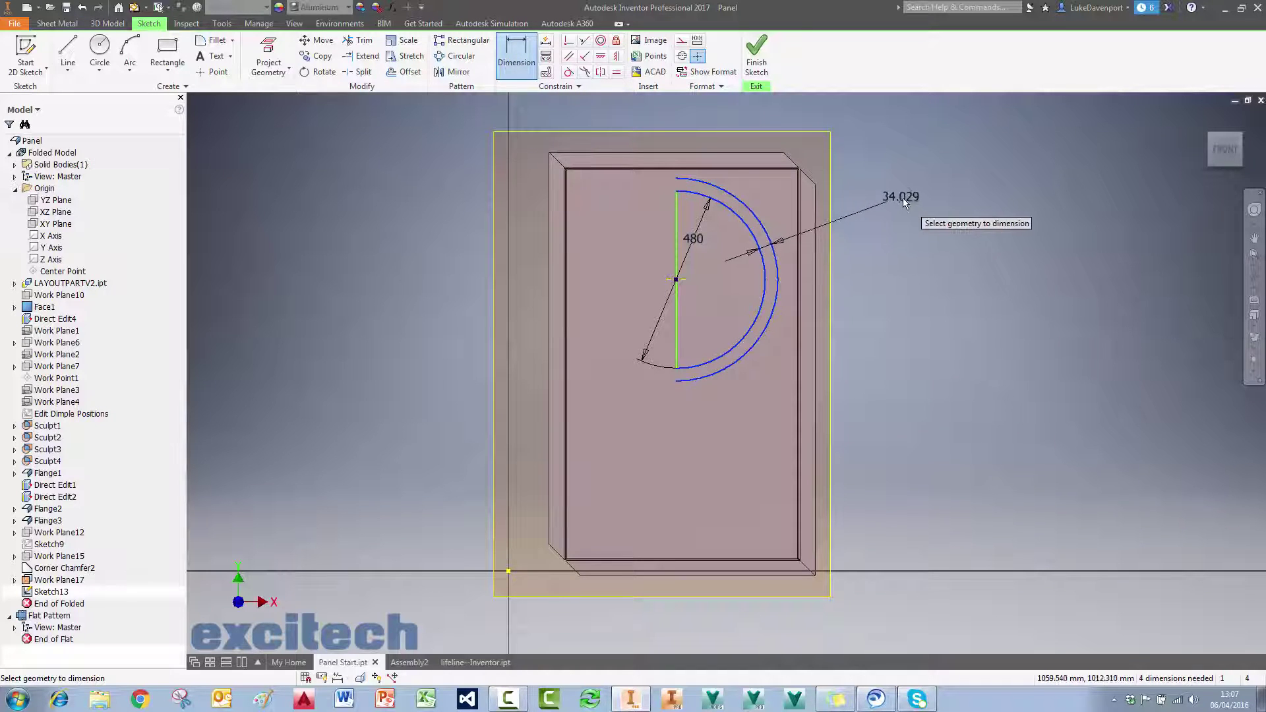
click(902, 199)
text(Thickness)
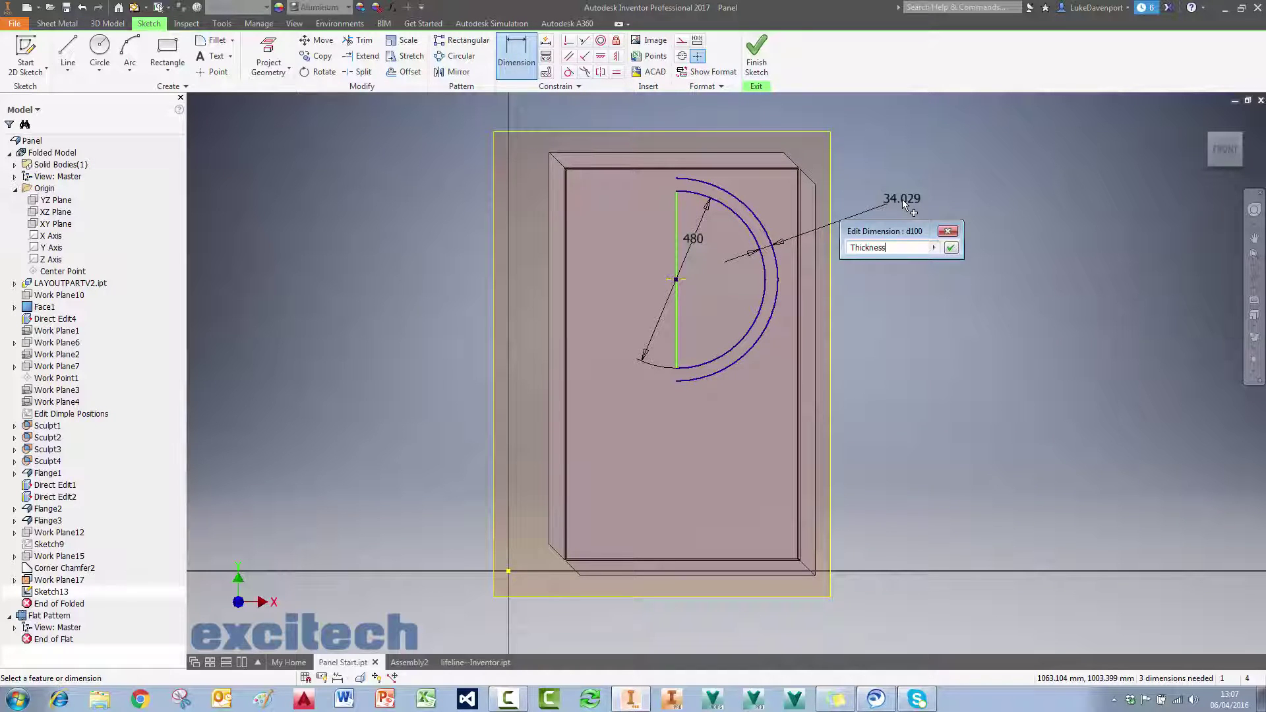
key(Return)
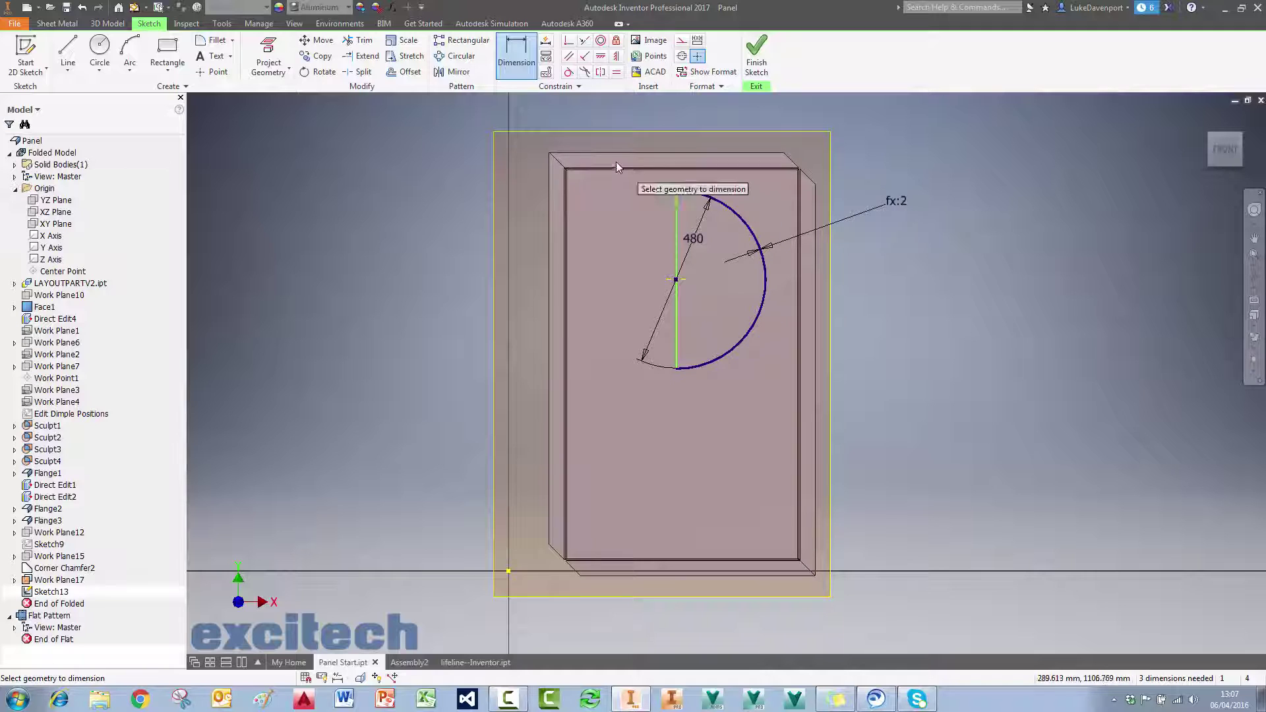
key(Escape)
scroll(699, 208, up, 3)
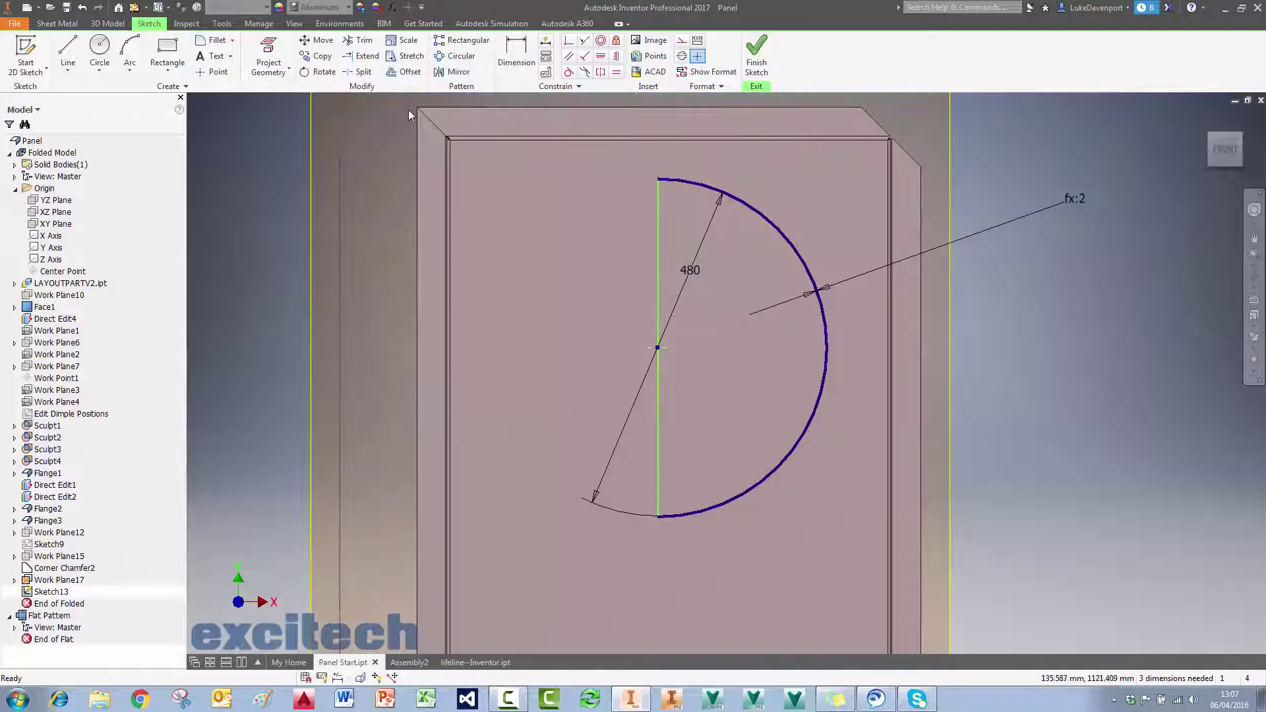
Step: Extend the vertical line to the arcs and constrain it through the arc centre
click(362, 56)
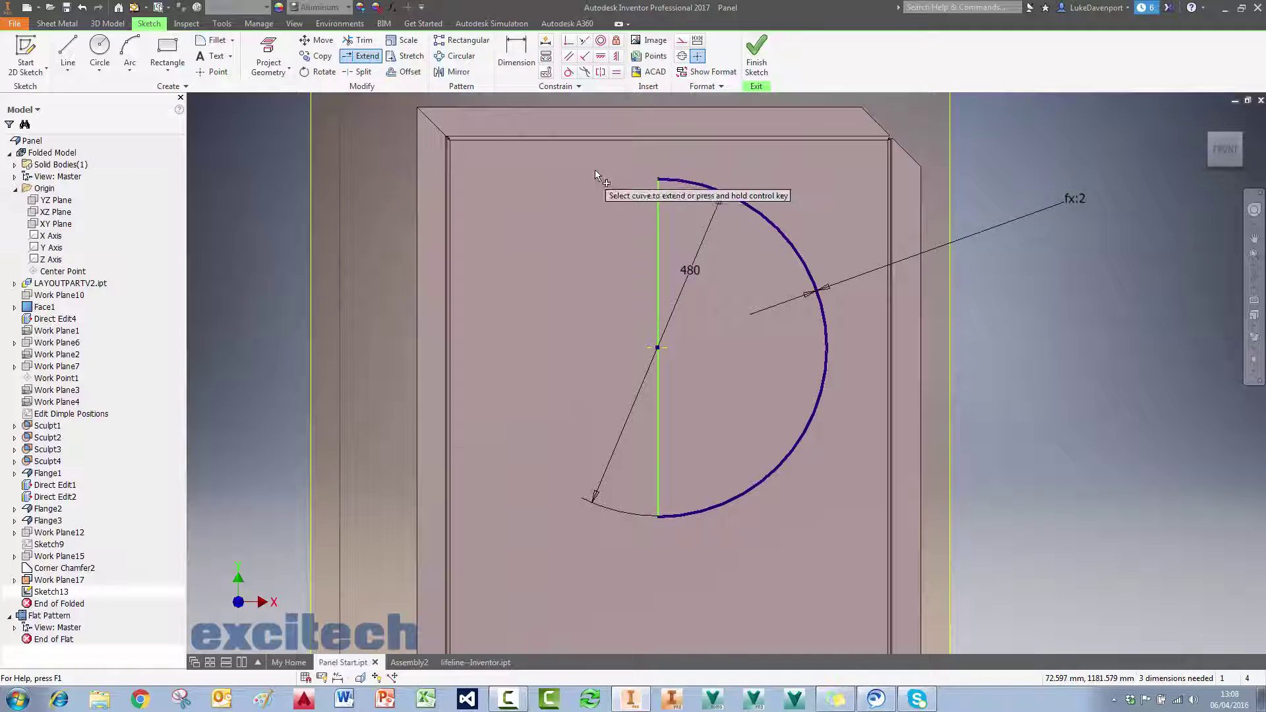
click(658, 501)
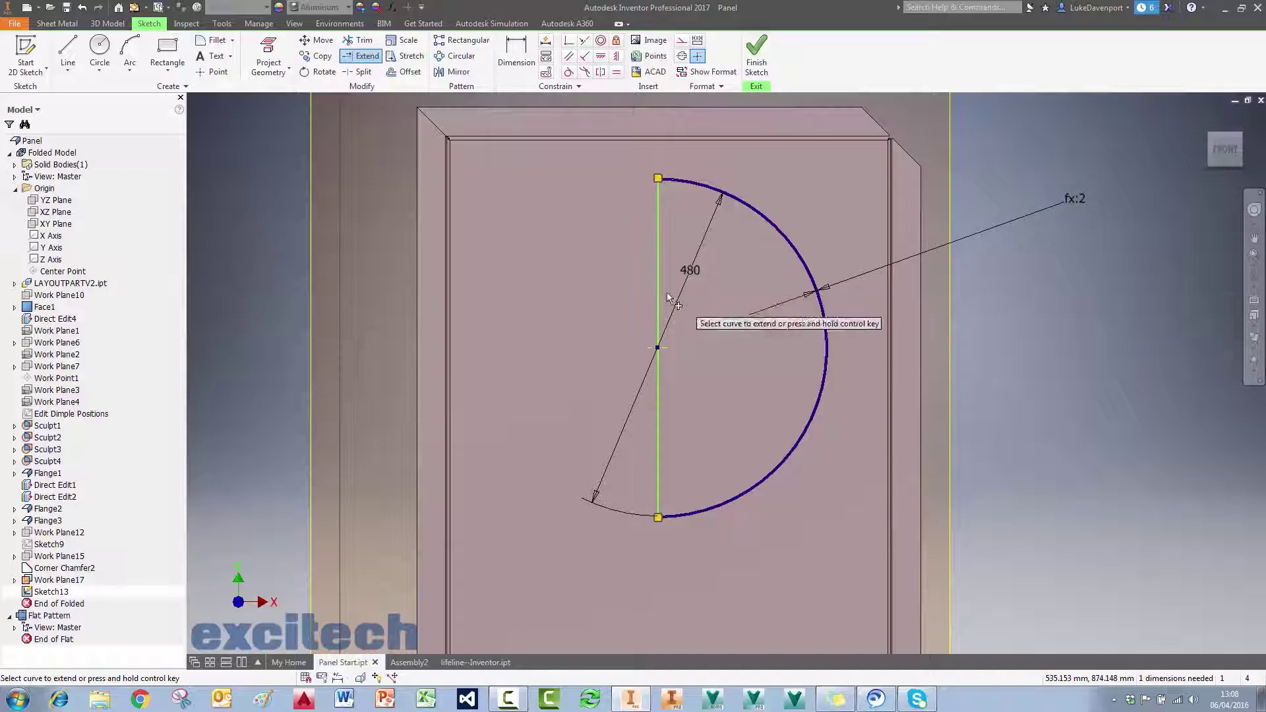
key(Escape)
drag(657, 256, 622, 257)
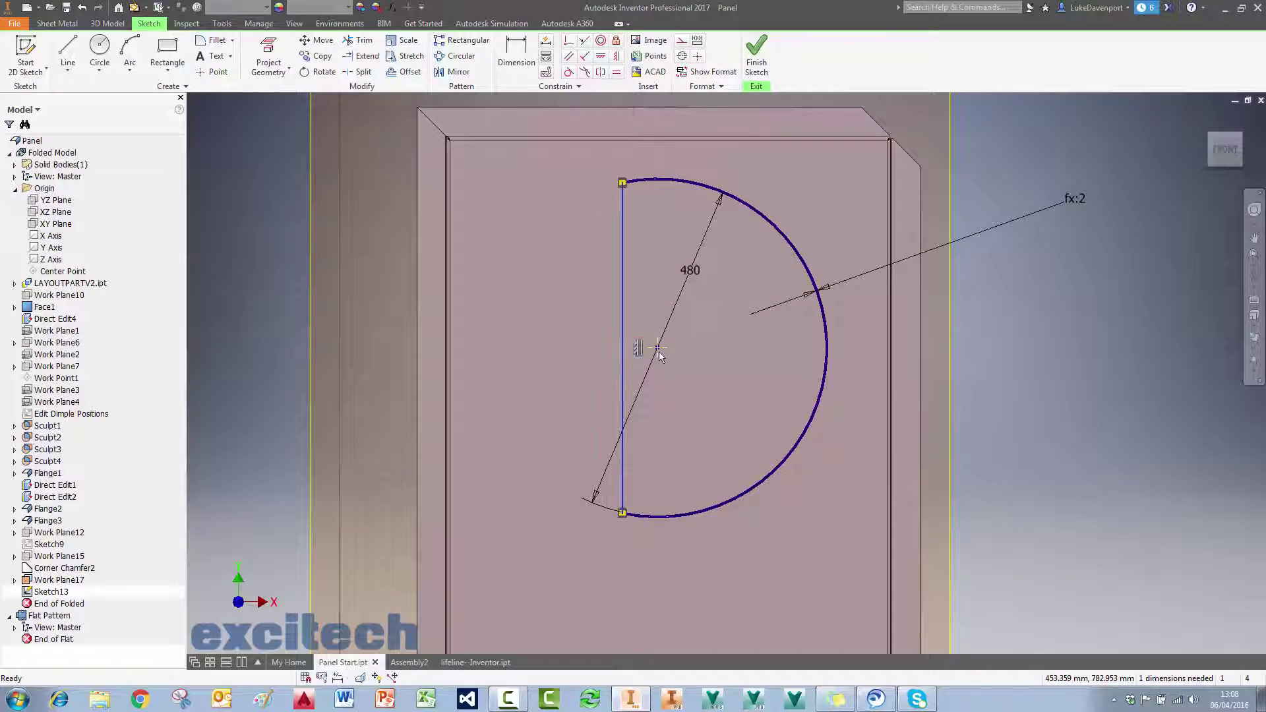
click(568, 40)
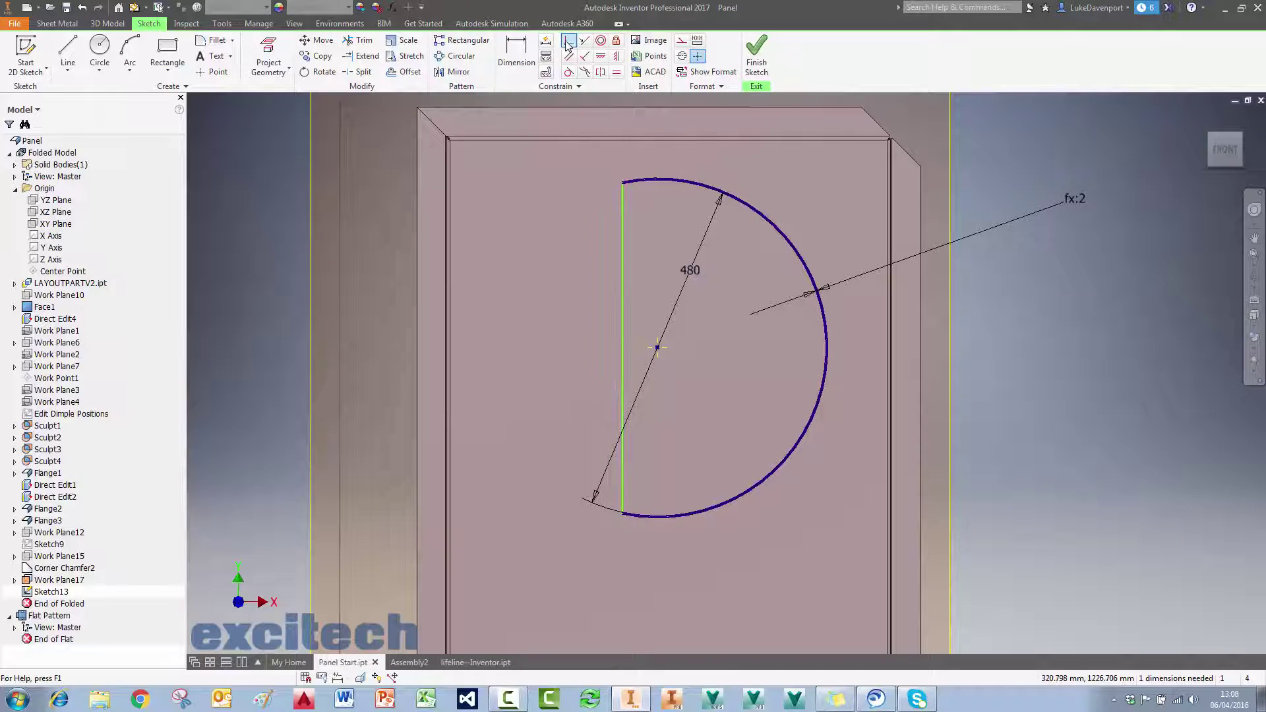
click(623, 251)
click(657, 347)
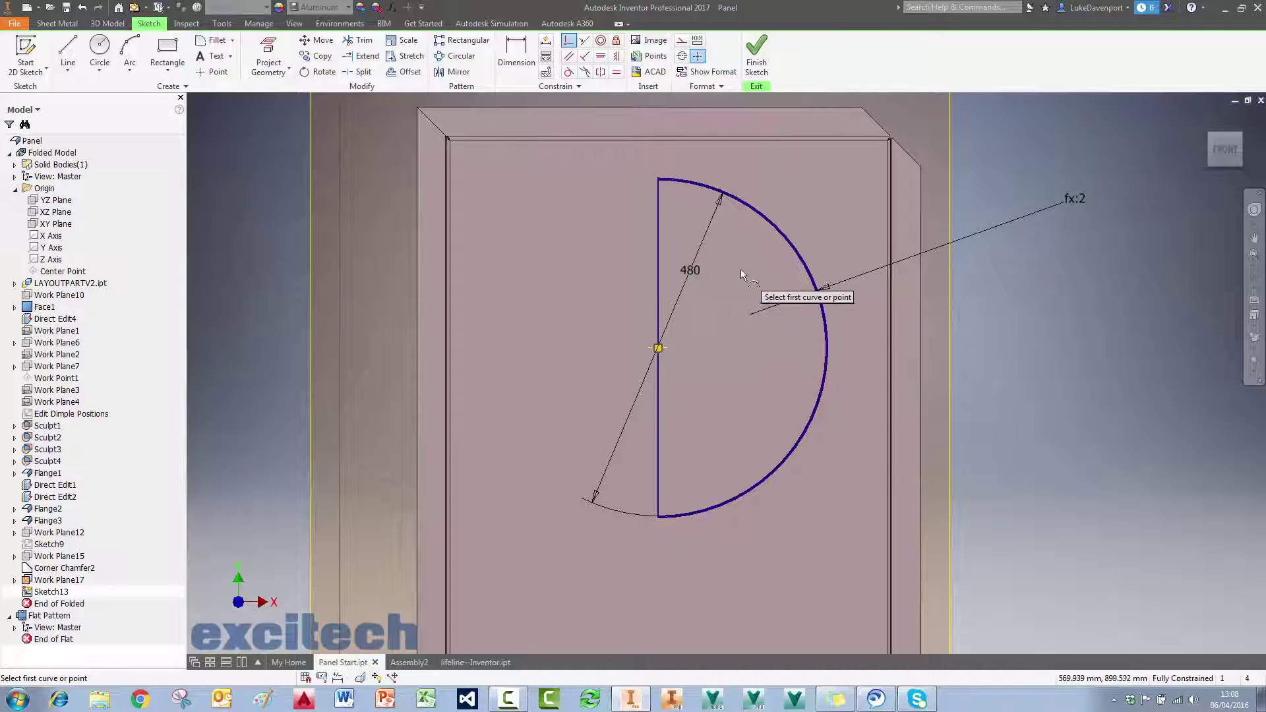
key(Escape)
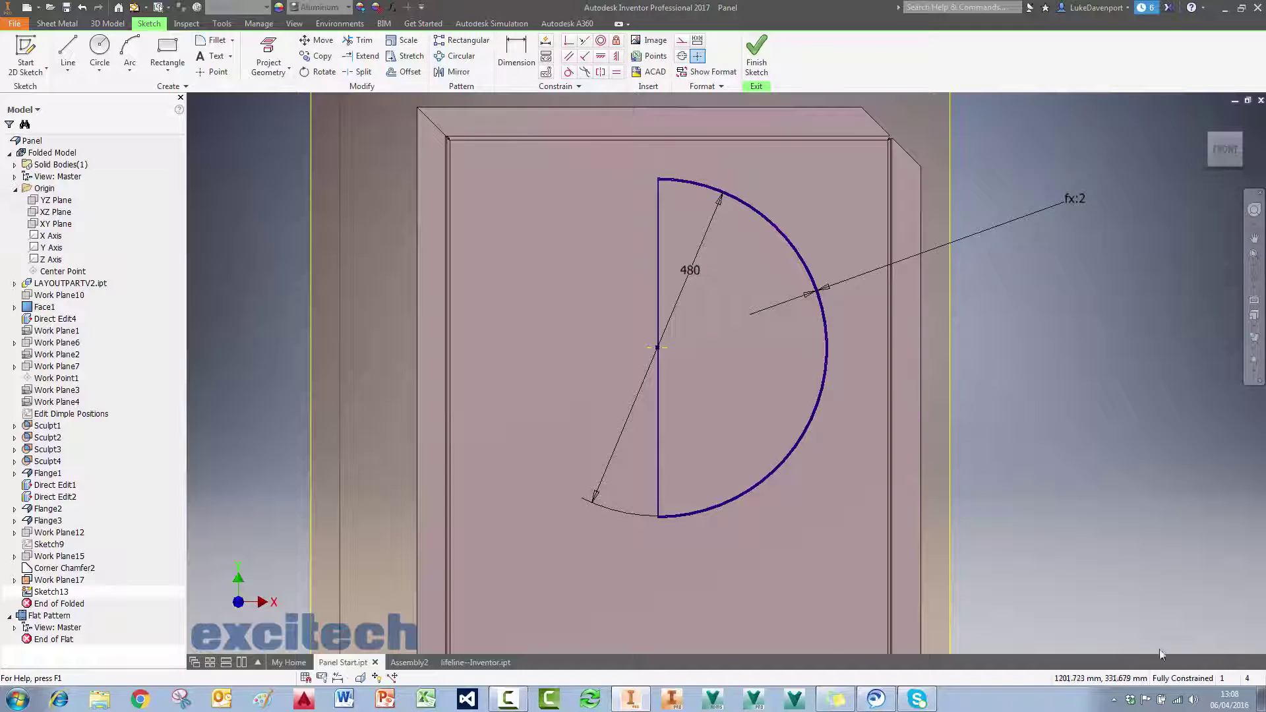
Step: Finish Sketch13 and update the part
click(756, 53)
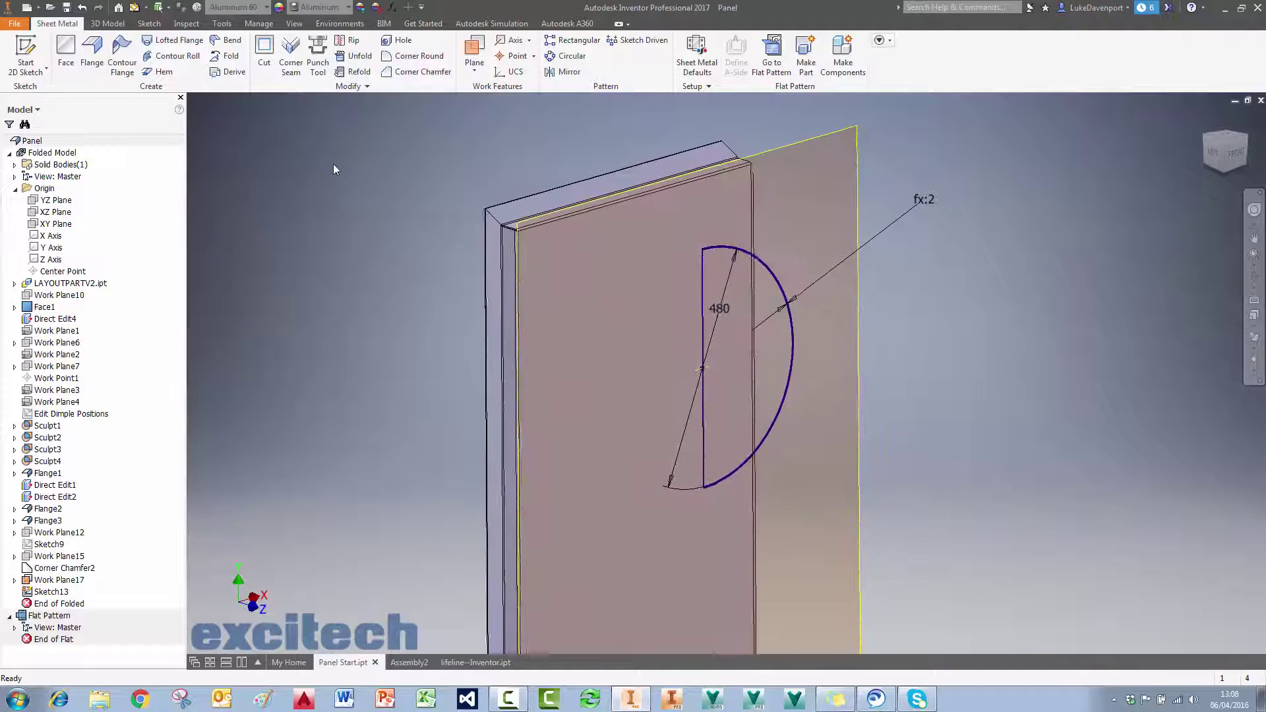
click(134, 7)
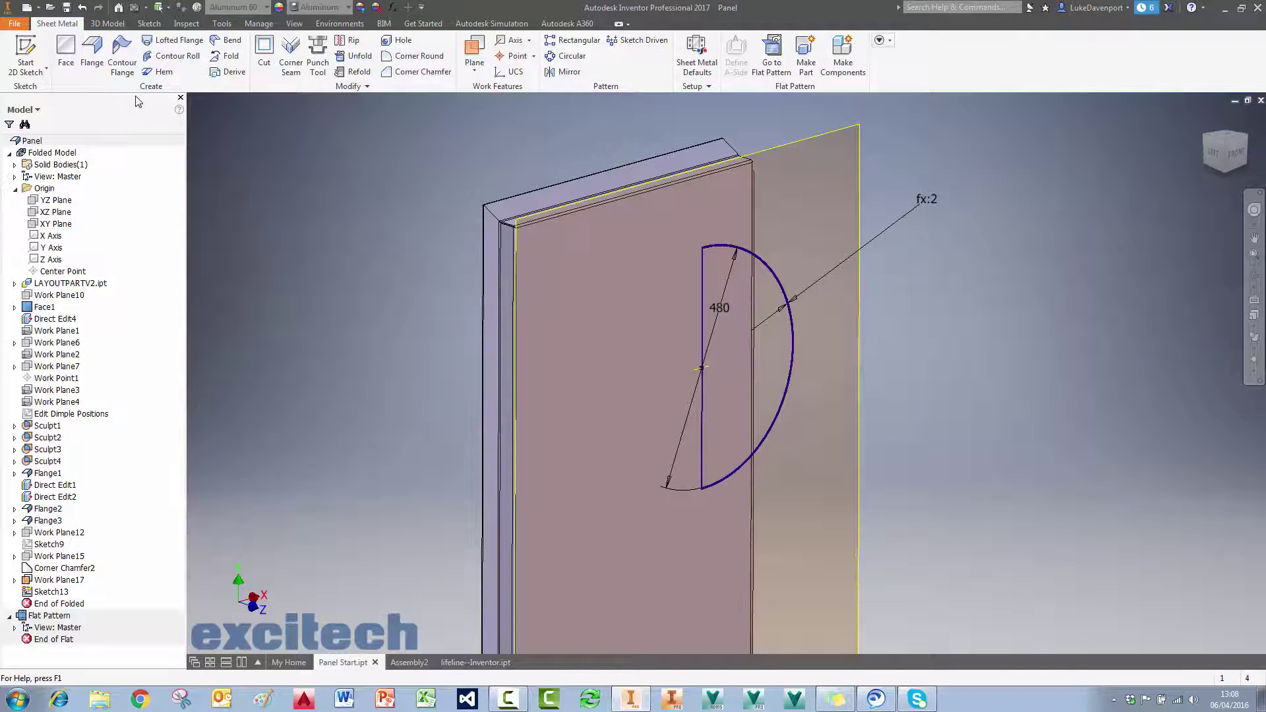
click(106, 23)
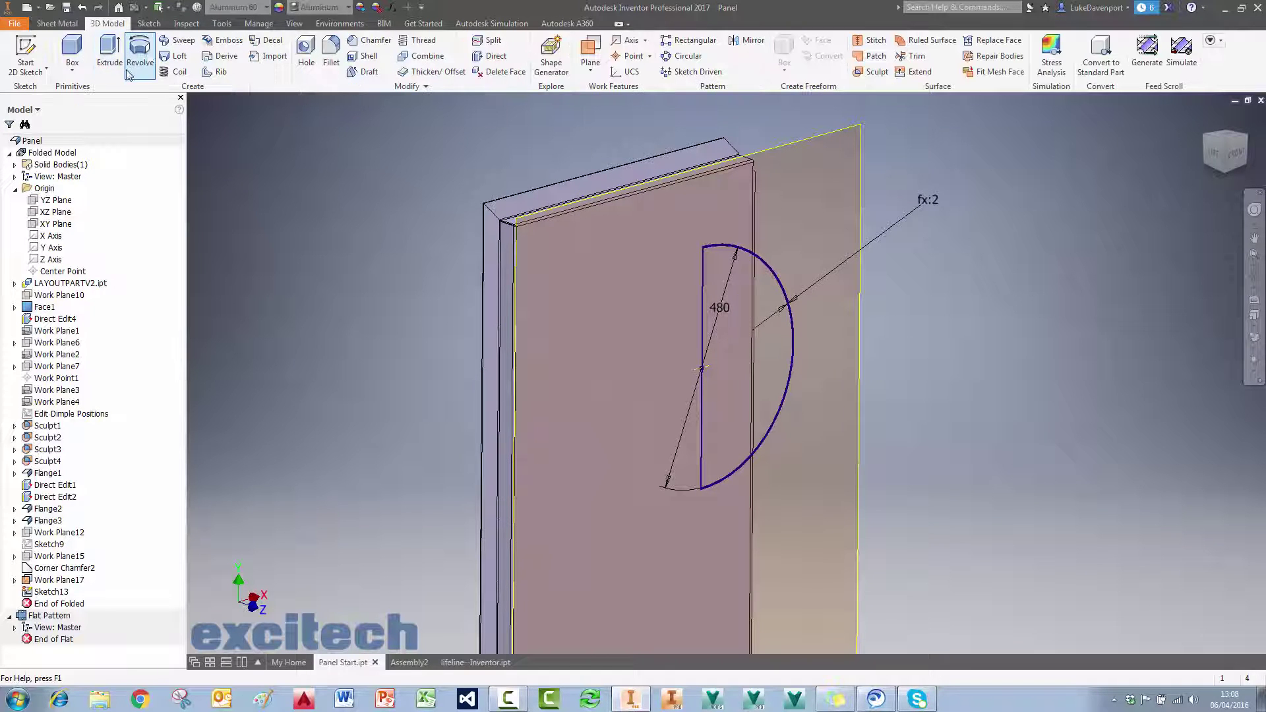
click(139, 56)
scroll(758, 260, up, 3)
scroll(758, 261, up, 3)
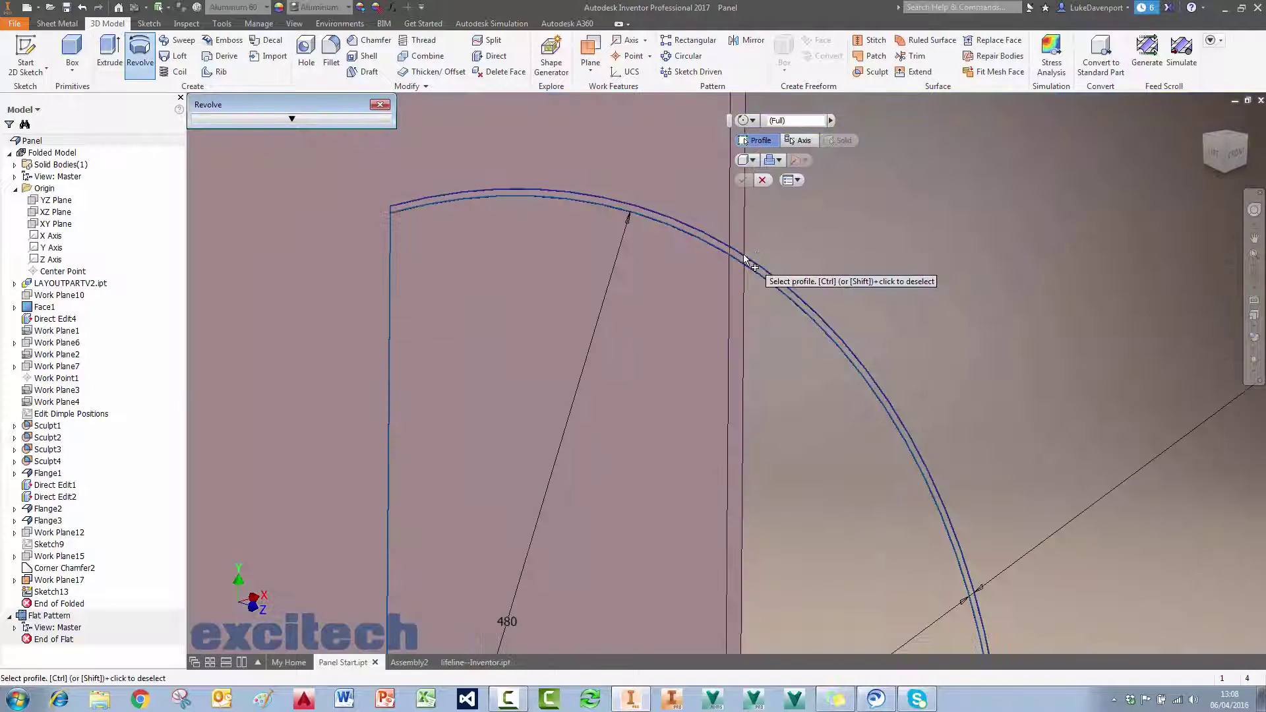
scroll(786, 340, down, 5)
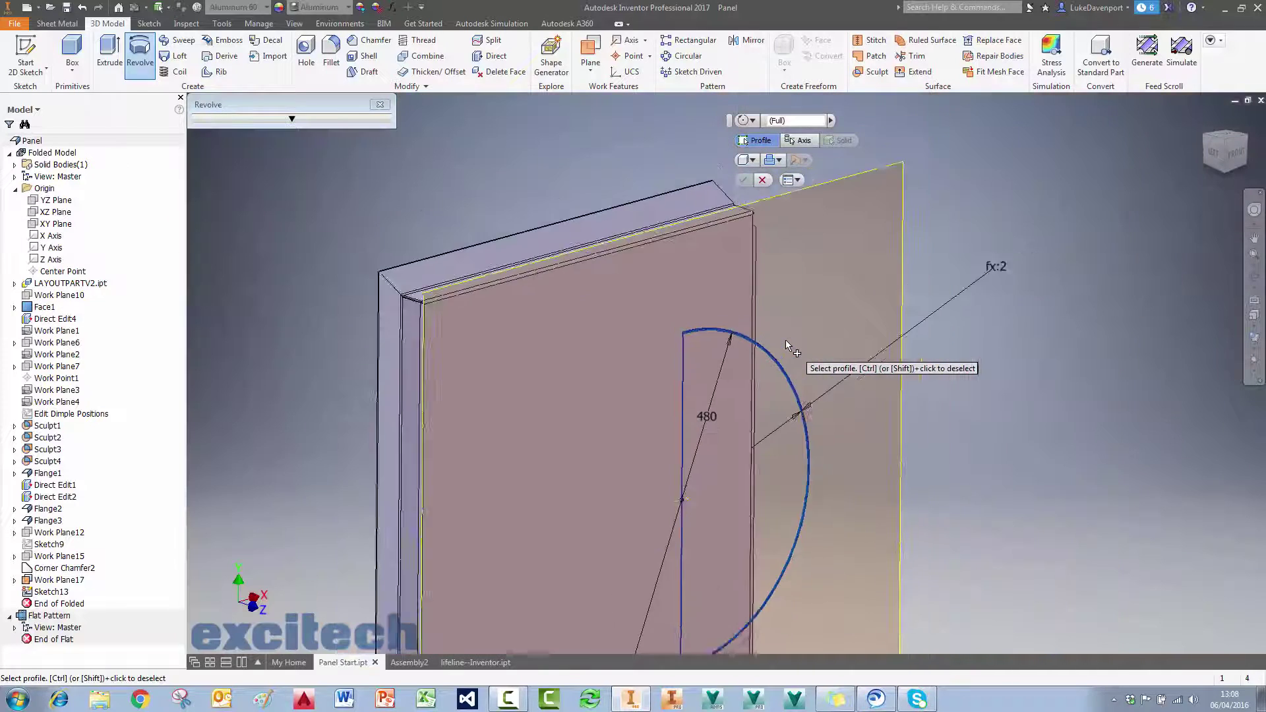
Step: Revolve the half-disc about the vertical line as a full Cut, creating Revolution6
click(730, 354)
click(683, 356)
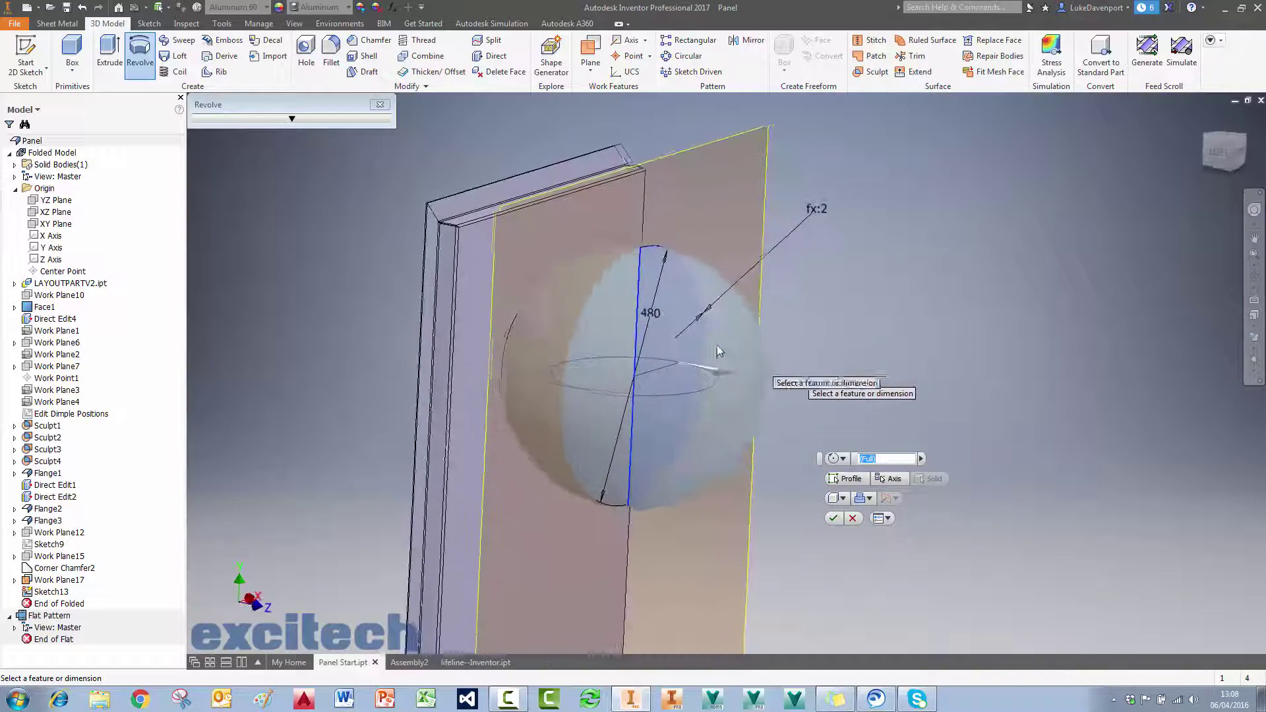
click(867, 499)
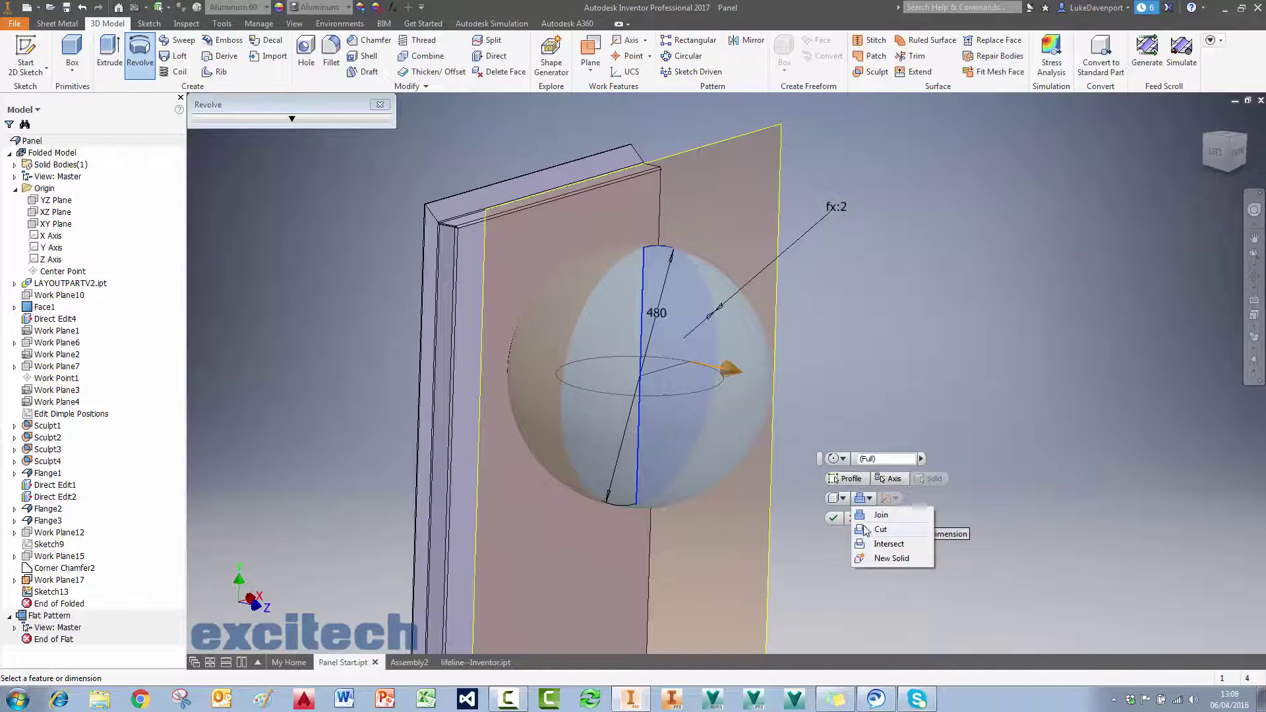
click(872, 529)
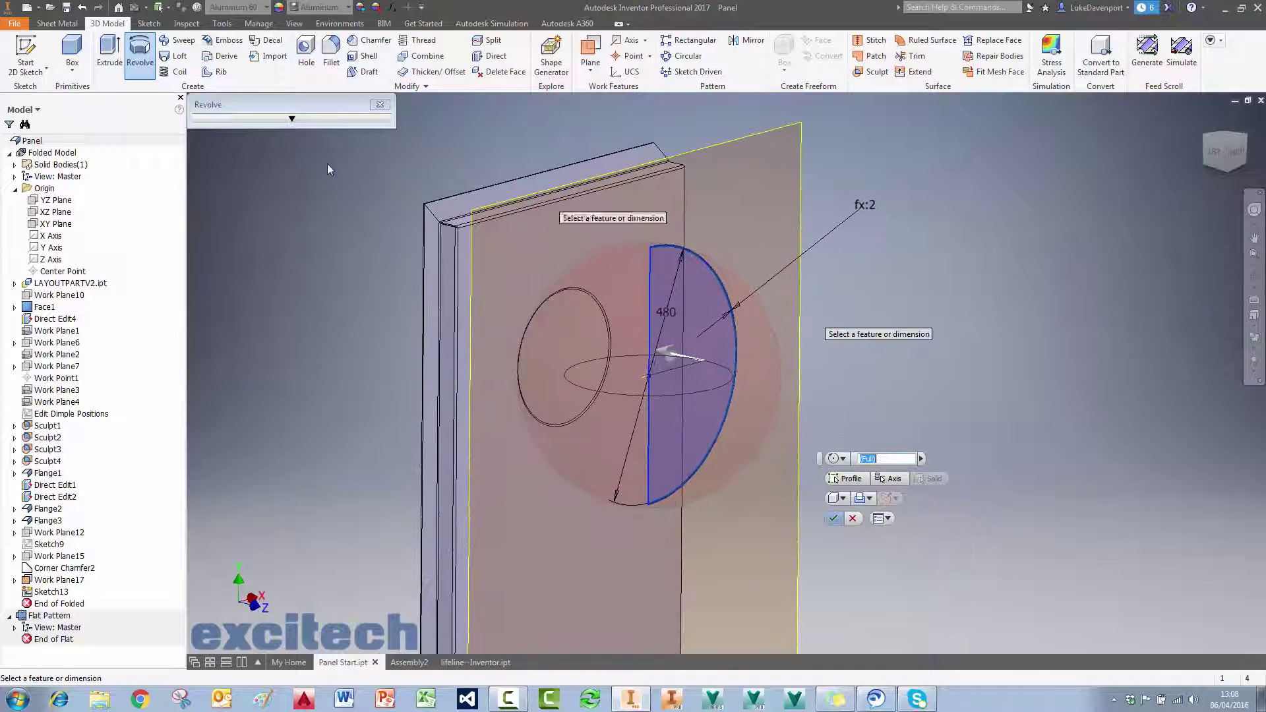
click(834, 519)
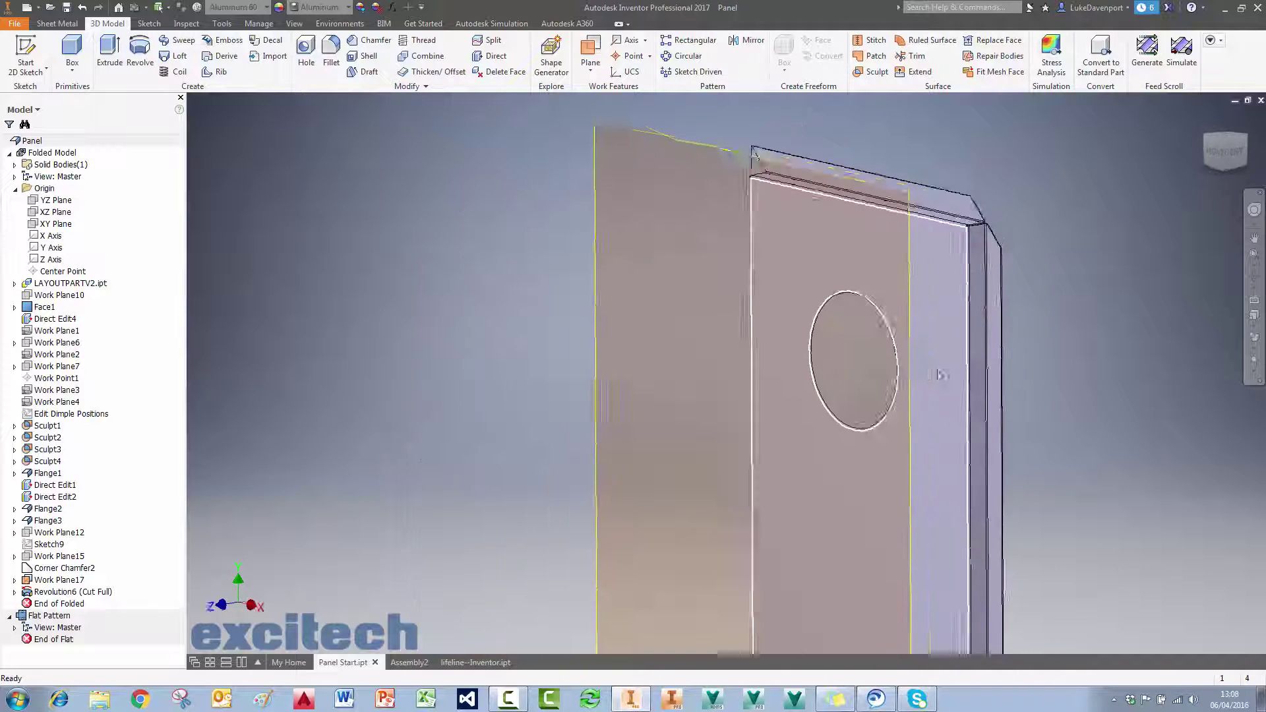
Step: Make Sketch13 under Revolution6 visible again
shift+middle_drag(910, 402, 911, 325)
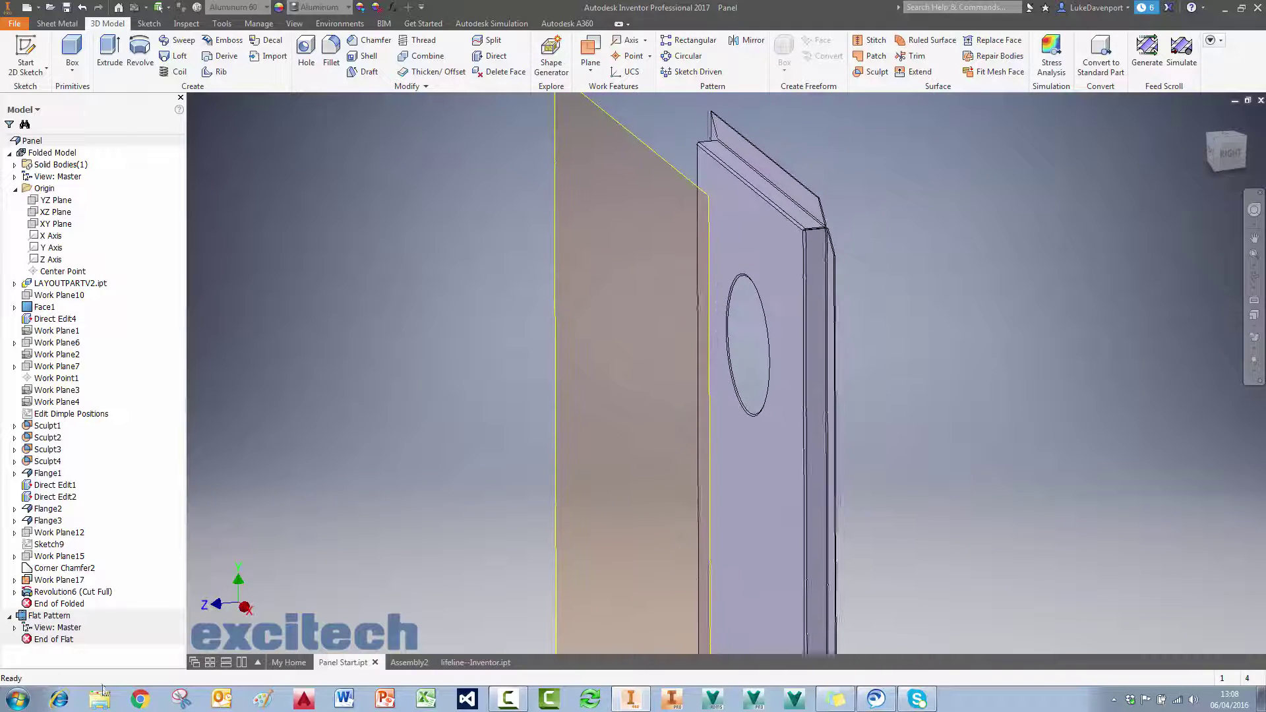
click(14, 591)
right_click(51, 603)
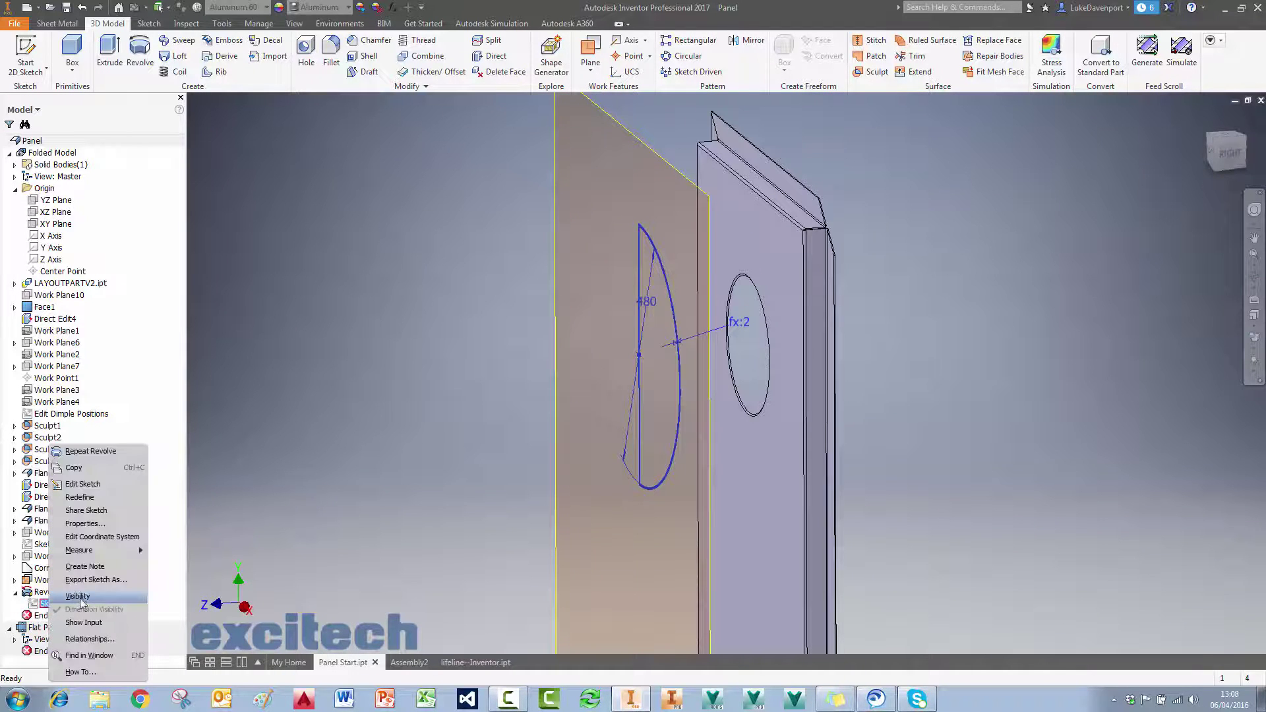
click(393, 508)
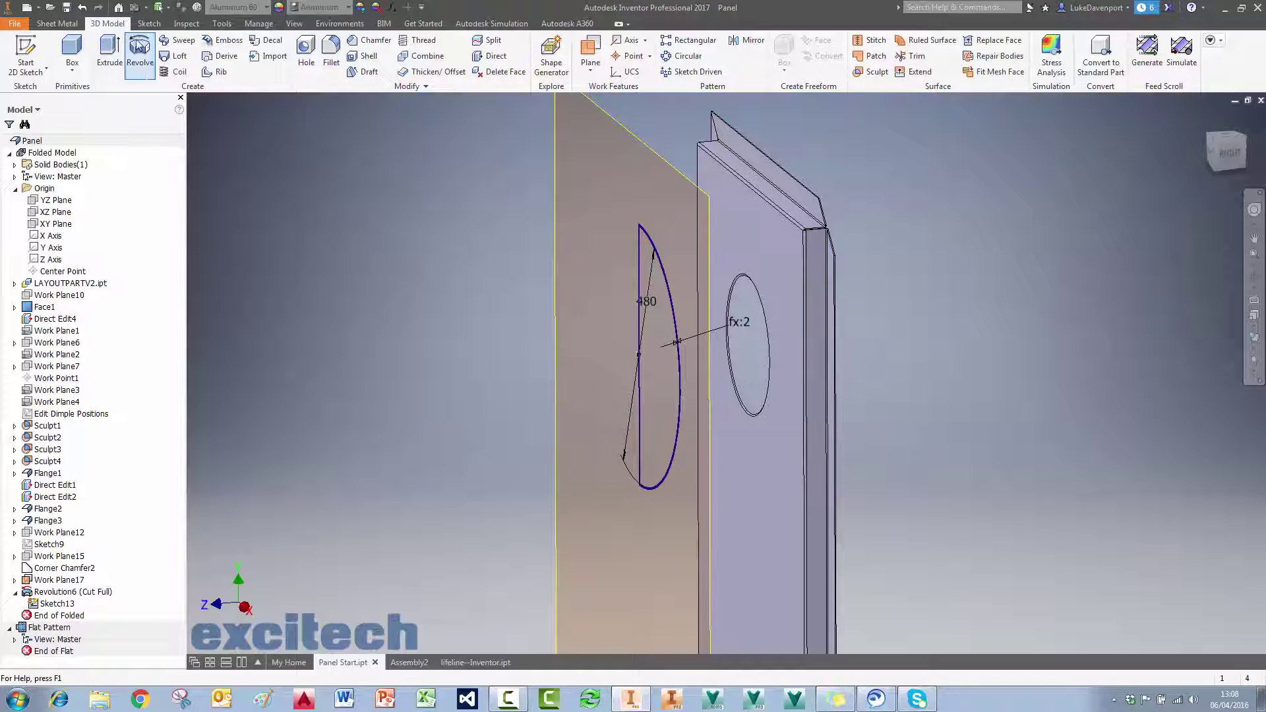
Step: Attempt a second revolve of the arc profile about the vertical line
click(140, 56)
scroll(662, 256, down, 3)
scroll(660, 251, down, 2)
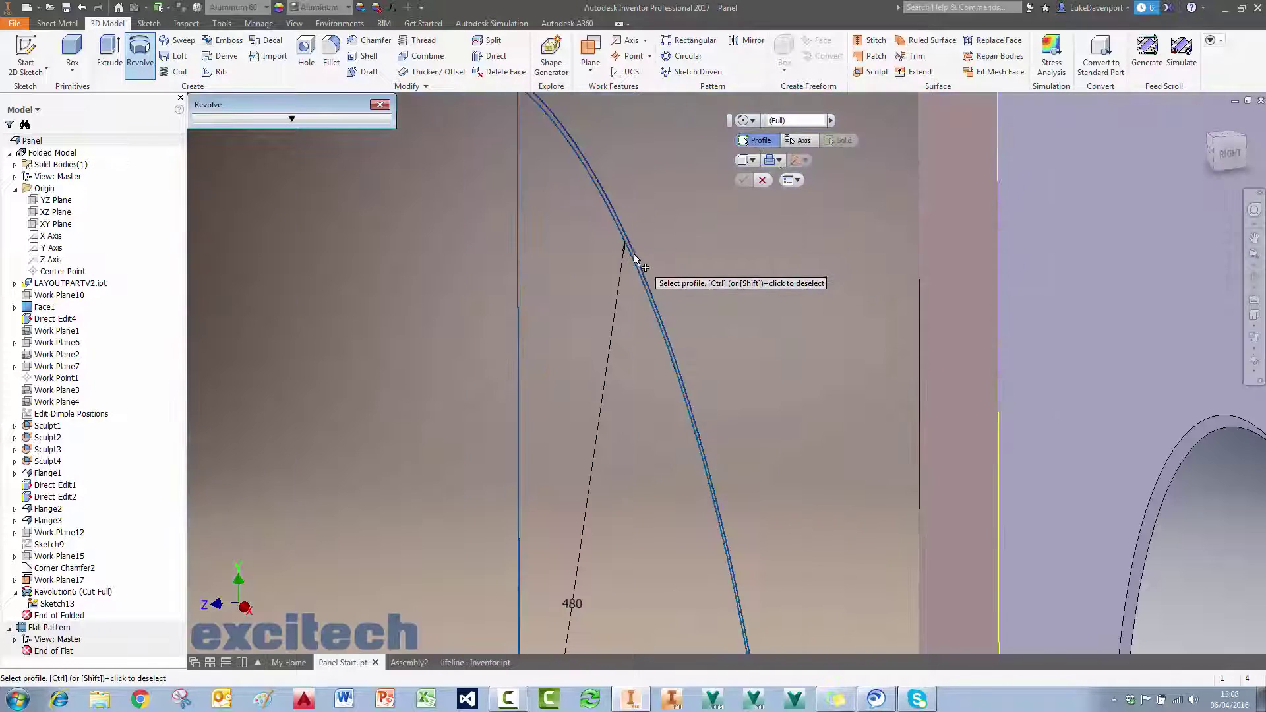
click(631, 252)
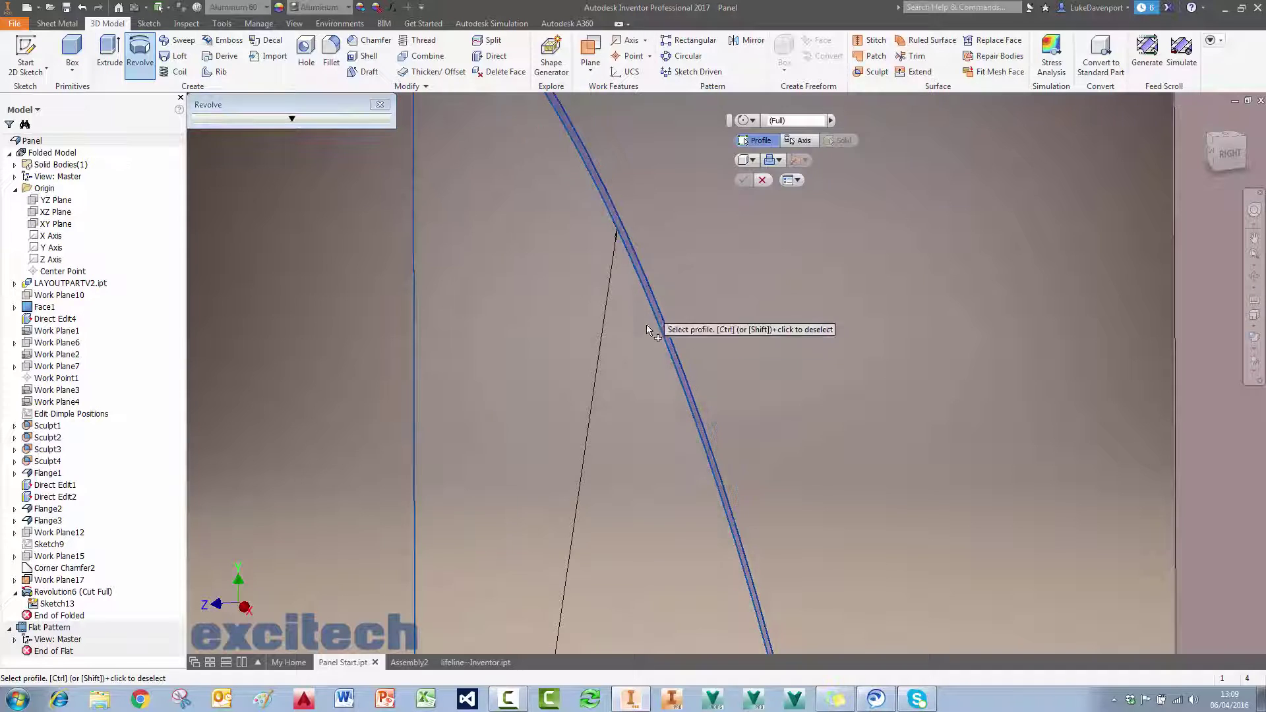
click(417, 215)
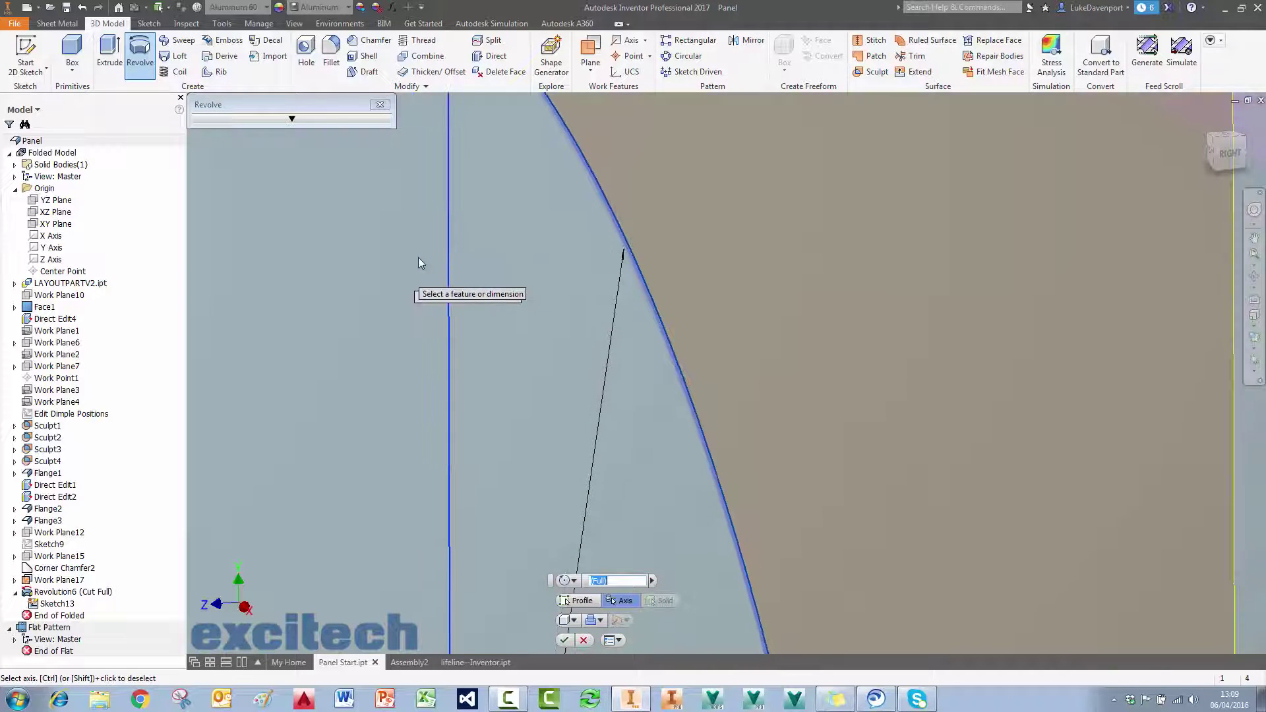
scroll(419, 254, down, 6)
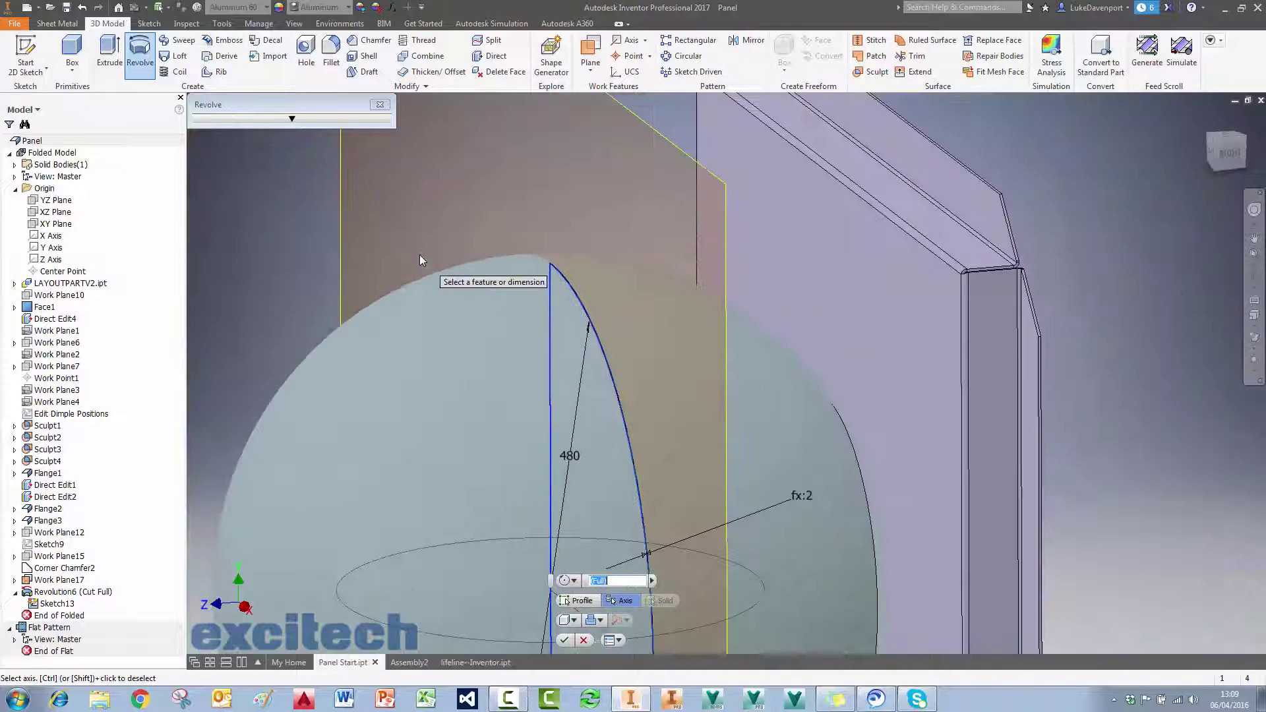
click(565, 642)
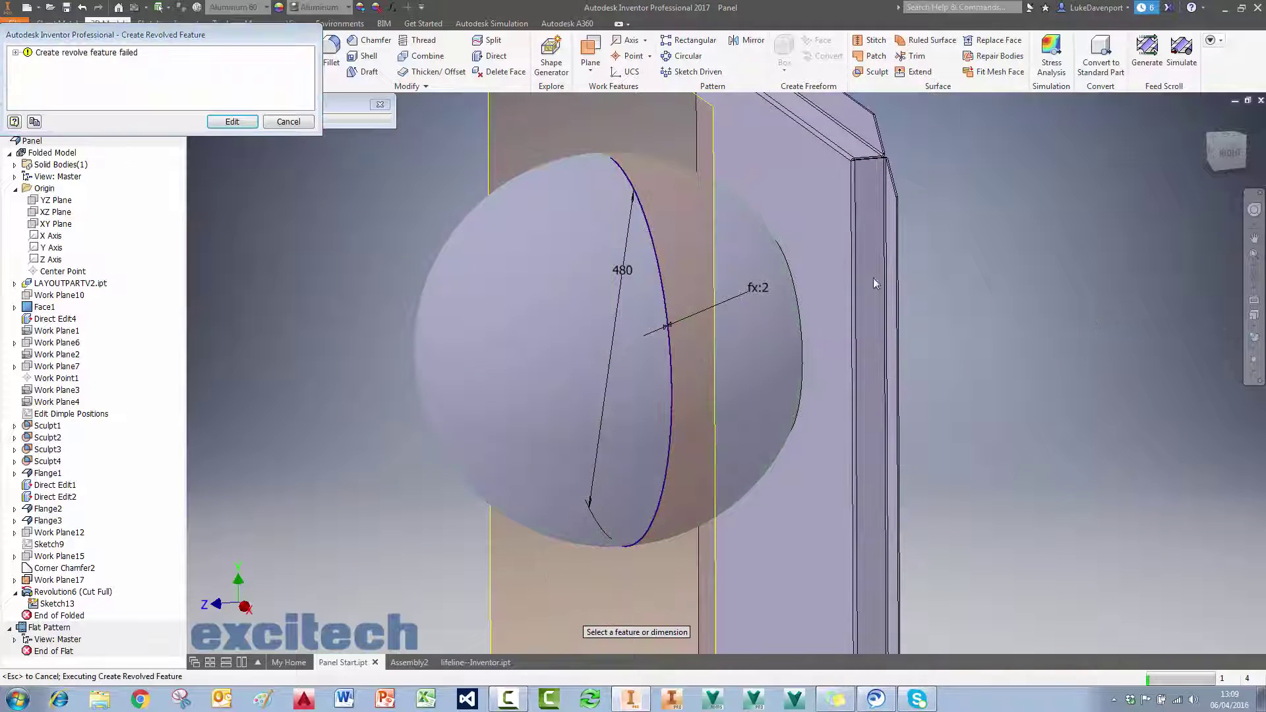
Step: Read the flat pattern failure details, then cancel the failed revolve
click(15, 52)
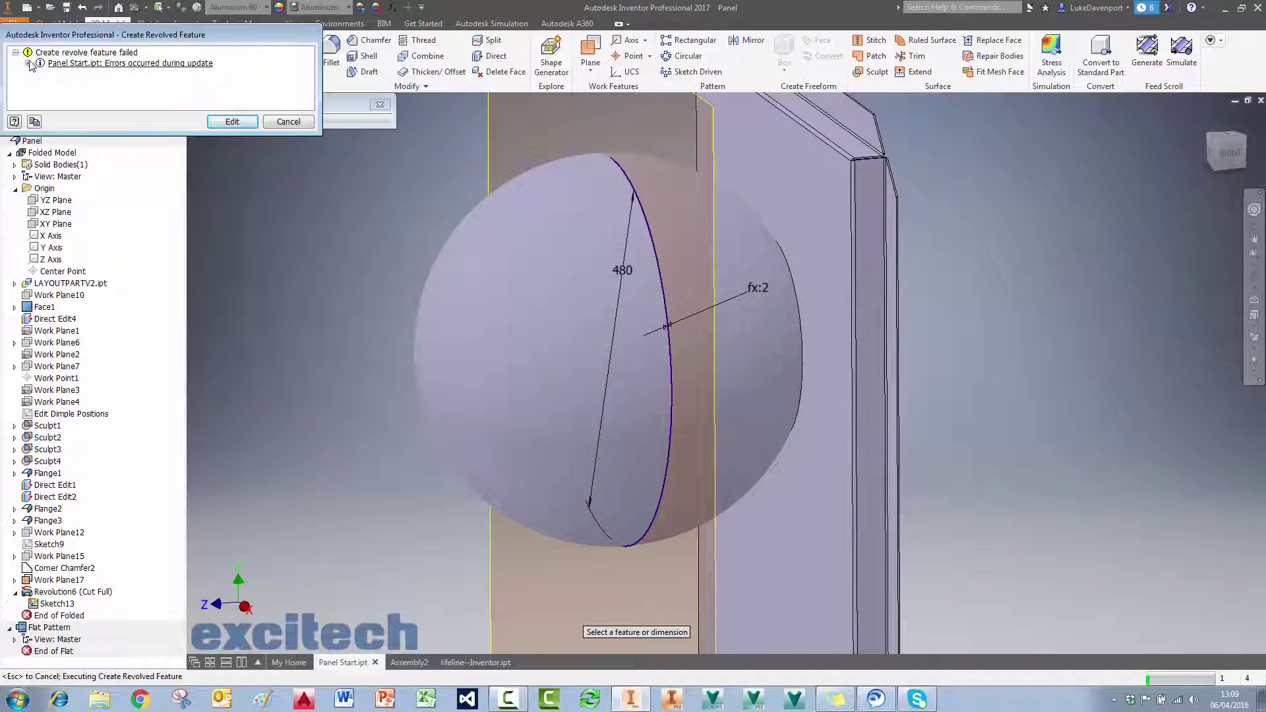
click(28, 64)
click(41, 73)
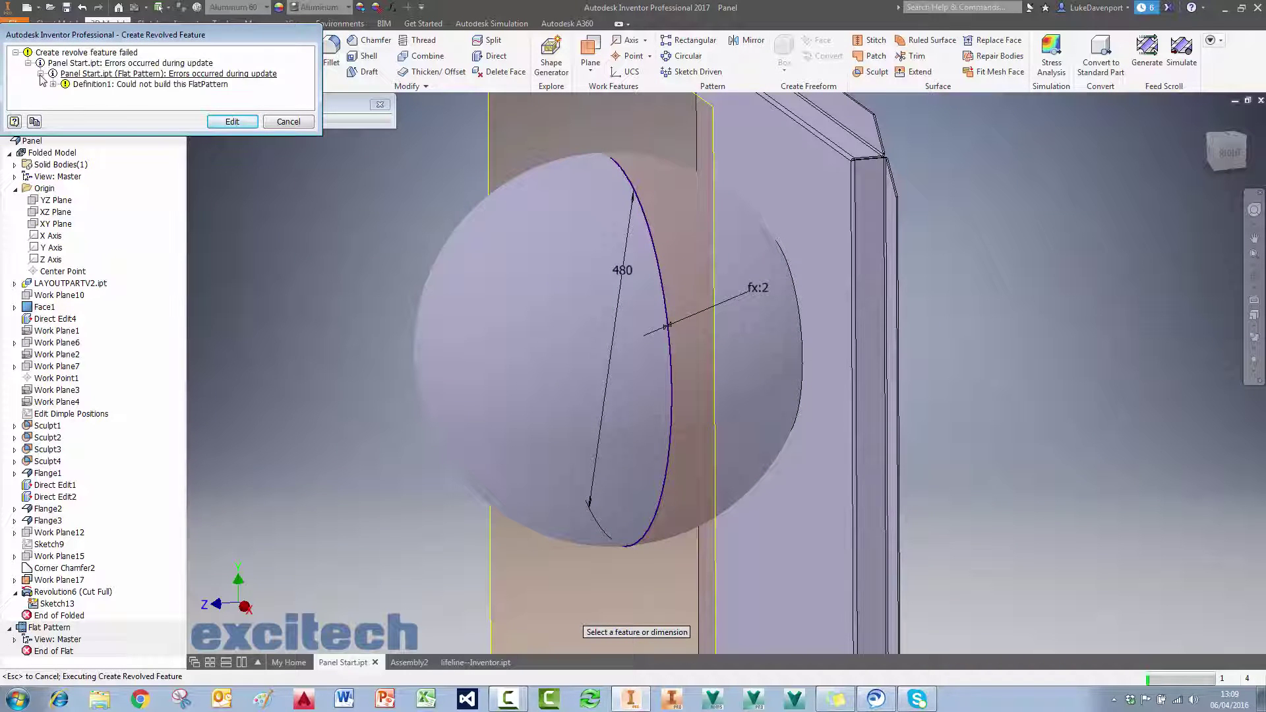
drag(178, 37, 371, 57)
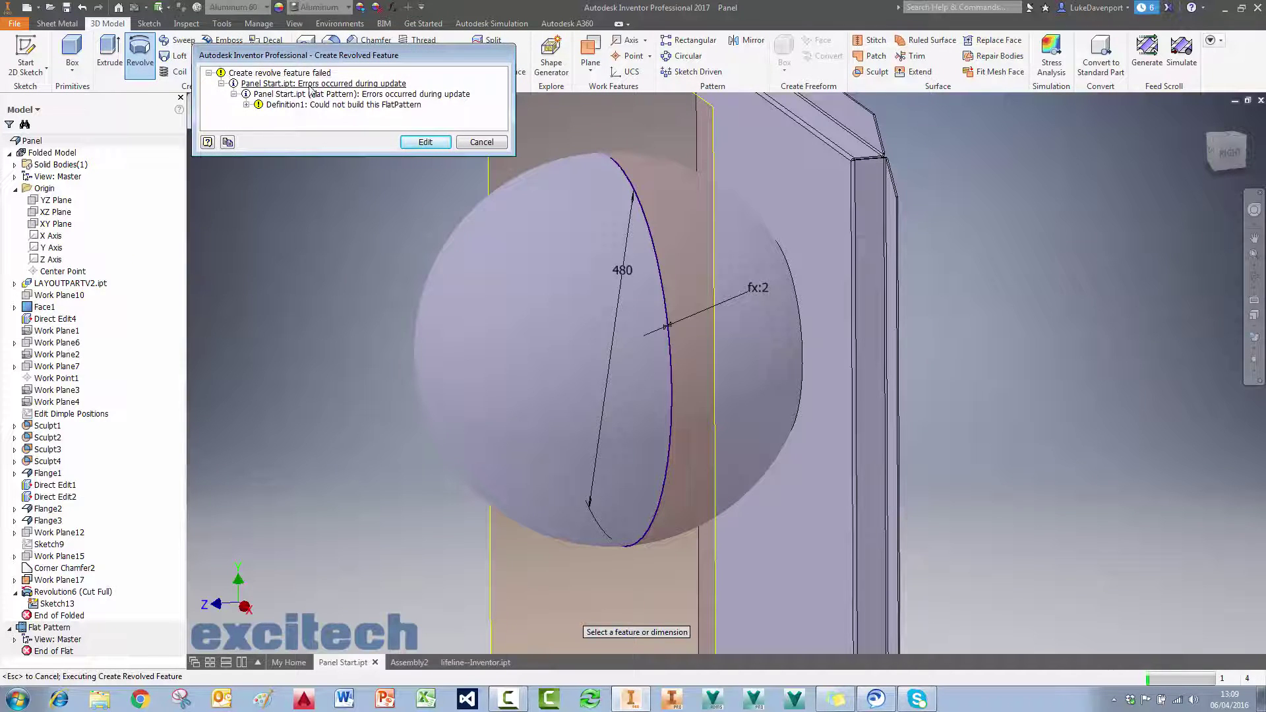
click(424, 143)
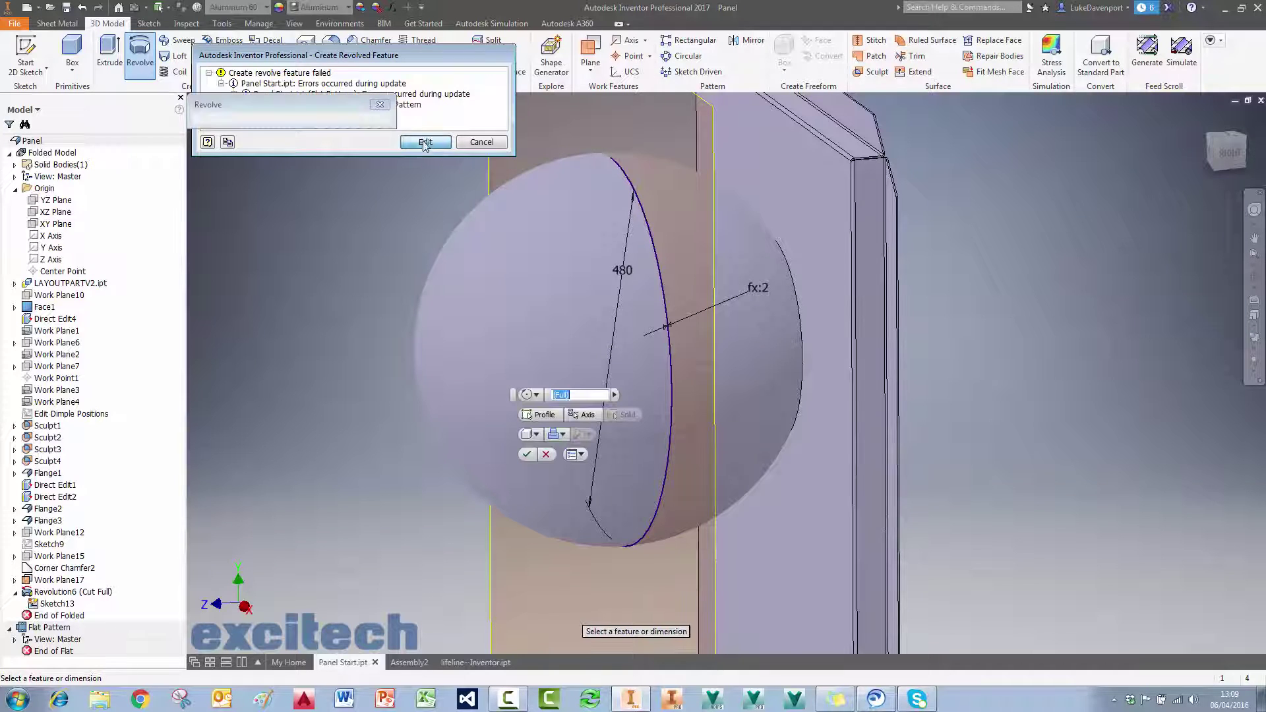
click(546, 455)
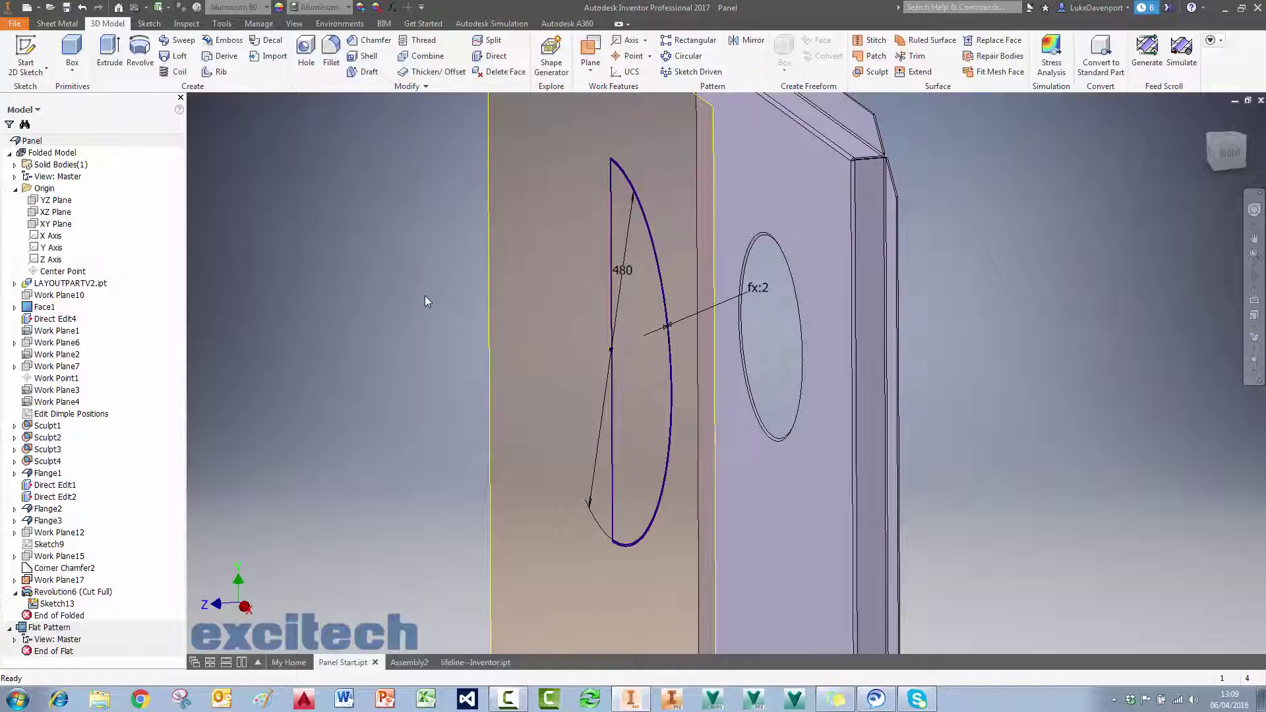
Step: Set the Flat Pattern to Defer Update
scroll(425, 295, down, 3)
middle_drag(422, 292, 441, 306)
drag(441, 306, 447, 309)
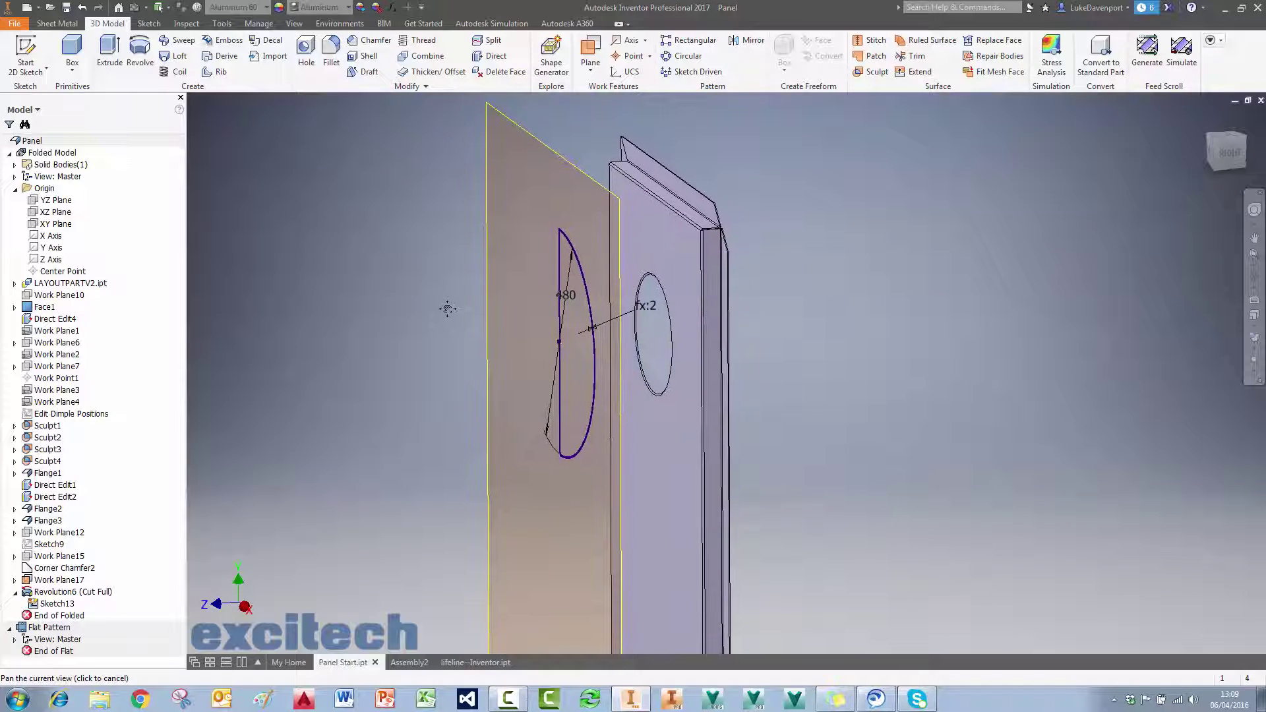
key(Escape)
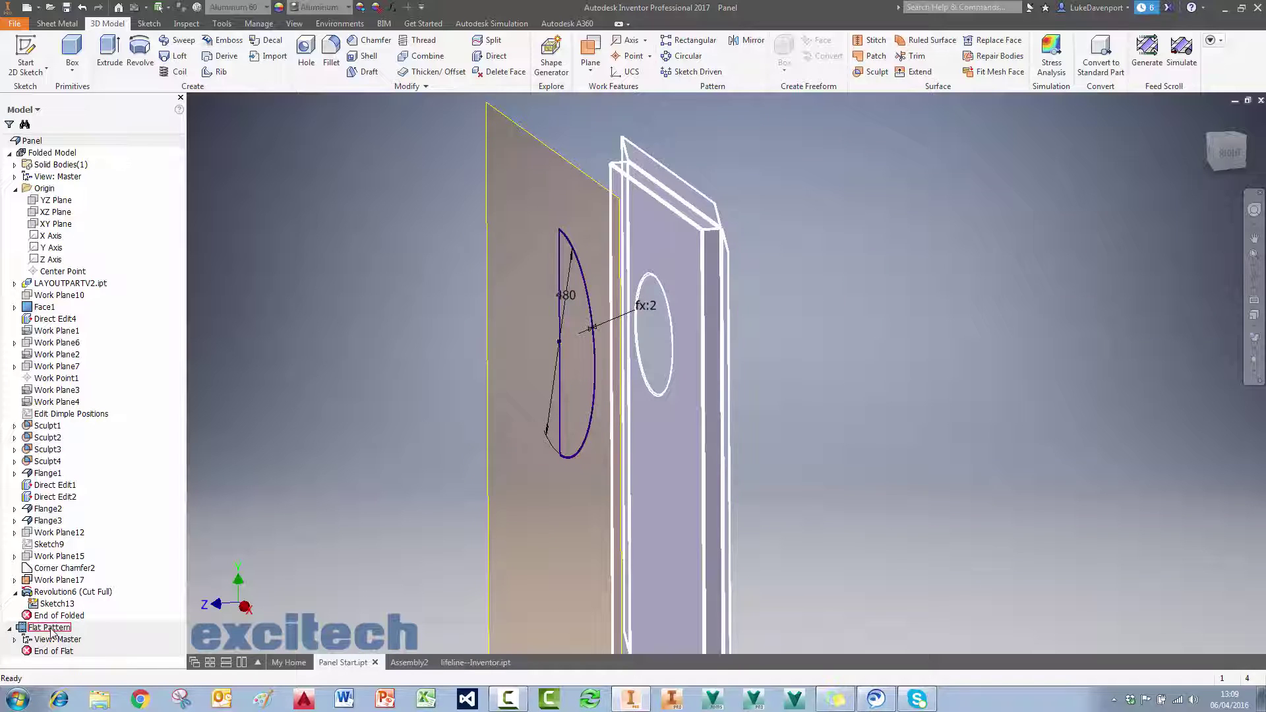
middle_drag(294, 447, 302, 446)
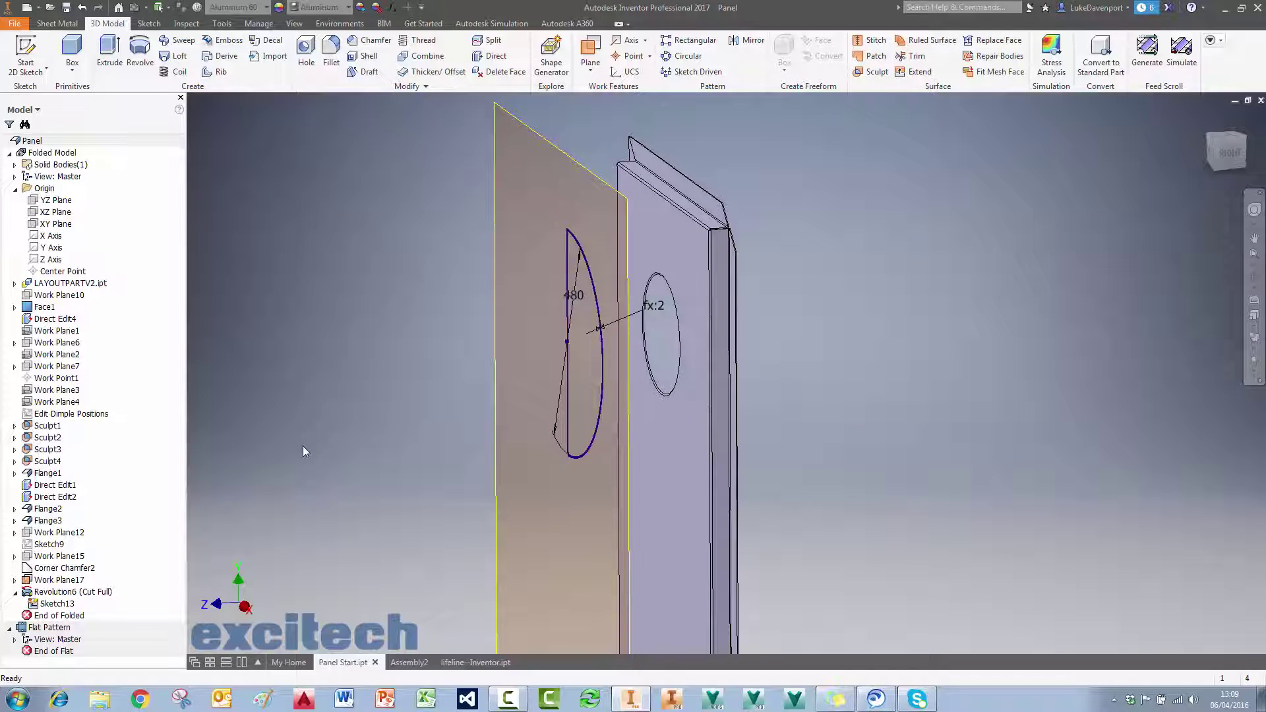
right_click(51, 630)
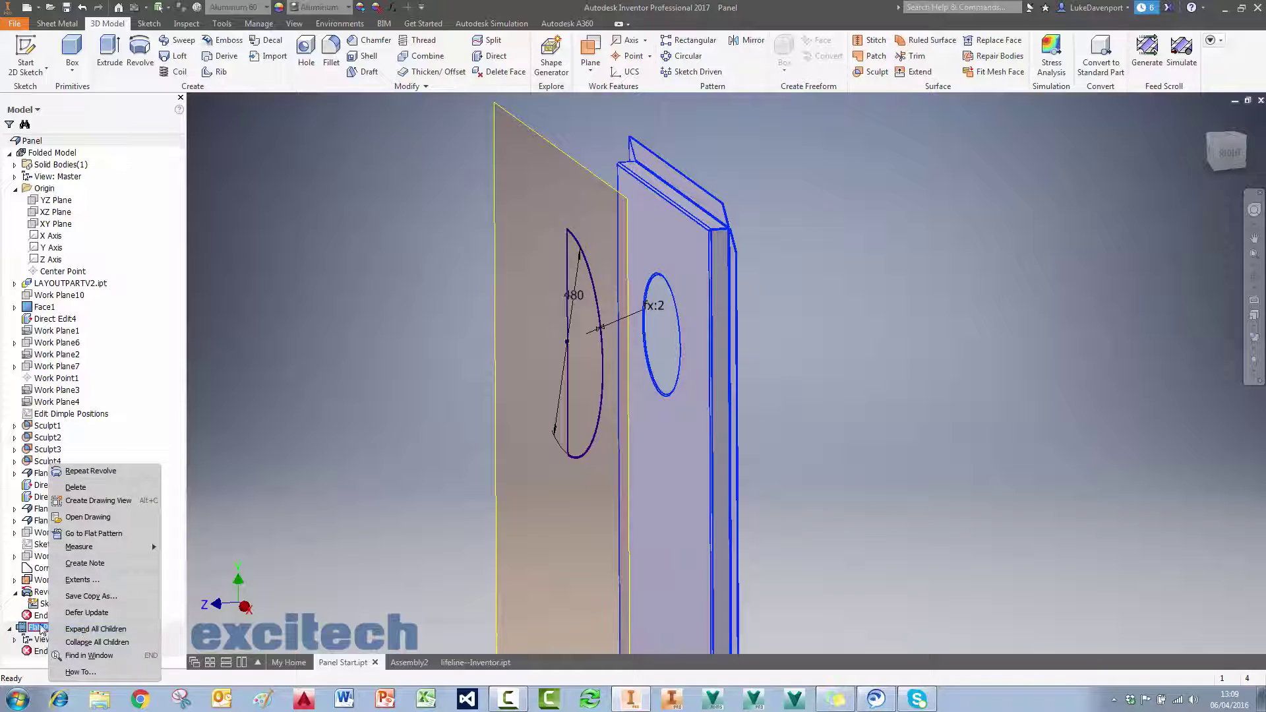
click(92, 613)
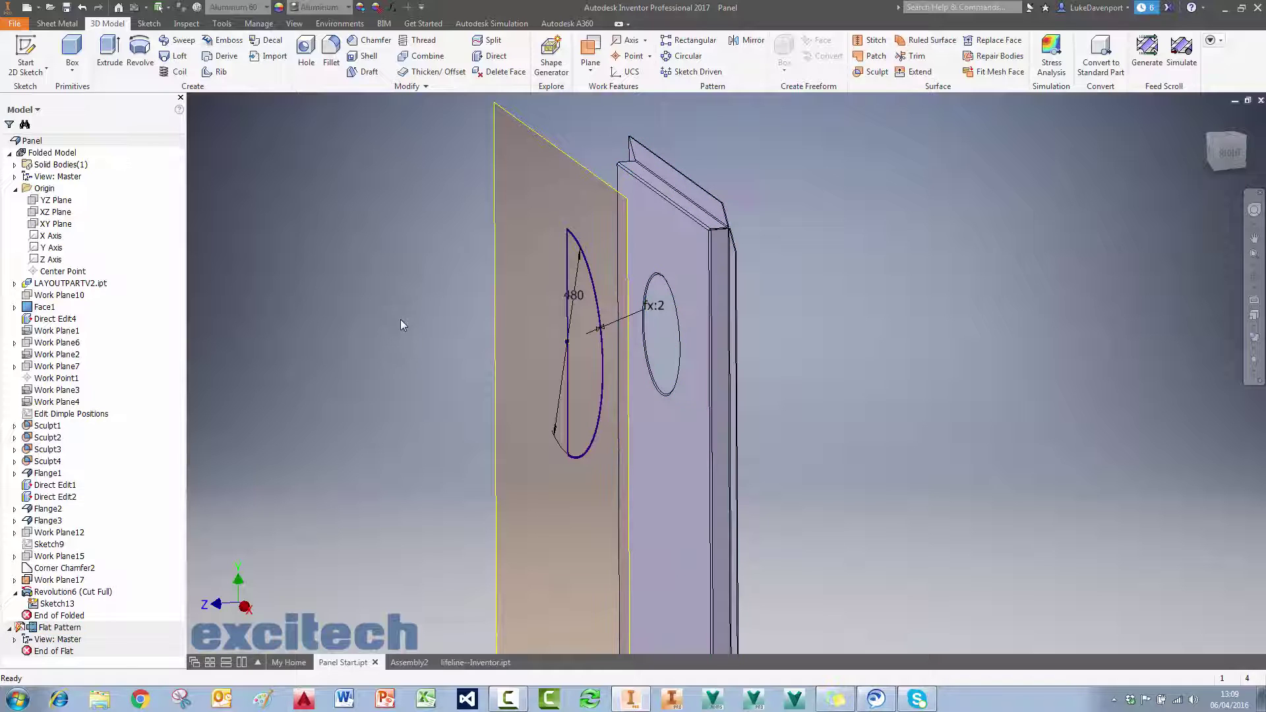
Step: Revolve the arc strip about the vertical line as a full Join, creating Revolution7
click(139, 56)
scroll(581, 264, up, 8)
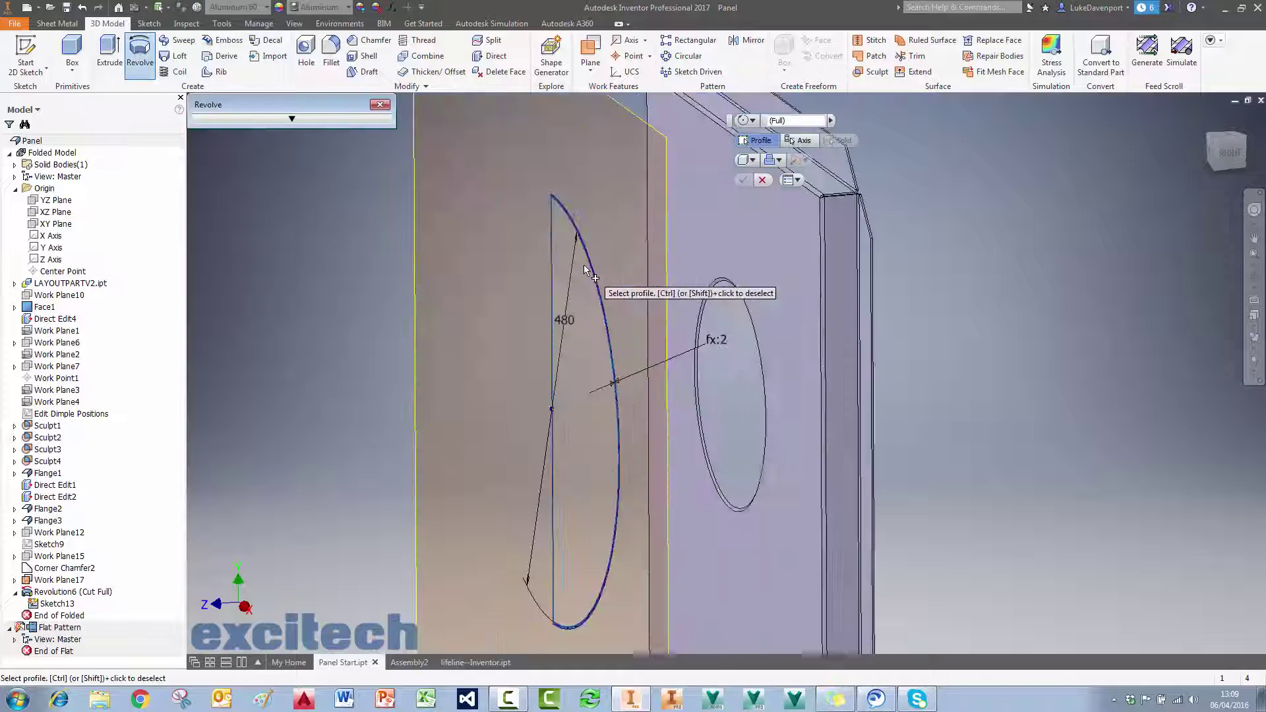
click(664, 232)
click(671, 277)
key(F5)
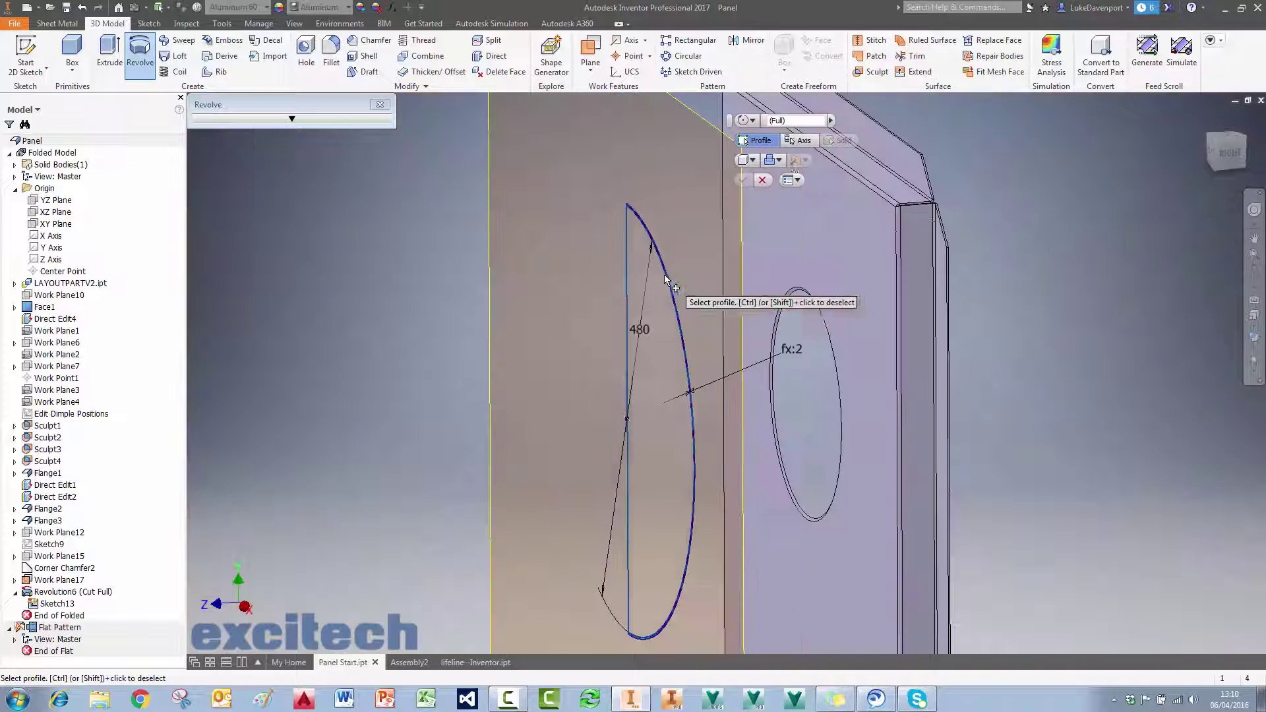
click(628, 240)
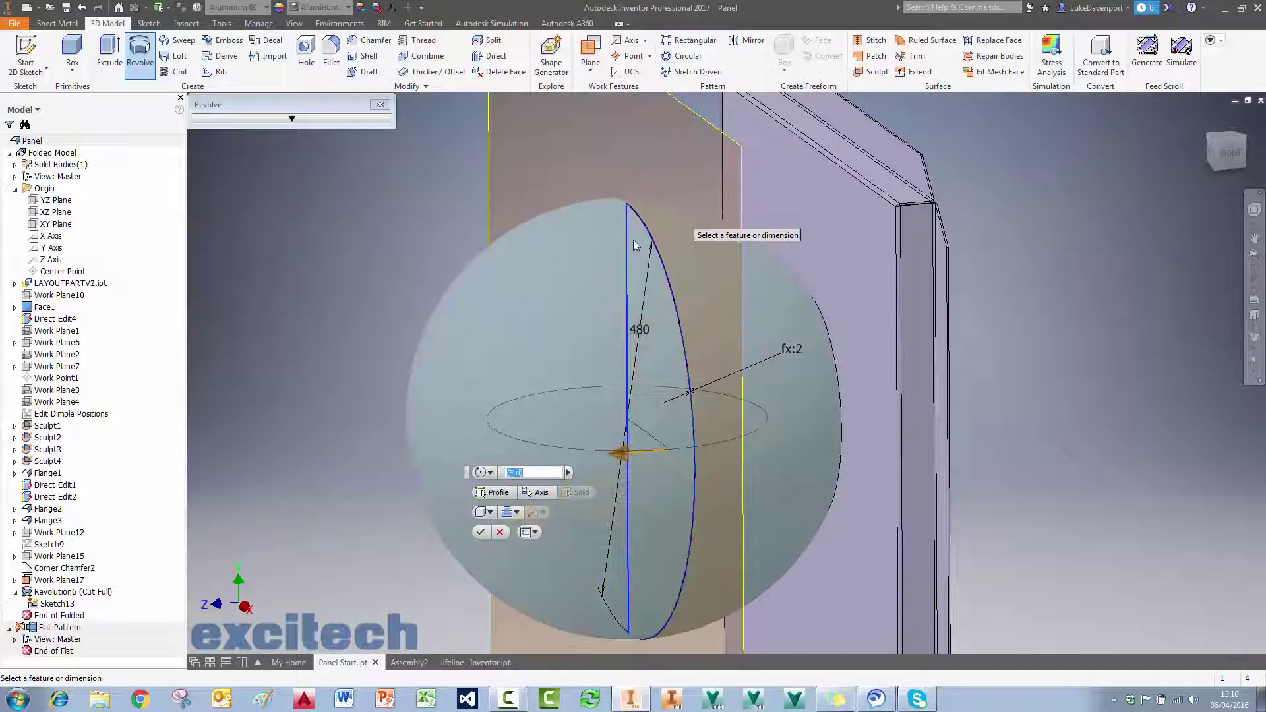
click(481, 533)
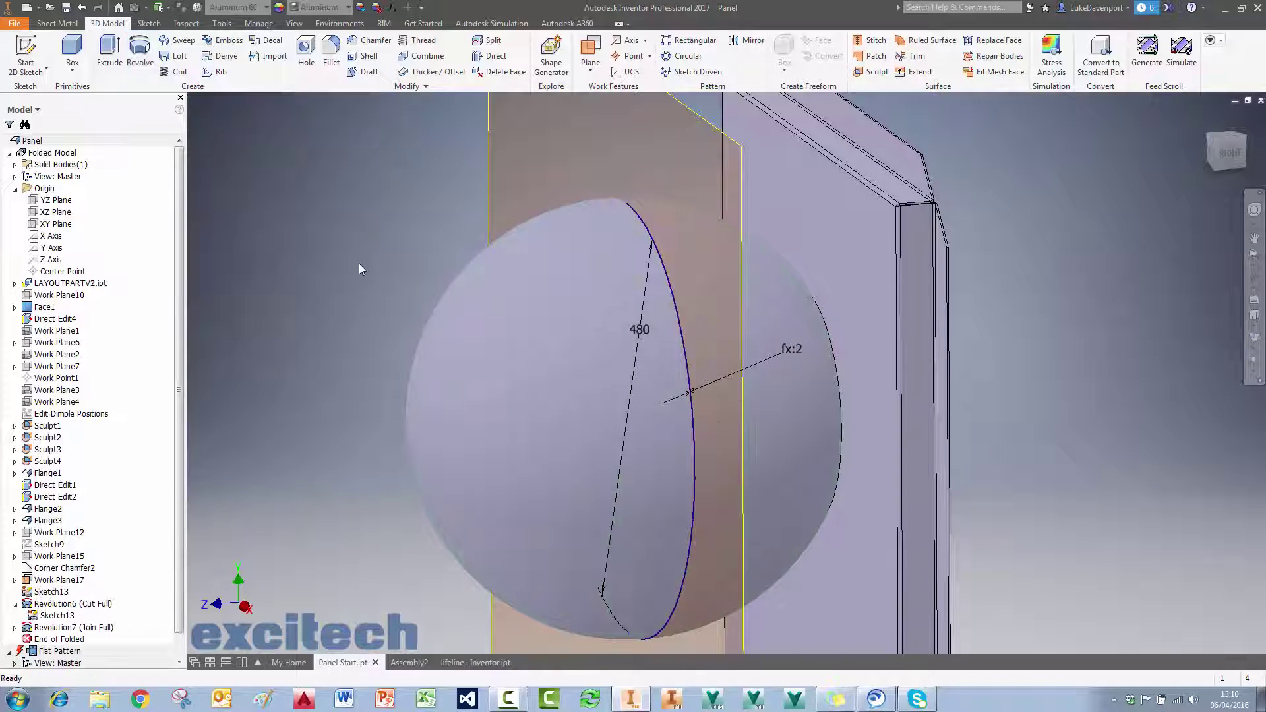
key(F2)
middle_drag(364, 265, 359, 233)
drag(178, 246, 189, 336)
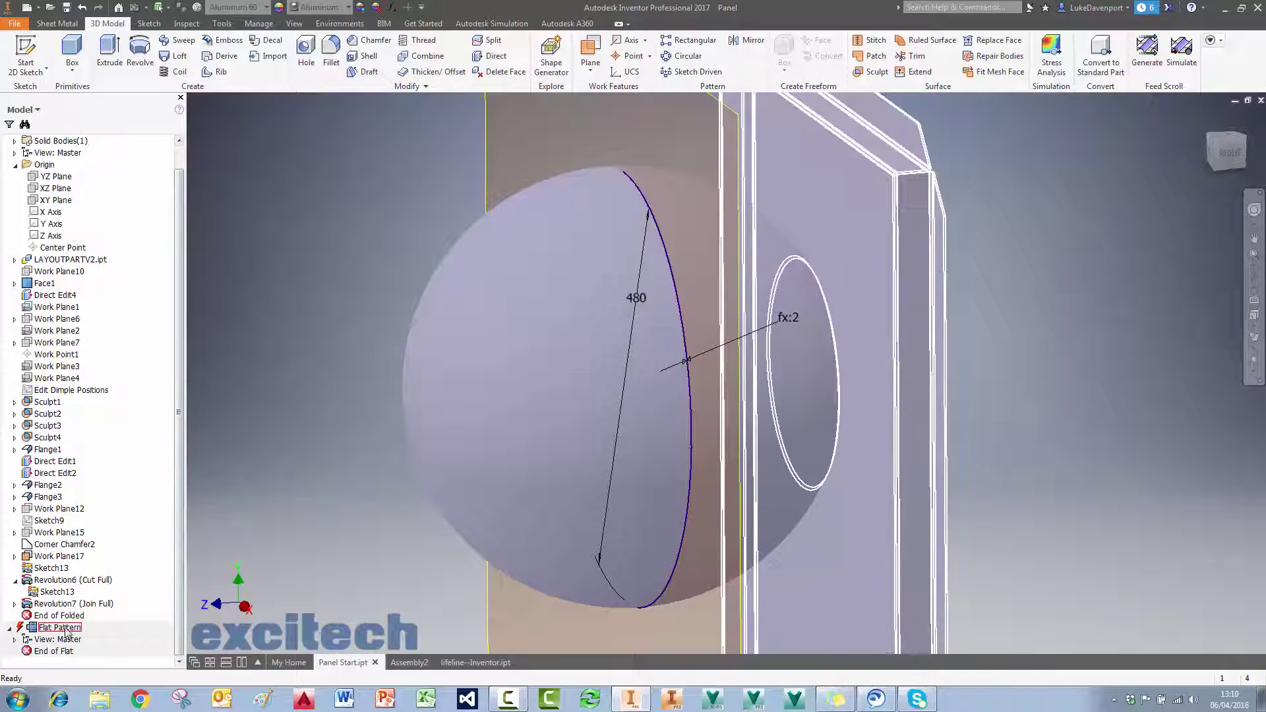
right_click(65, 627)
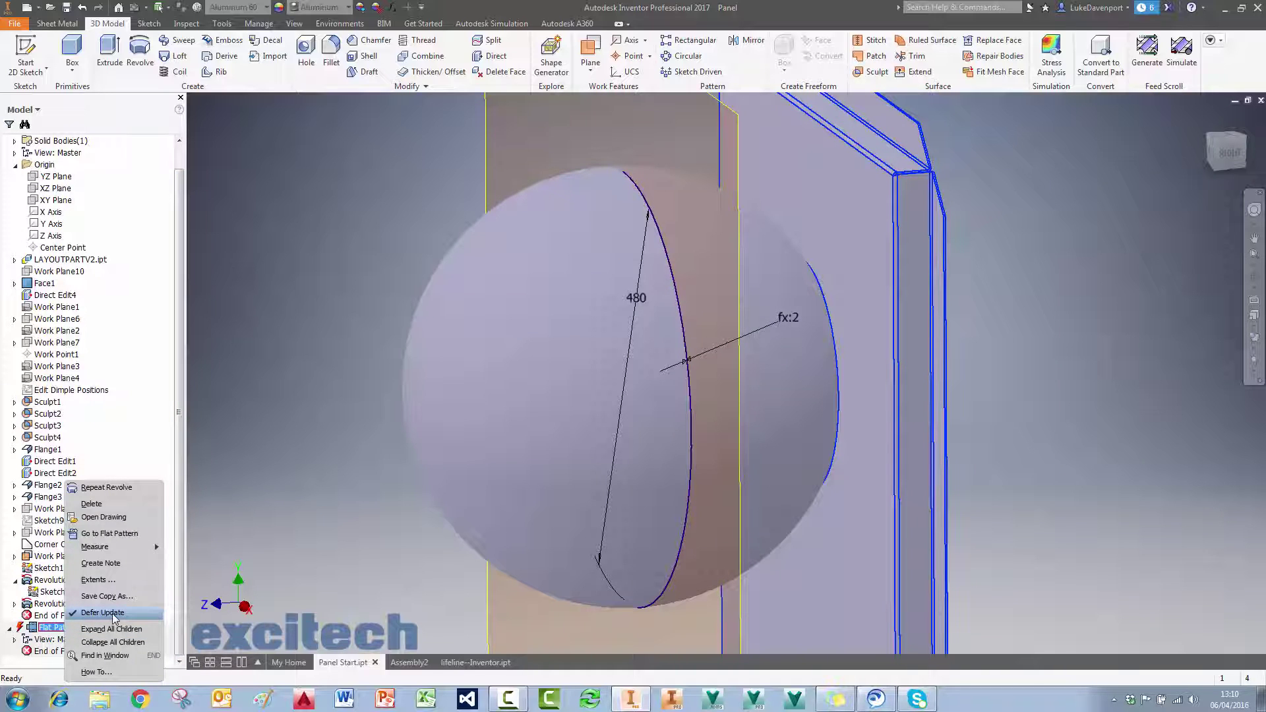
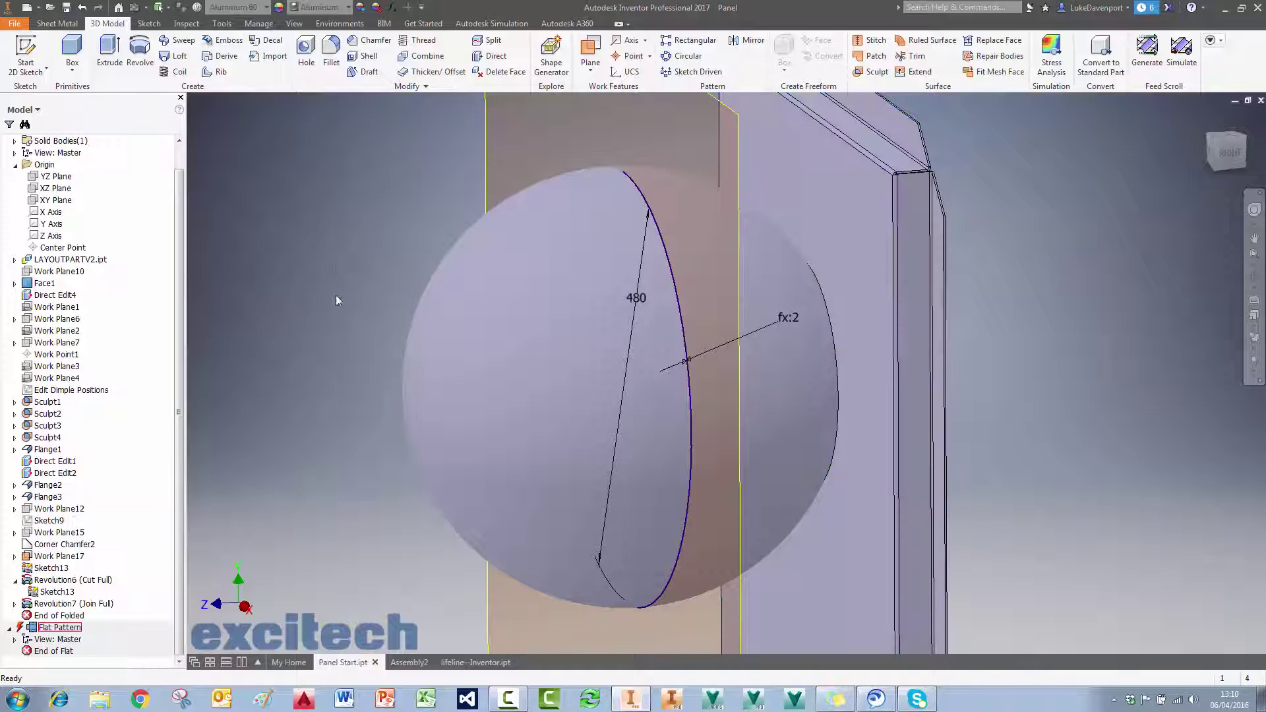
Step: Pan and zoom out to see the revolved sphere and the panel together
mouse_move(404, 291)
middle_down()
mouse_move(367, 290)
mouse_move(385, 298)
middle_up()
scroll(422, 263, down, 2)
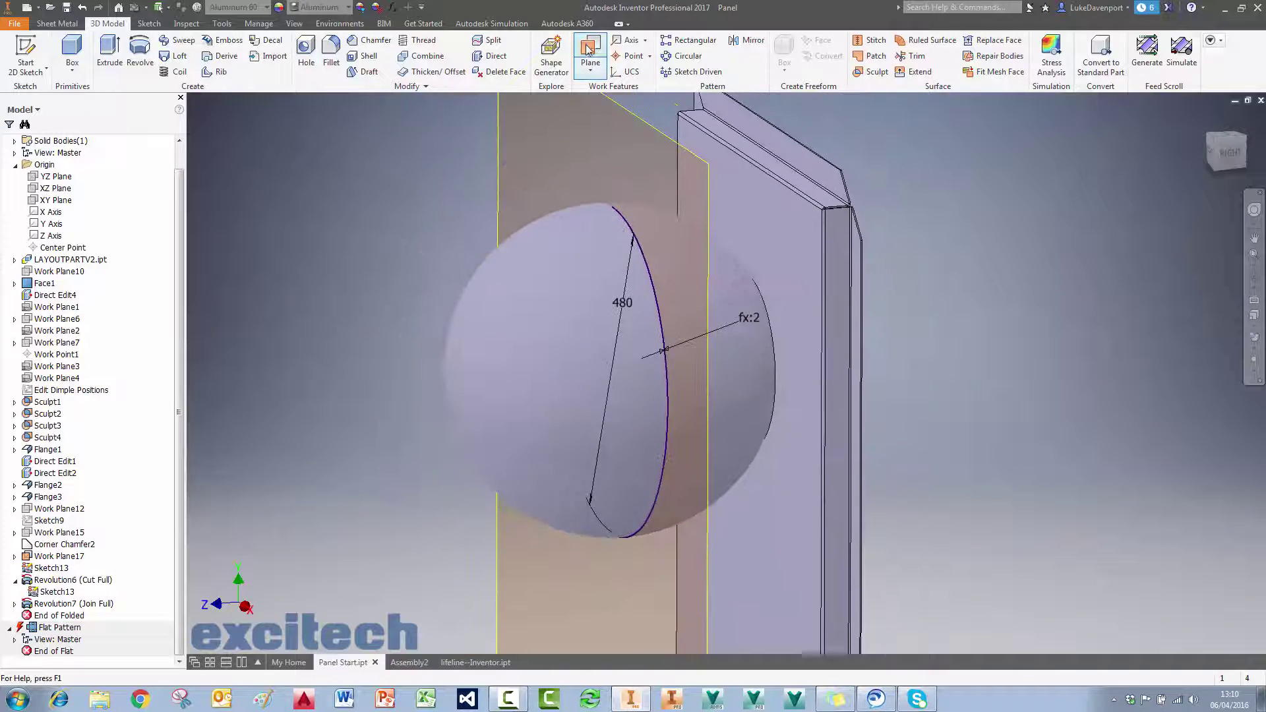
Step: Create a work plane on the panel face at 0 offset
click(590, 49)
click(757, 244)
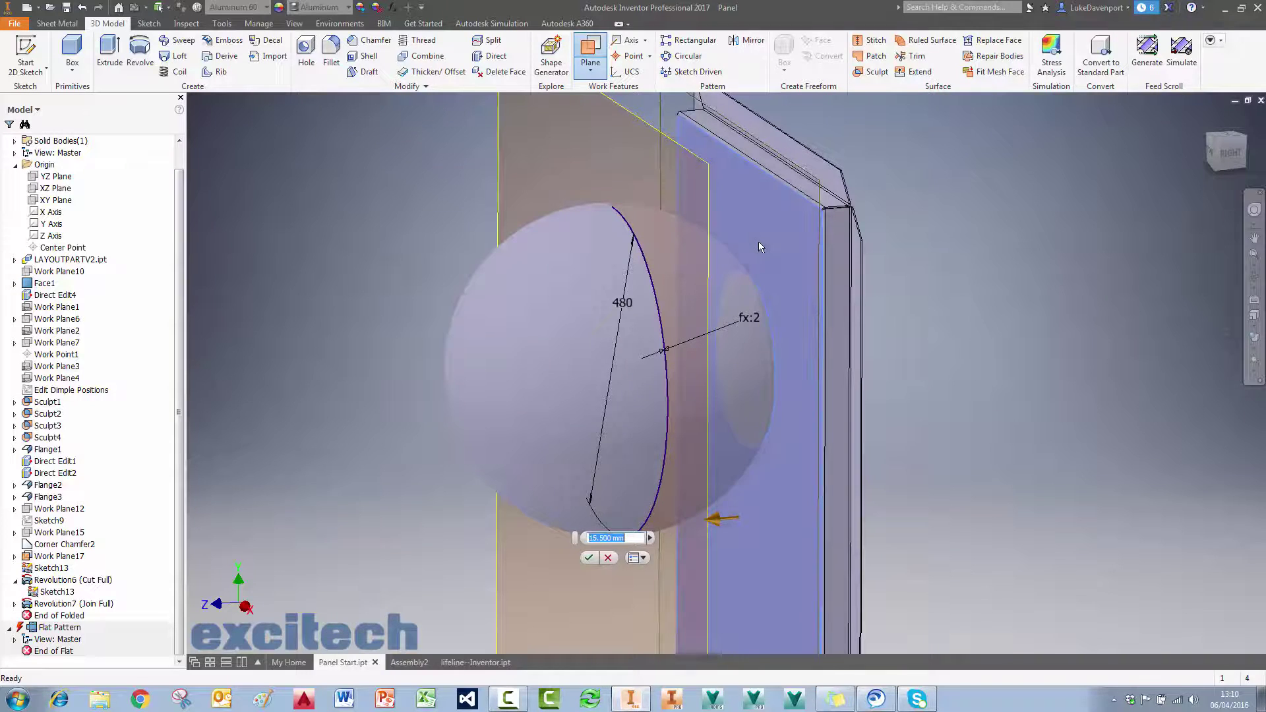
text(0)
key(Return)
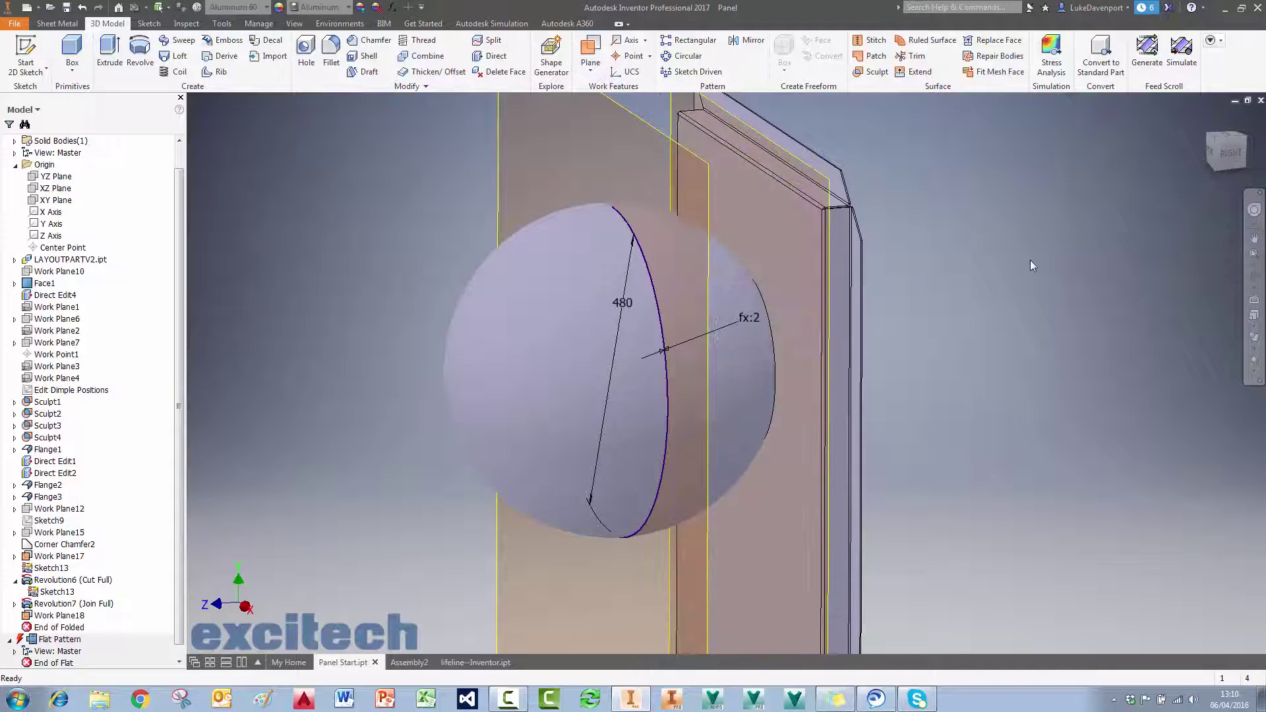
middle_drag(1029, 260, 999, 237)
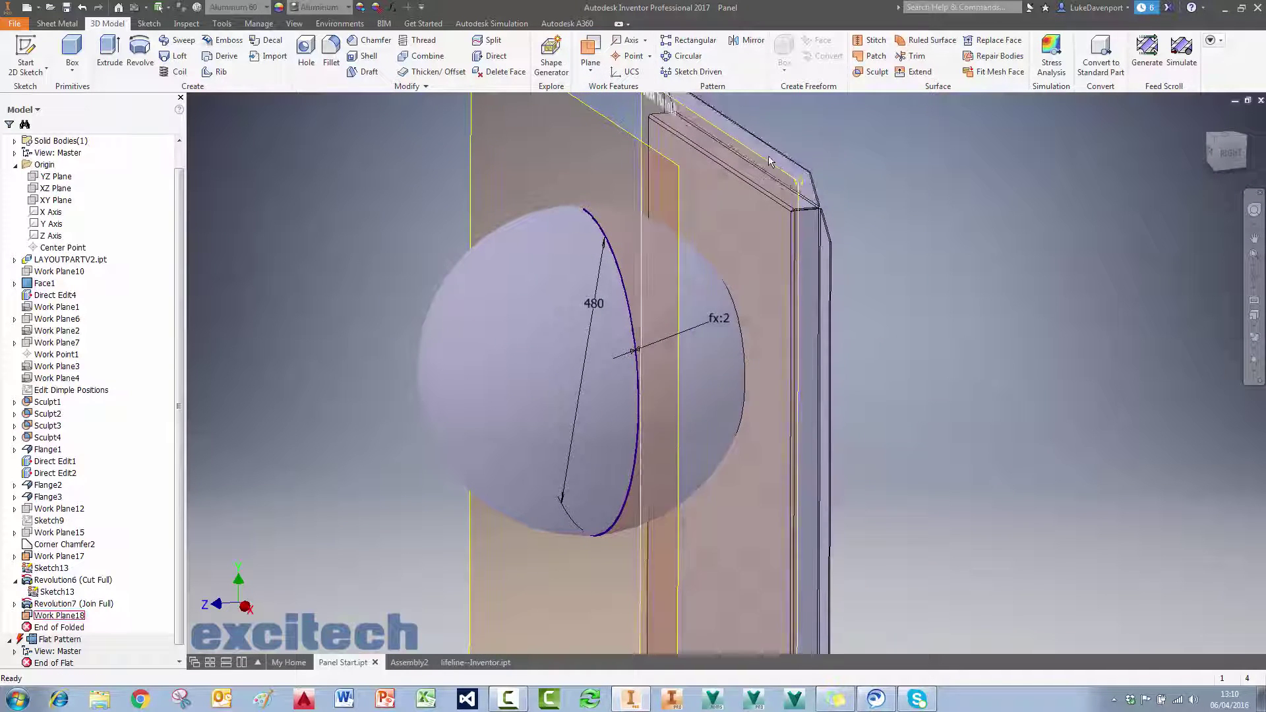
middle_drag(952, 118, 947, 118)
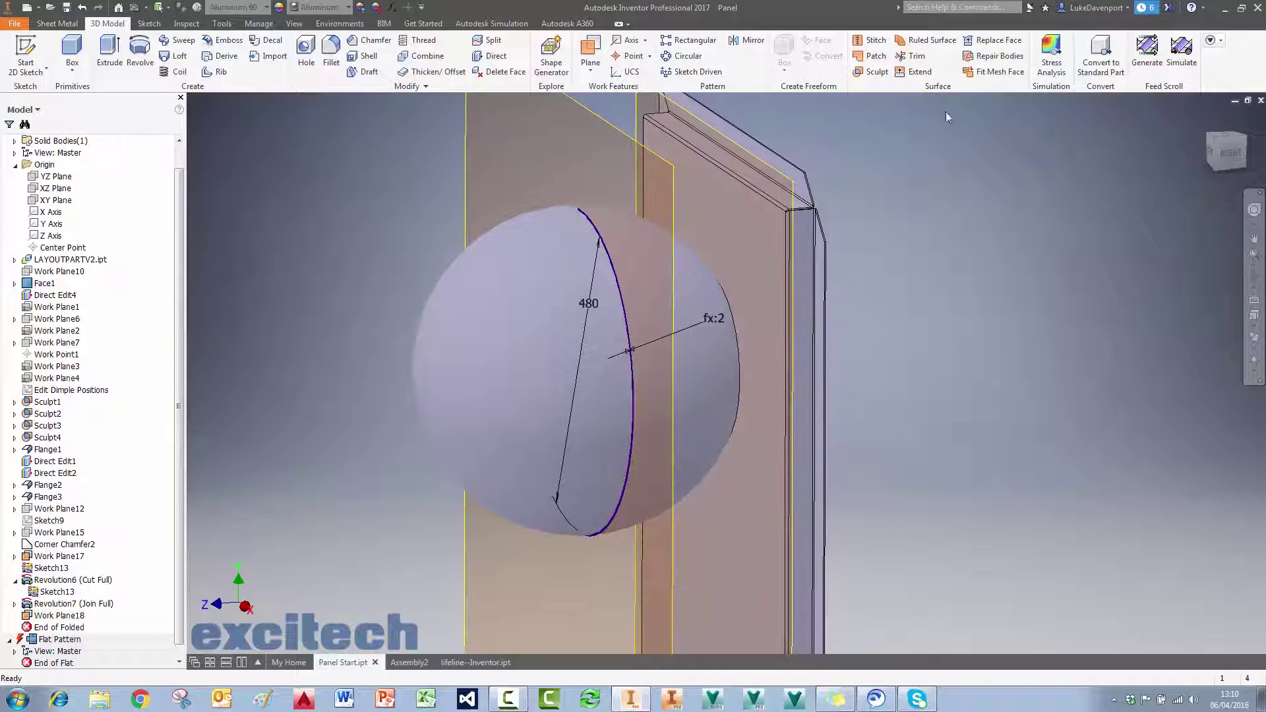
Step: Sculpt with the new face plane set to Remove, cutting the dimple and consuming the sphere
click(873, 71)
scroll(891, 215, down, 1)
middle_drag(858, 231, 842, 300)
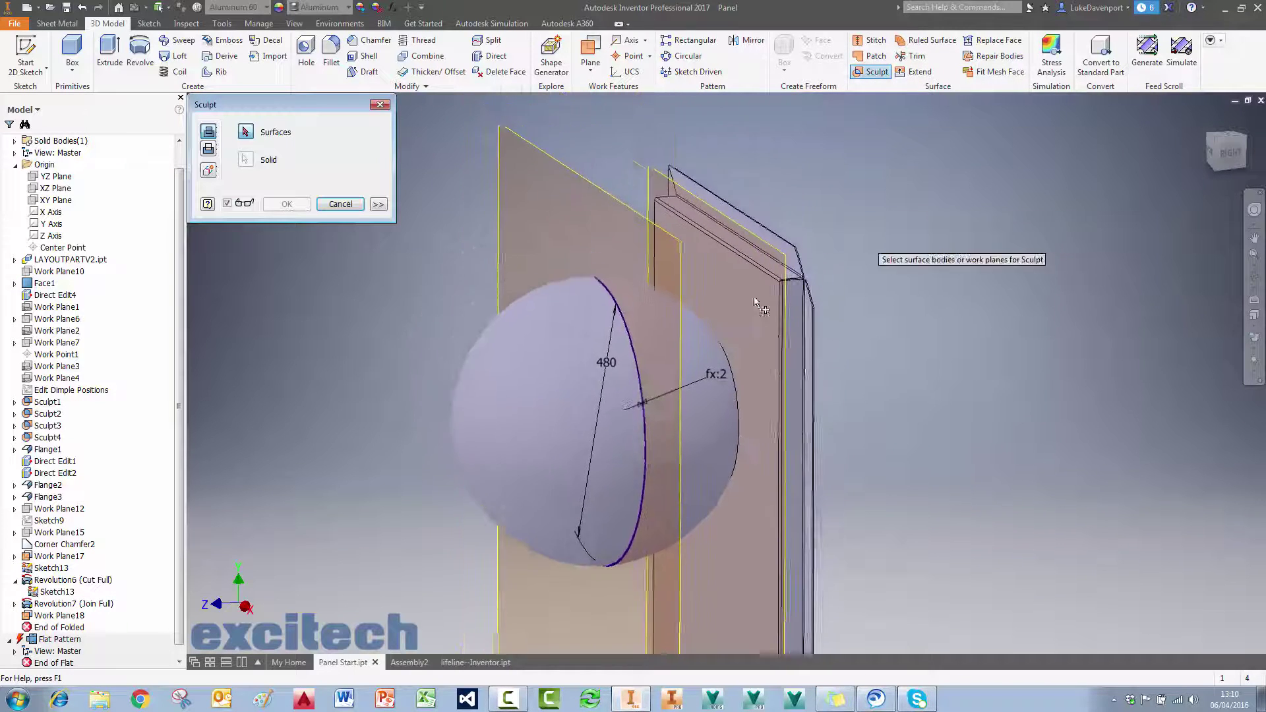
click(656, 181)
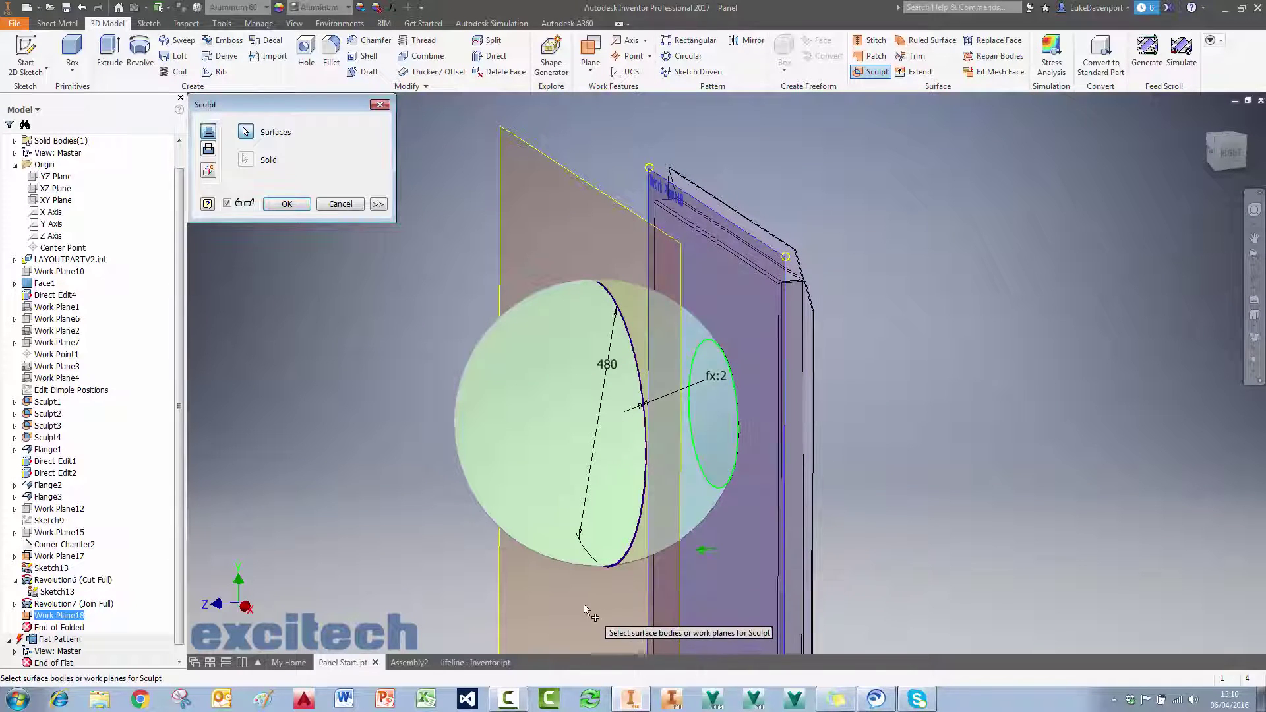
click(208, 150)
click(287, 205)
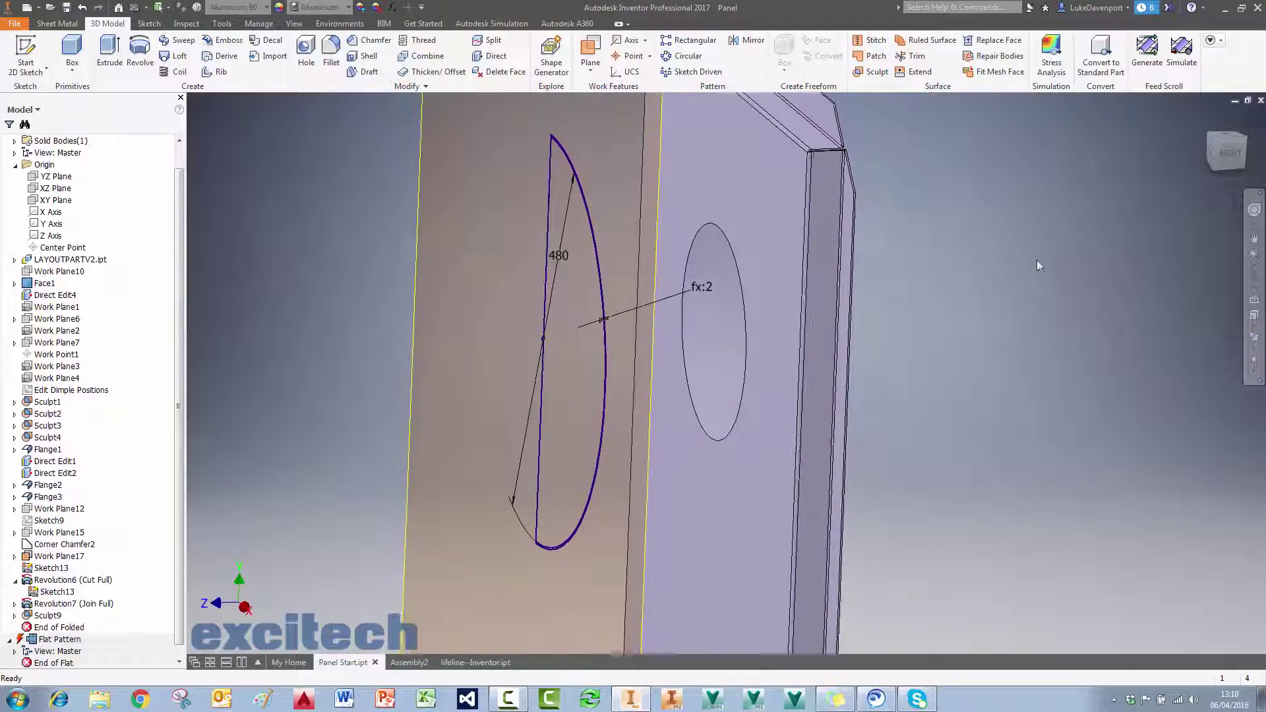
Step: Fillet the dimple's rim edge at 20 mm and its other circular edge at 20 mm + Thickness
click(333, 53)
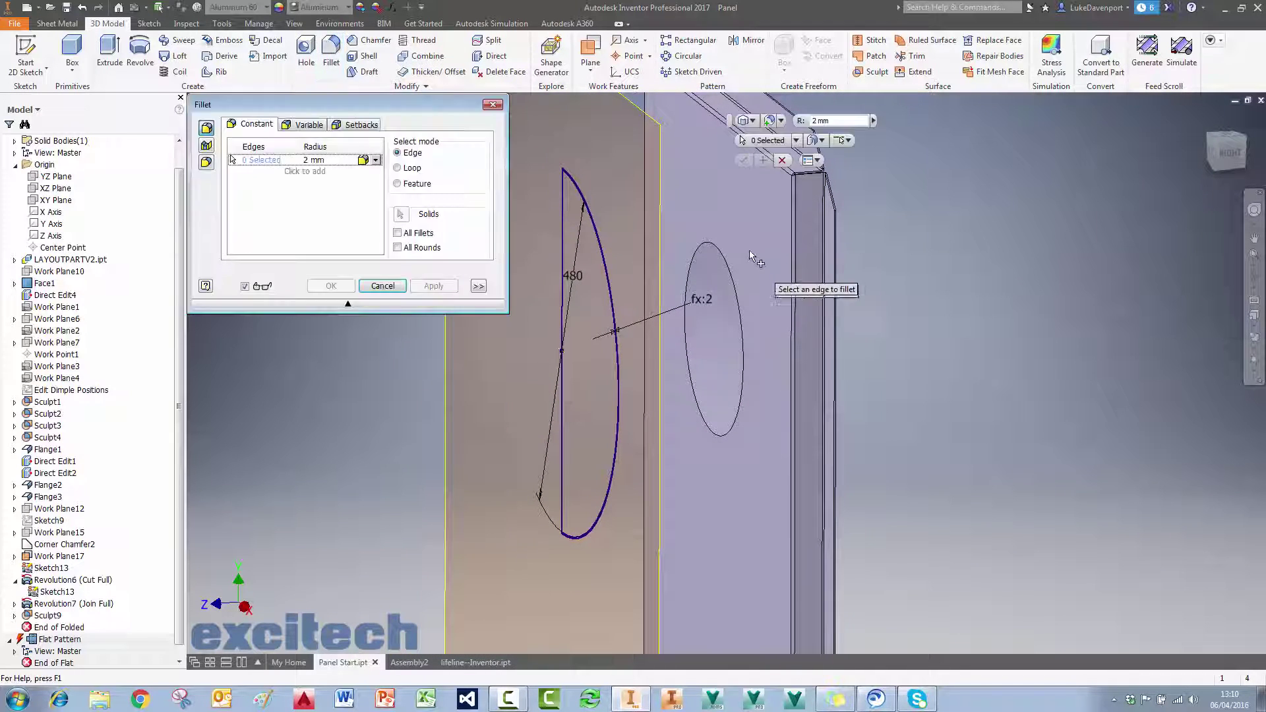
click(717, 433)
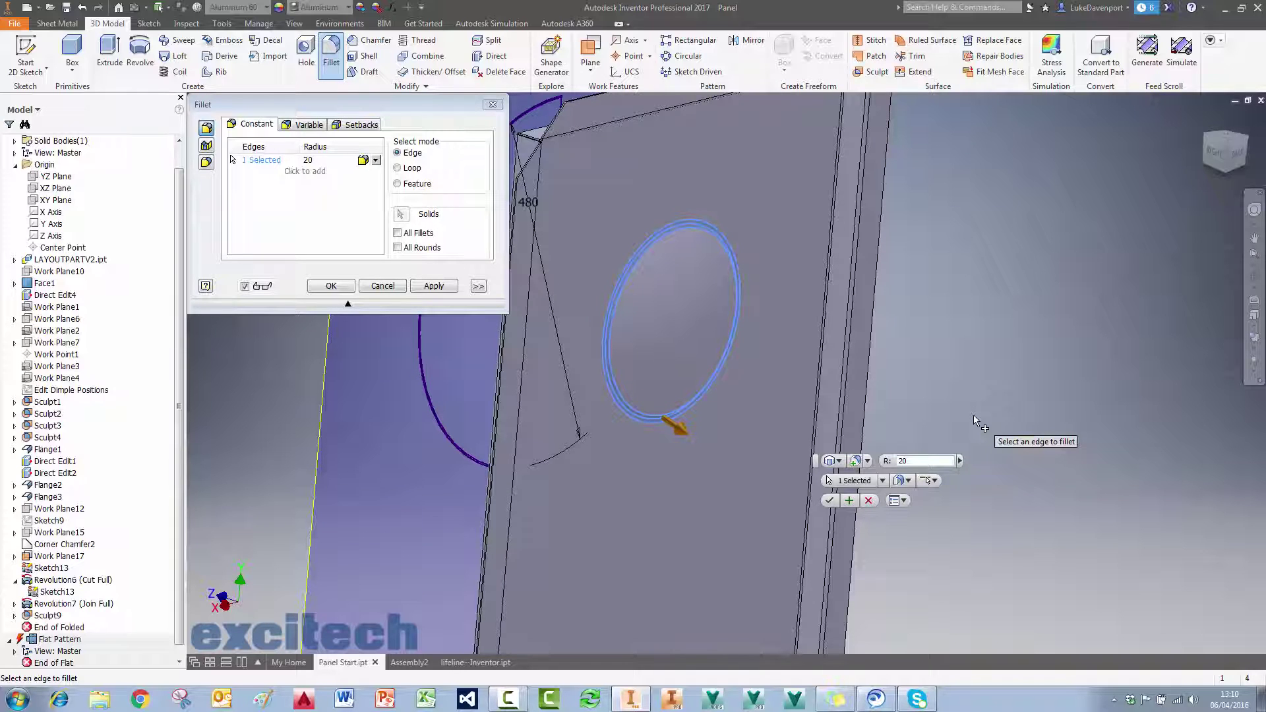
click(850, 501)
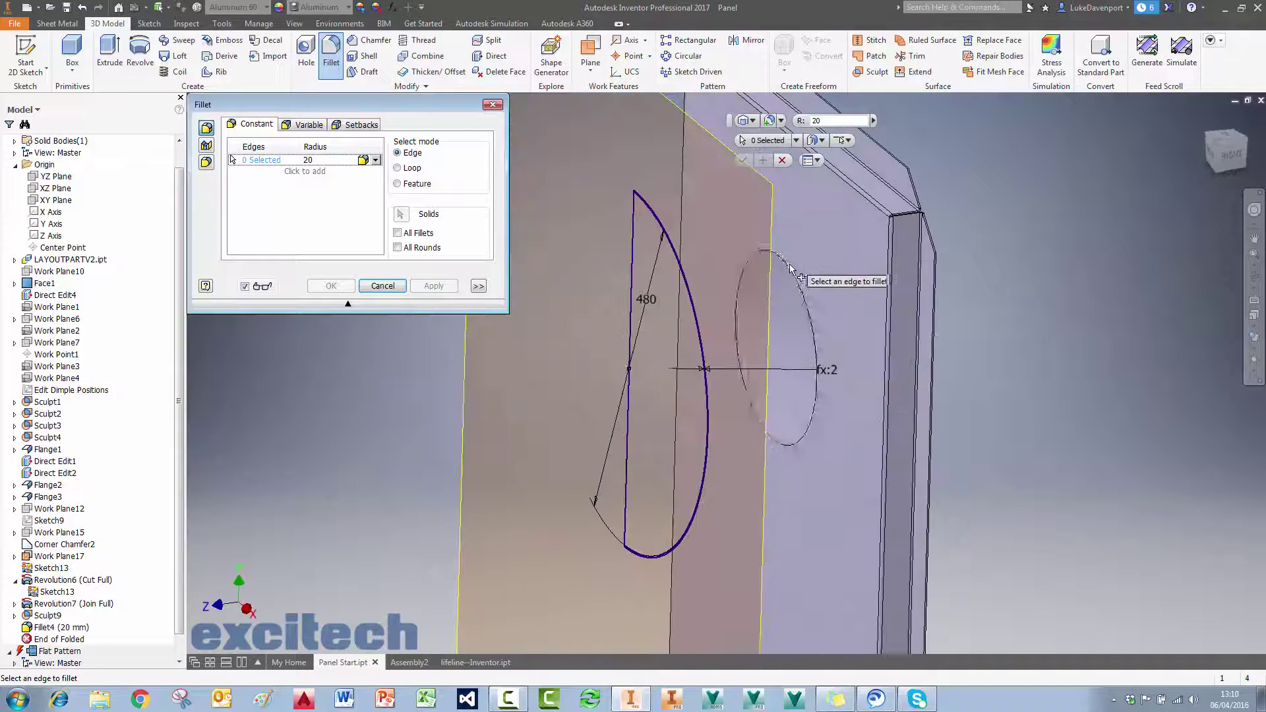
click(763, 255)
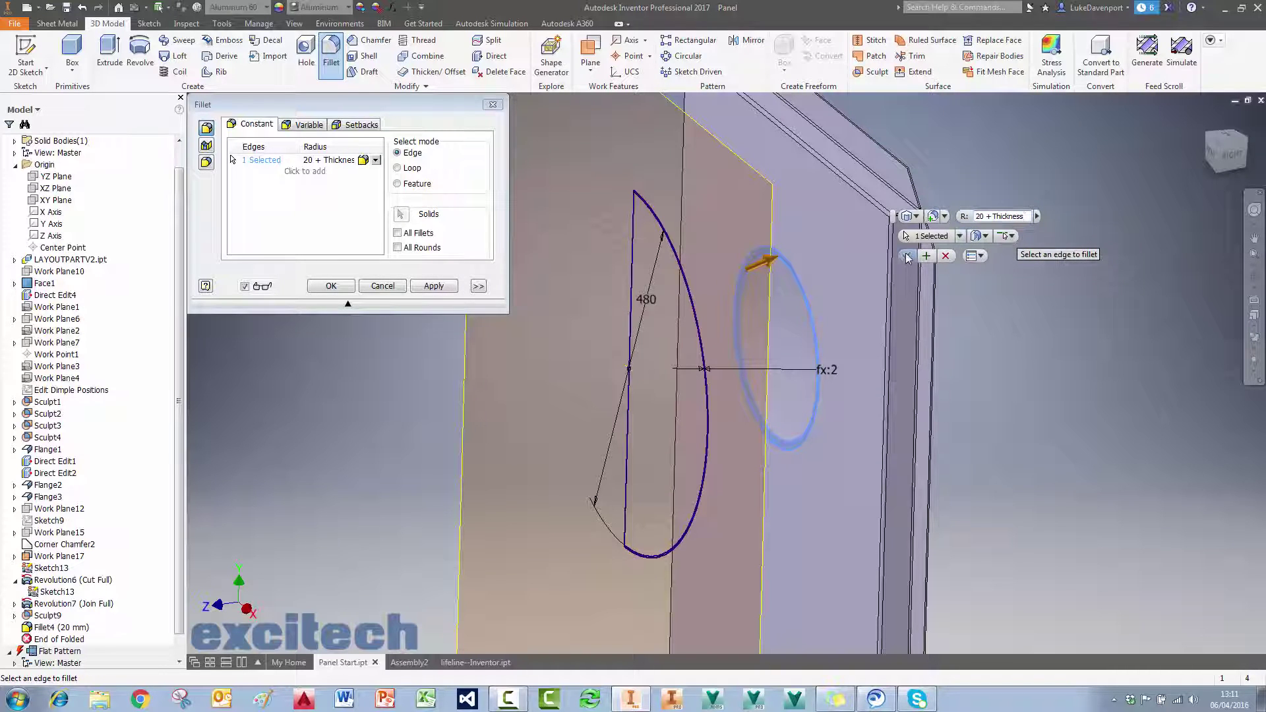
click(907, 256)
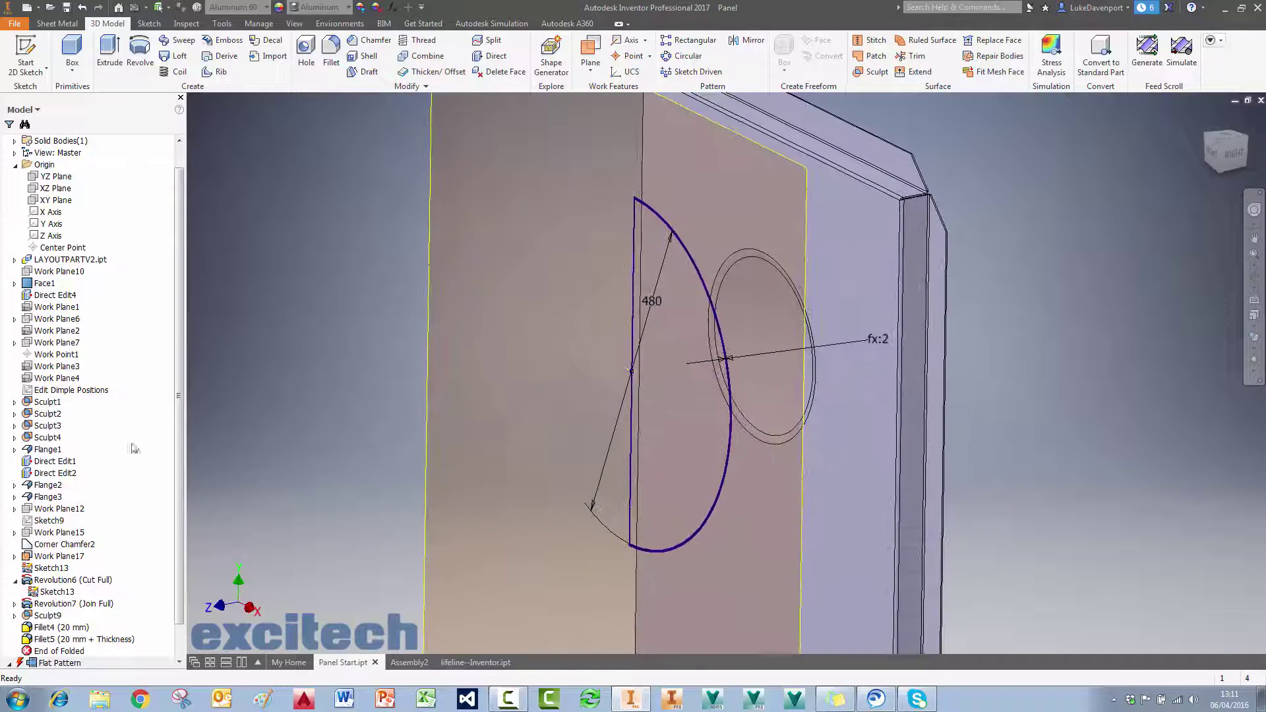
scroll(132, 527, down, 1)
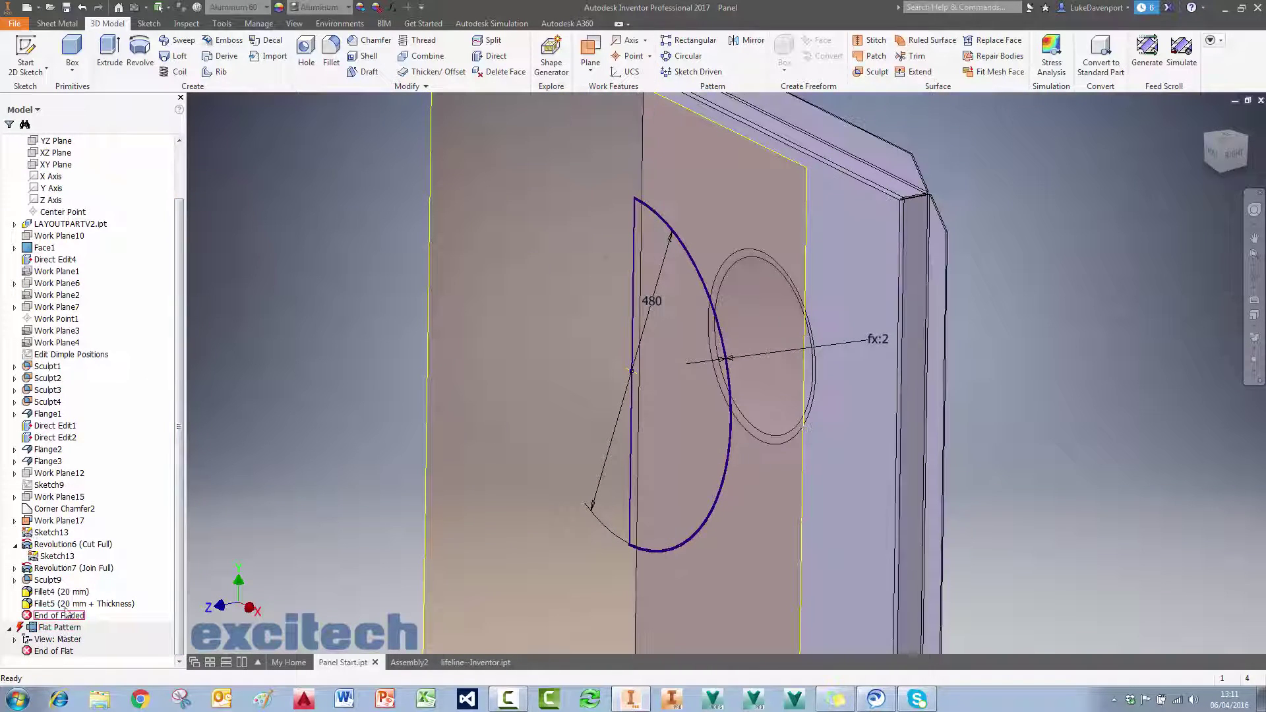
Step: Hide Sketch13 and Work Plane17, then return to the home view
right_click(57, 557)
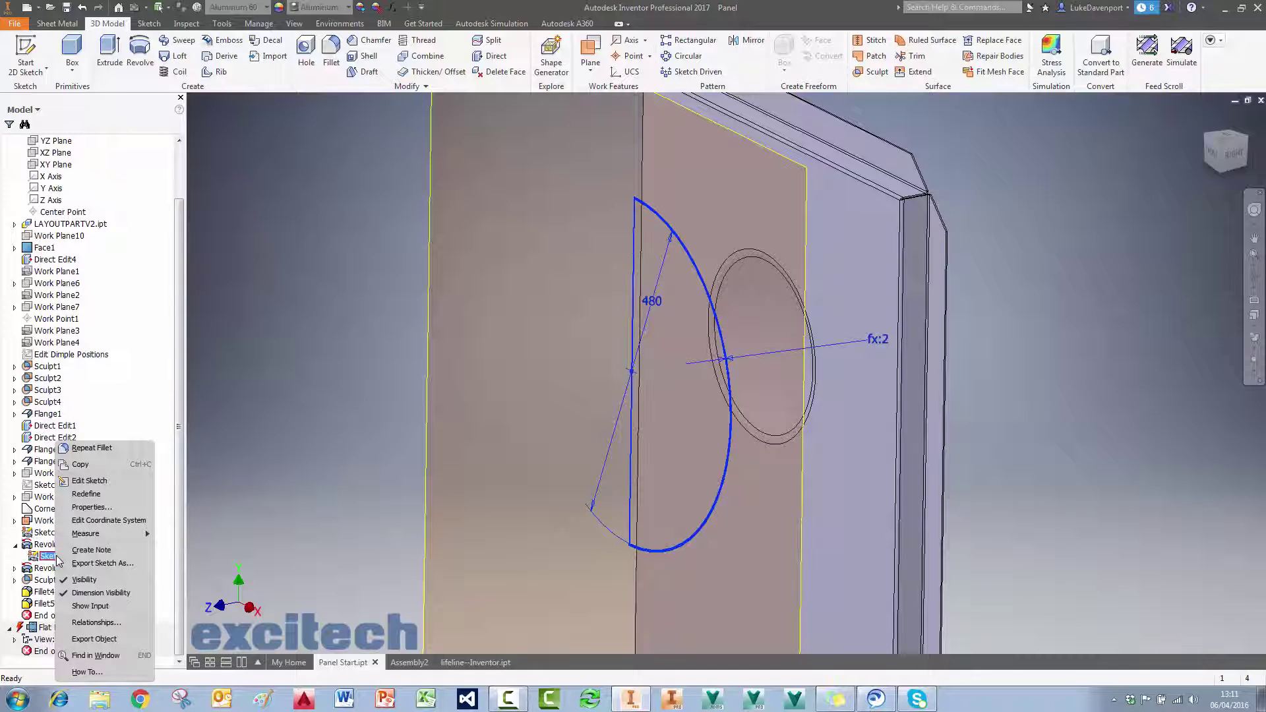
click(84, 579)
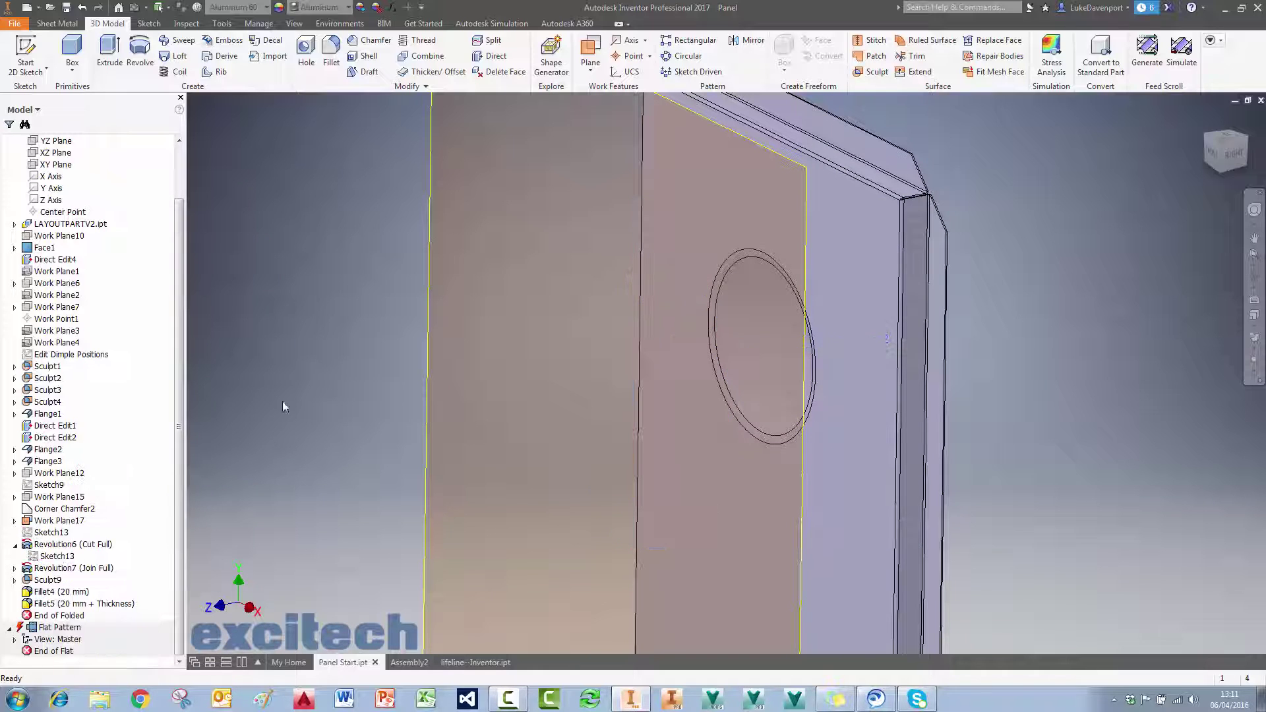
click(427, 277)
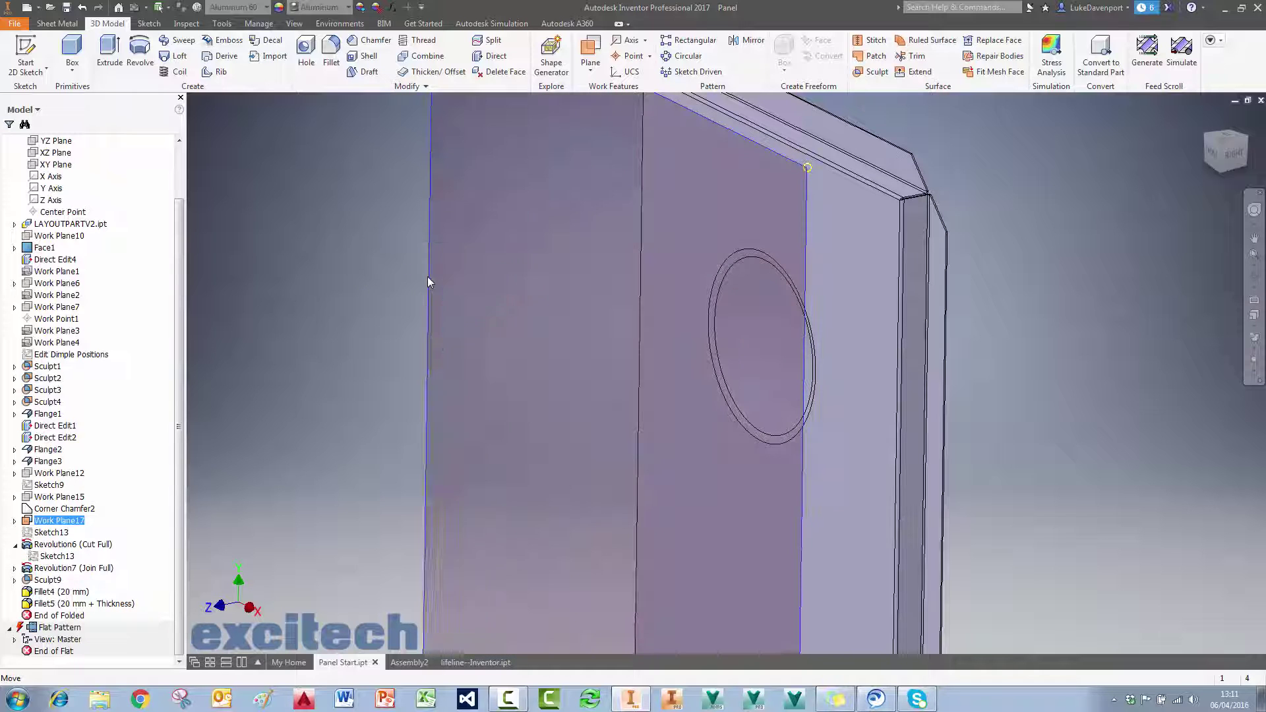
scroll(409, 303, down, 2)
key(F6)
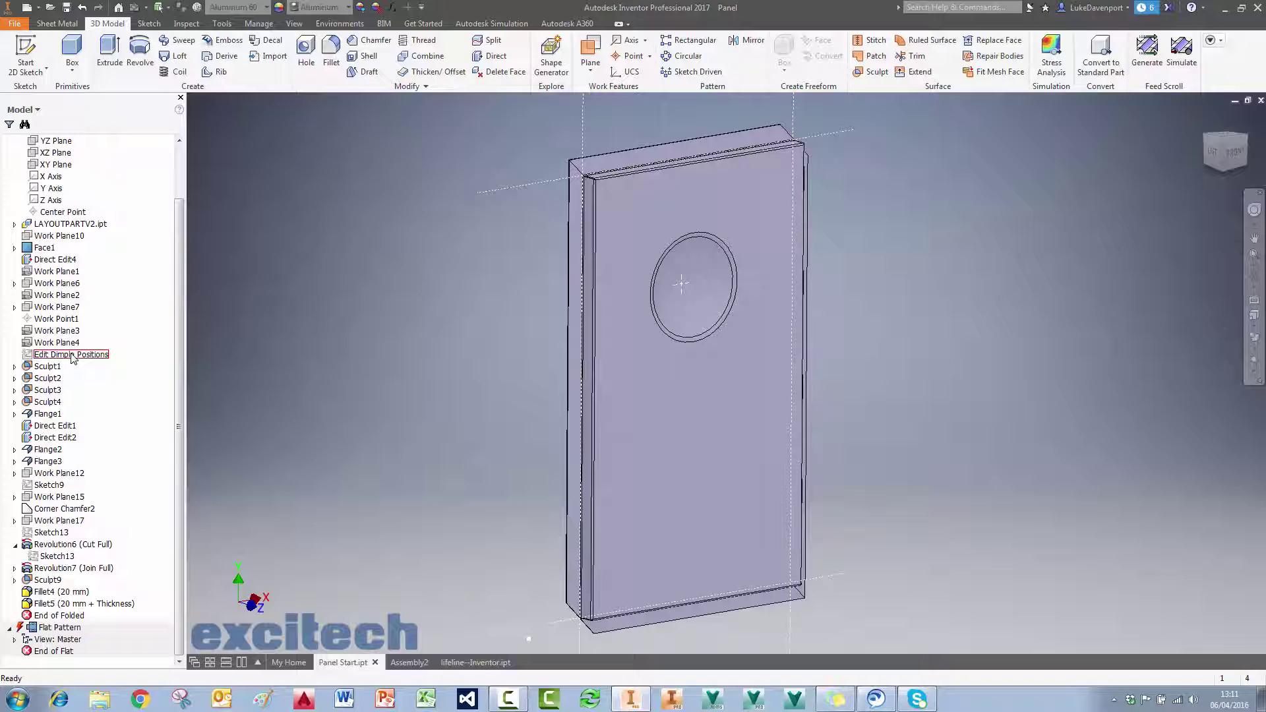
Step: Edit the Edit Dimple Positions sketch with sliced graphics, add dimple points, and finish it
click(71, 355)
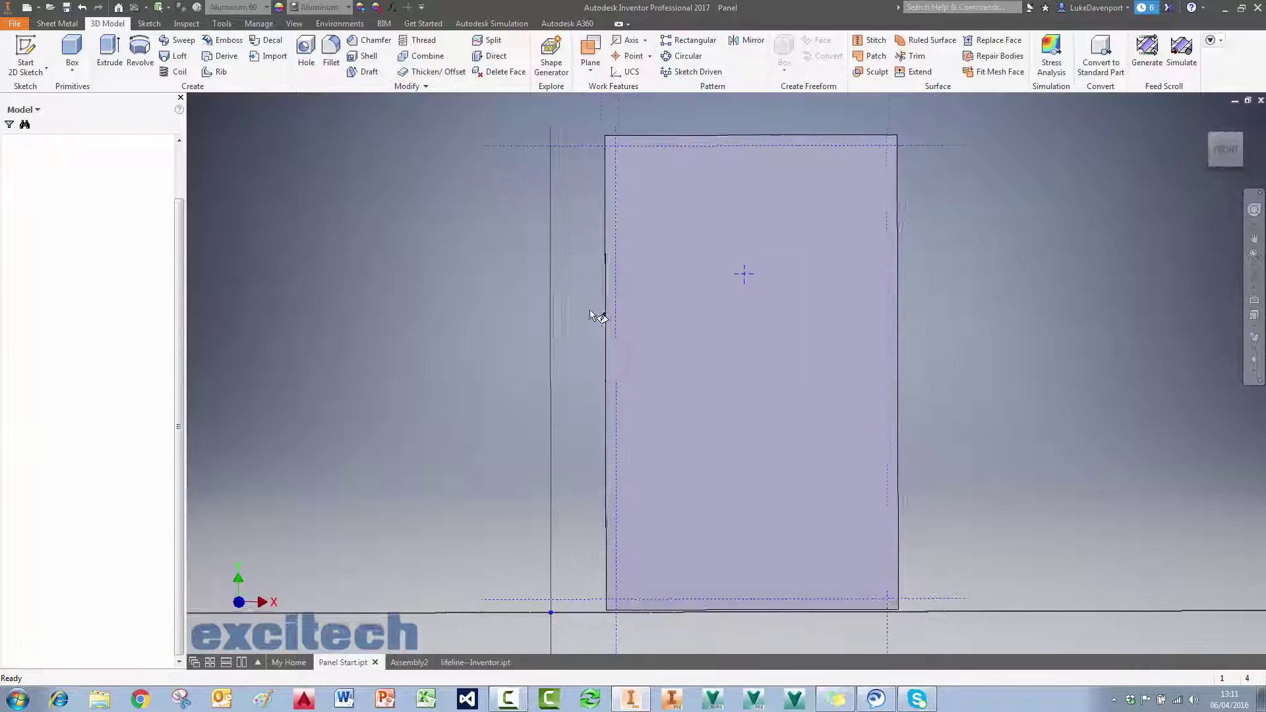
middle_drag(535, 254, 509, 259)
key(F7)
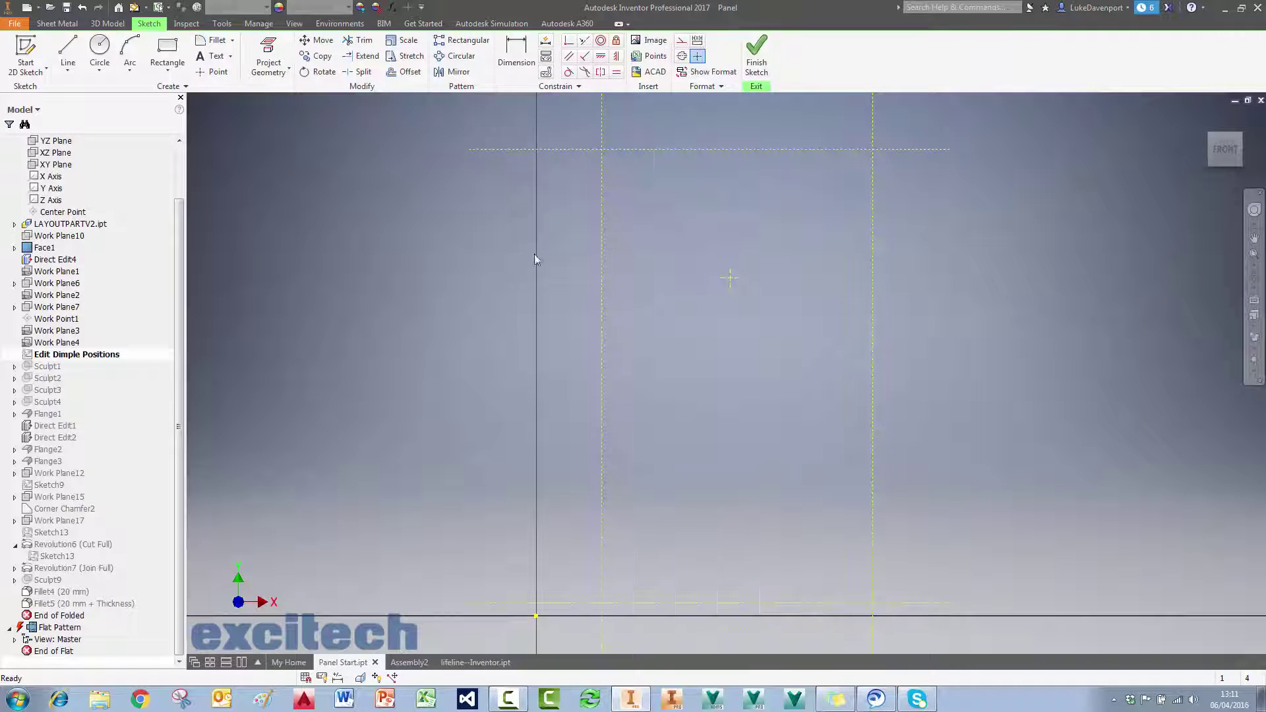
drag(802, 429, 747, 429)
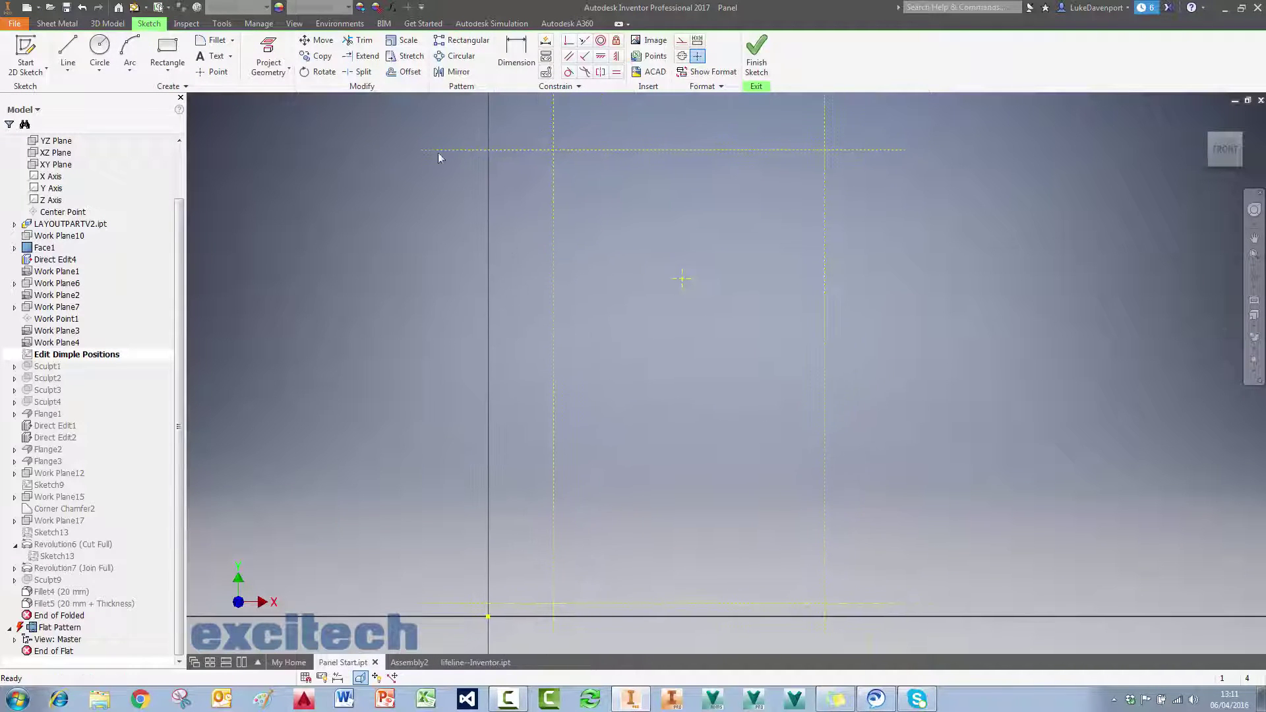
click(213, 71)
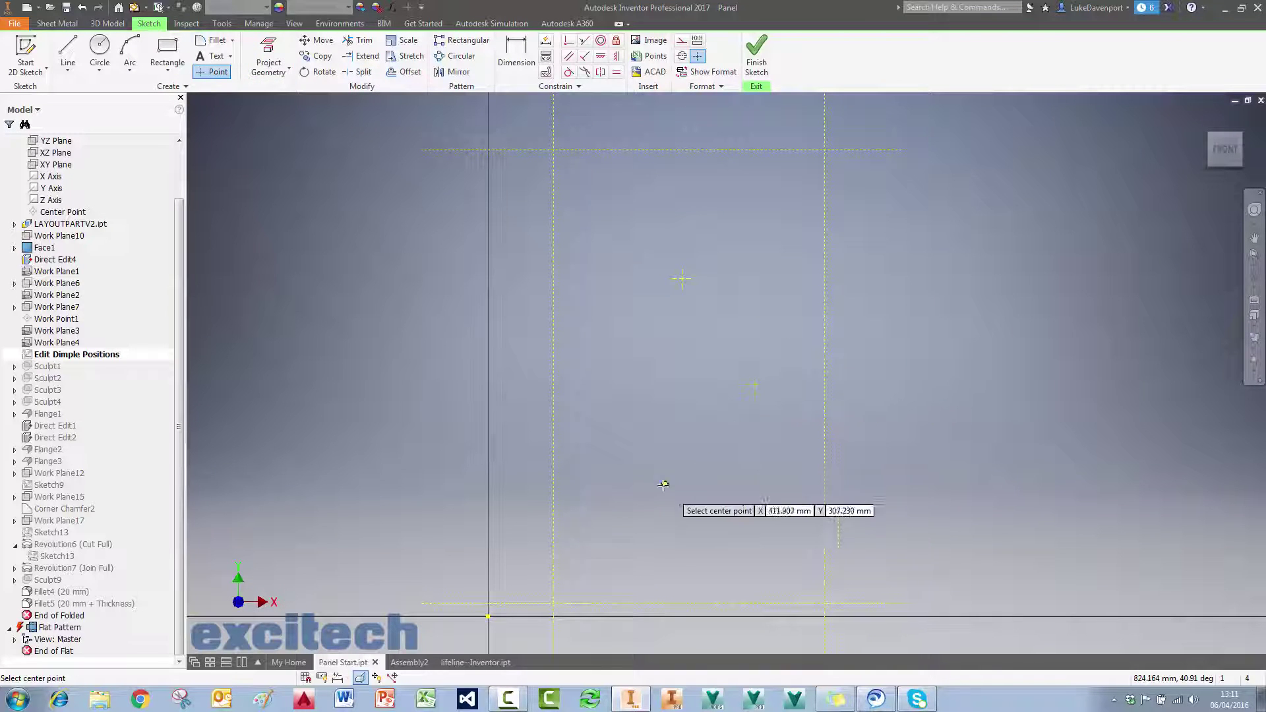
click(641, 480)
key(Escape)
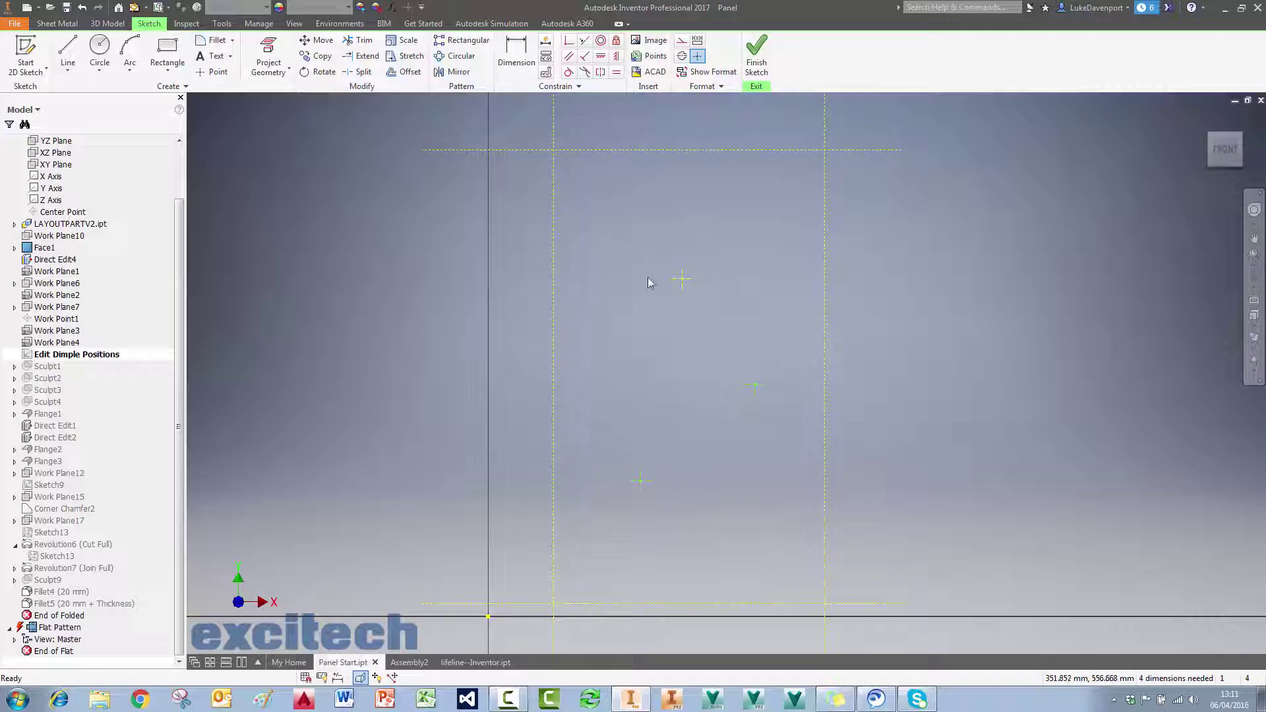
click(755, 55)
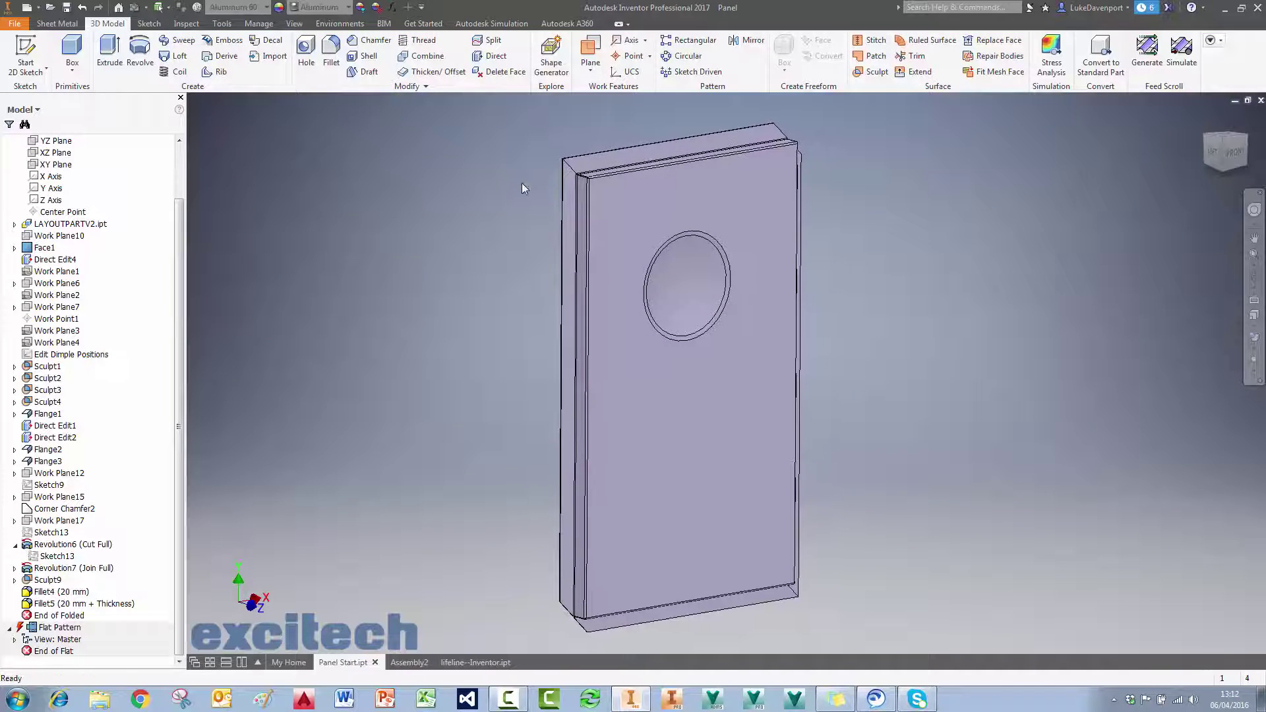
Step: Start a Sketch Driven Pattern of the dimple cut on the Edit Dimple Positions sketch points
click(696, 72)
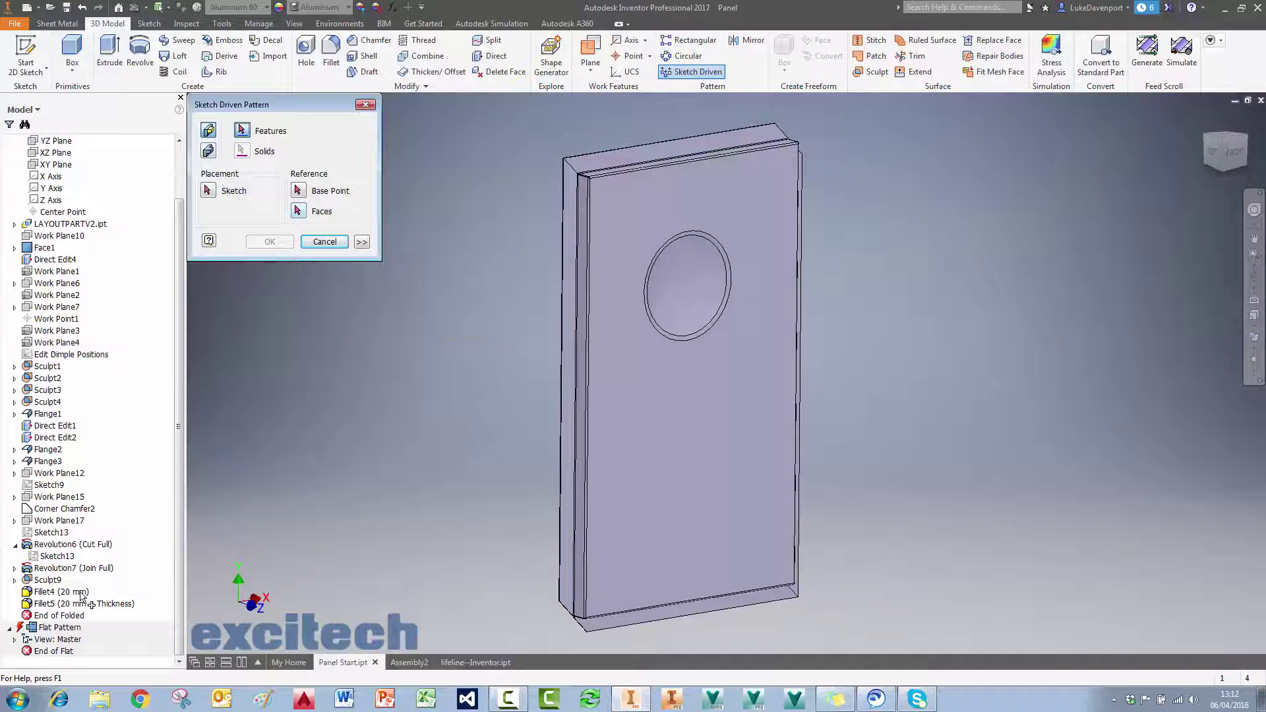
click(64, 544)
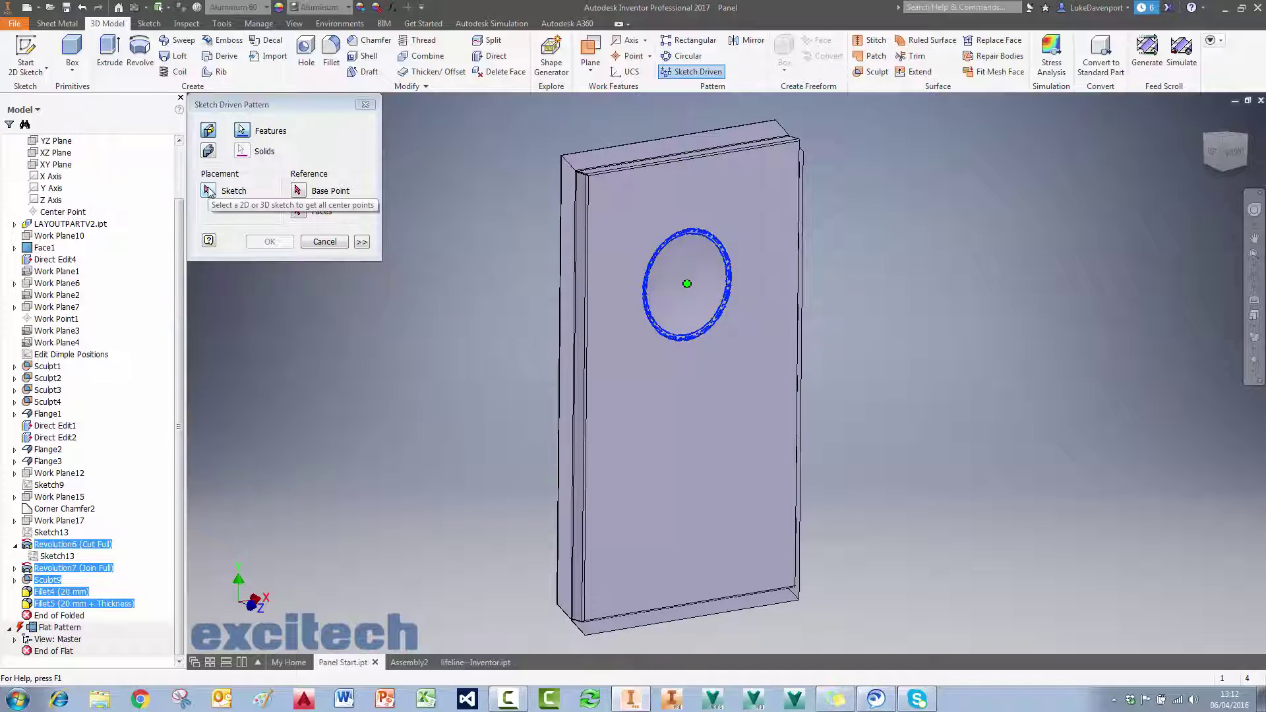
click(210, 191)
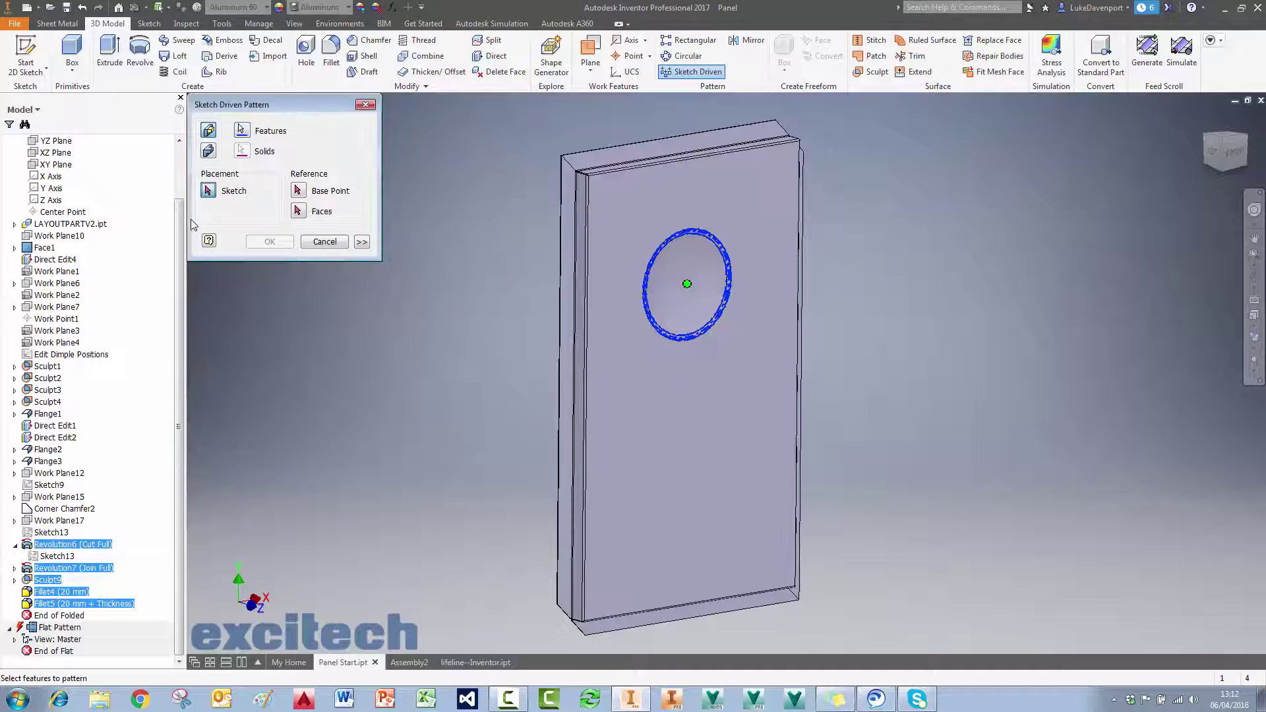
click(82, 356)
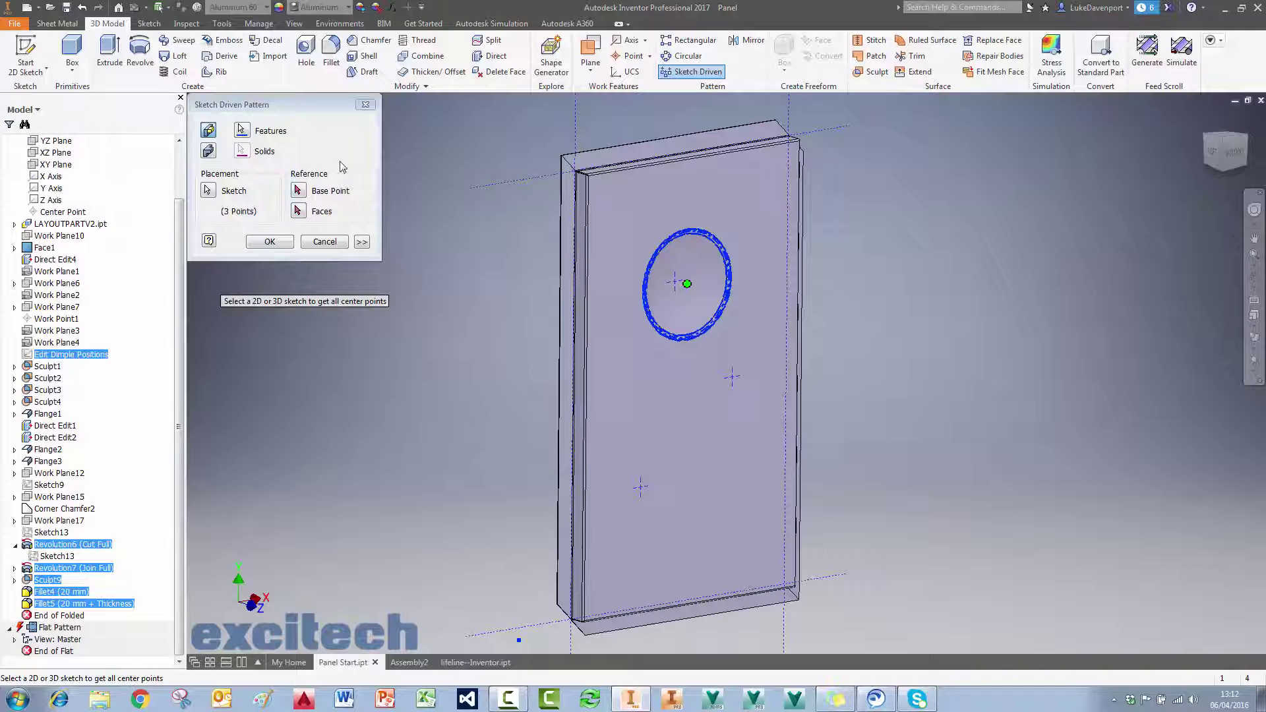
click(299, 192)
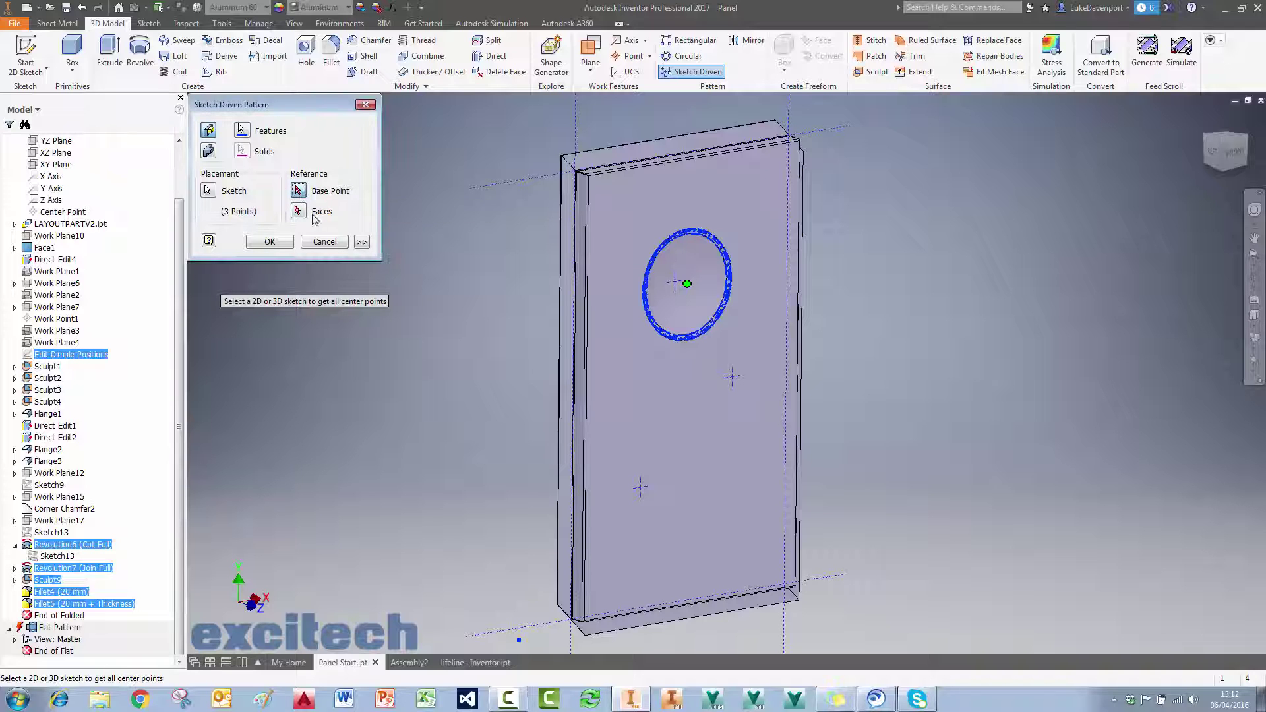
Step: Orbit to inspect the previewed dimple copies, then cancel the pattern
shift+middle_drag(834, 360, 880, 373)
scroll(725, 268, down, 2)
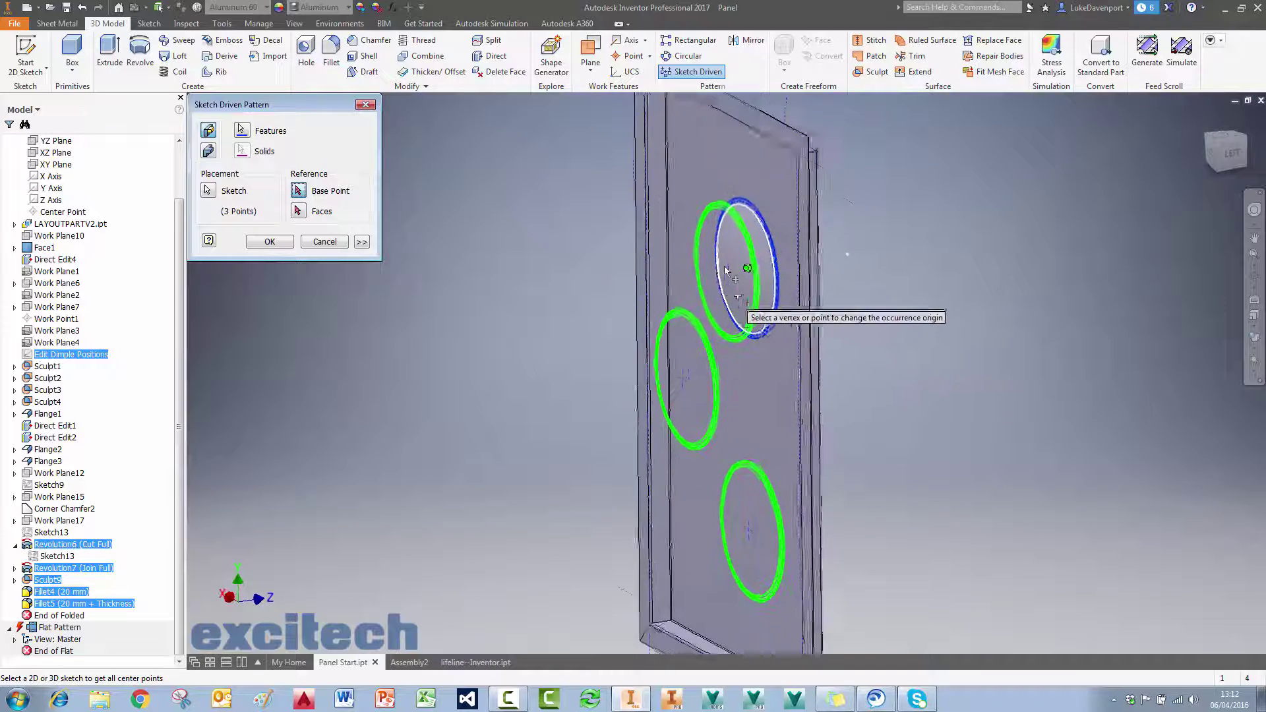
shift+middle_drag(725, 270, 728, 242)
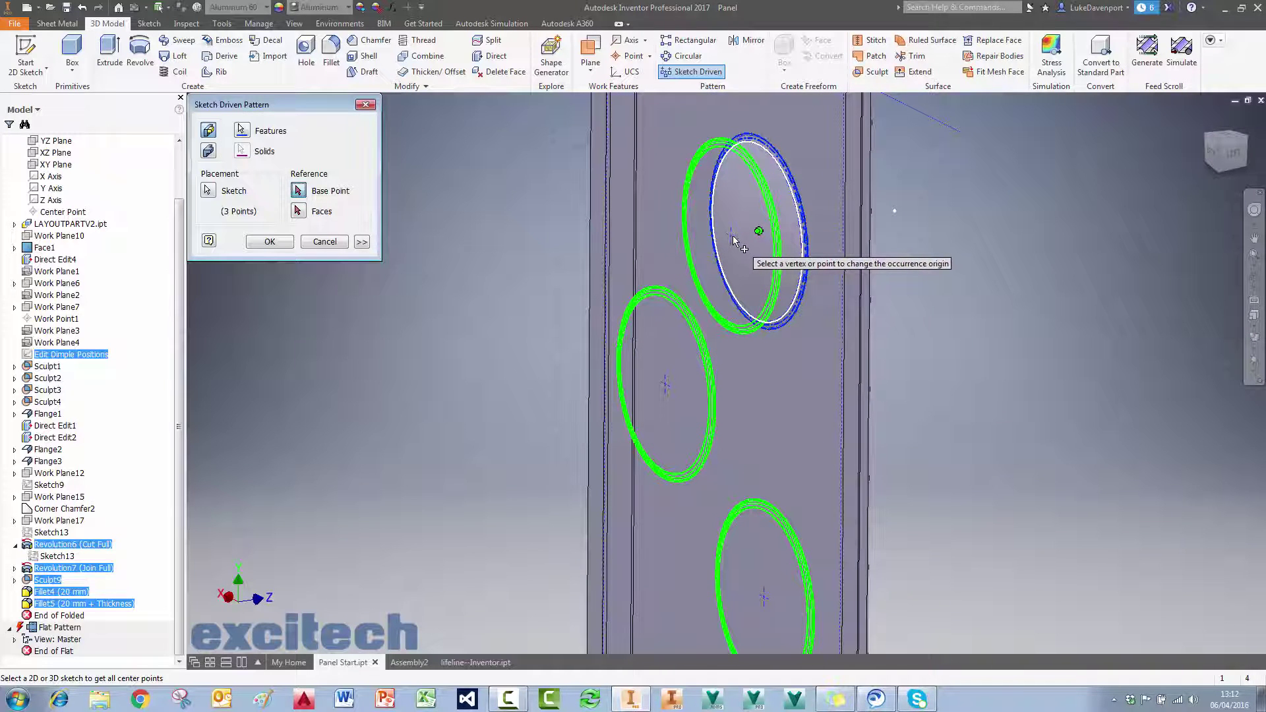
shift+middle_drag(464, 237, 730, 221)
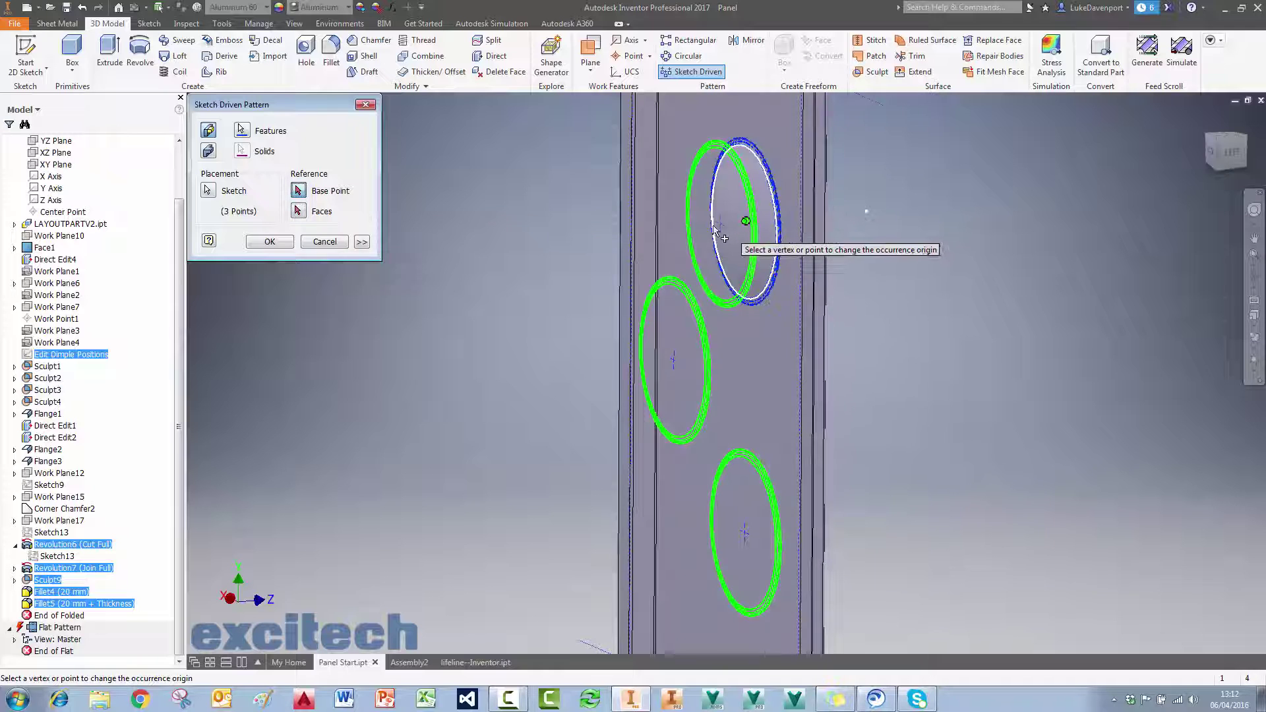
key(Escape)
Step: Hide the Edit Dimple Positions sketch and return to the home view
right_click(85, 354)
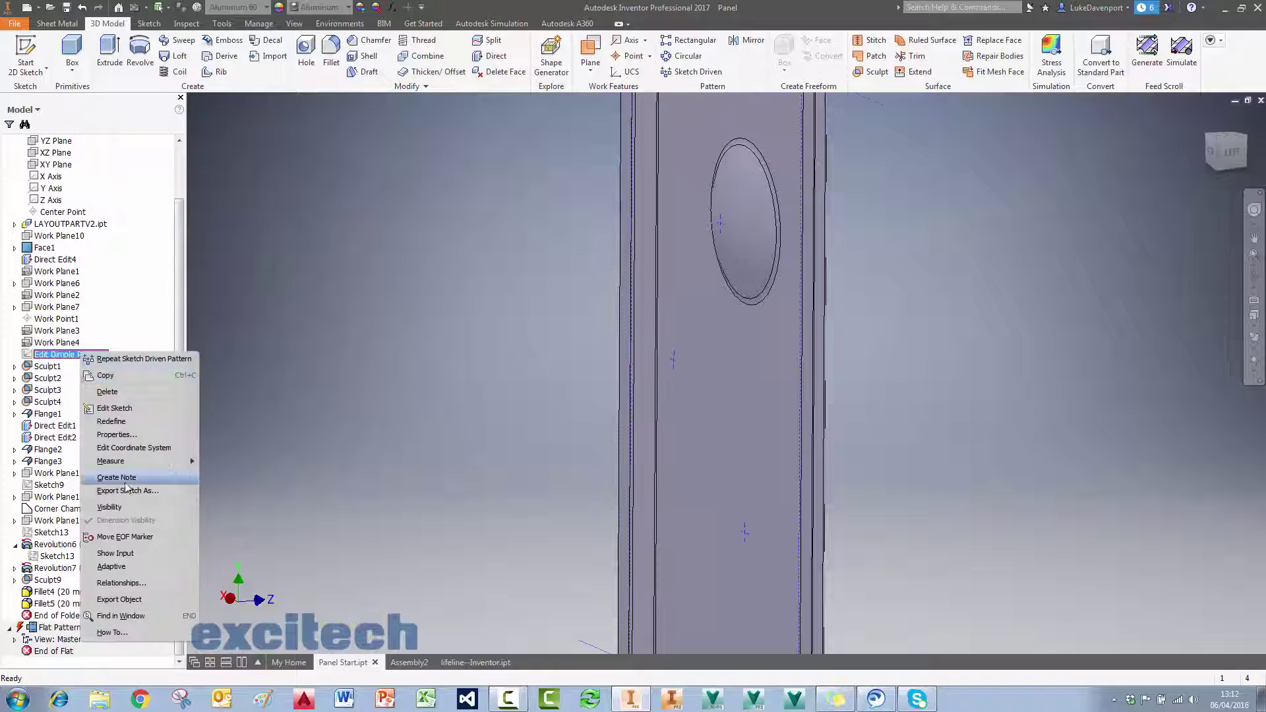
click(122, 508)
key(F6)
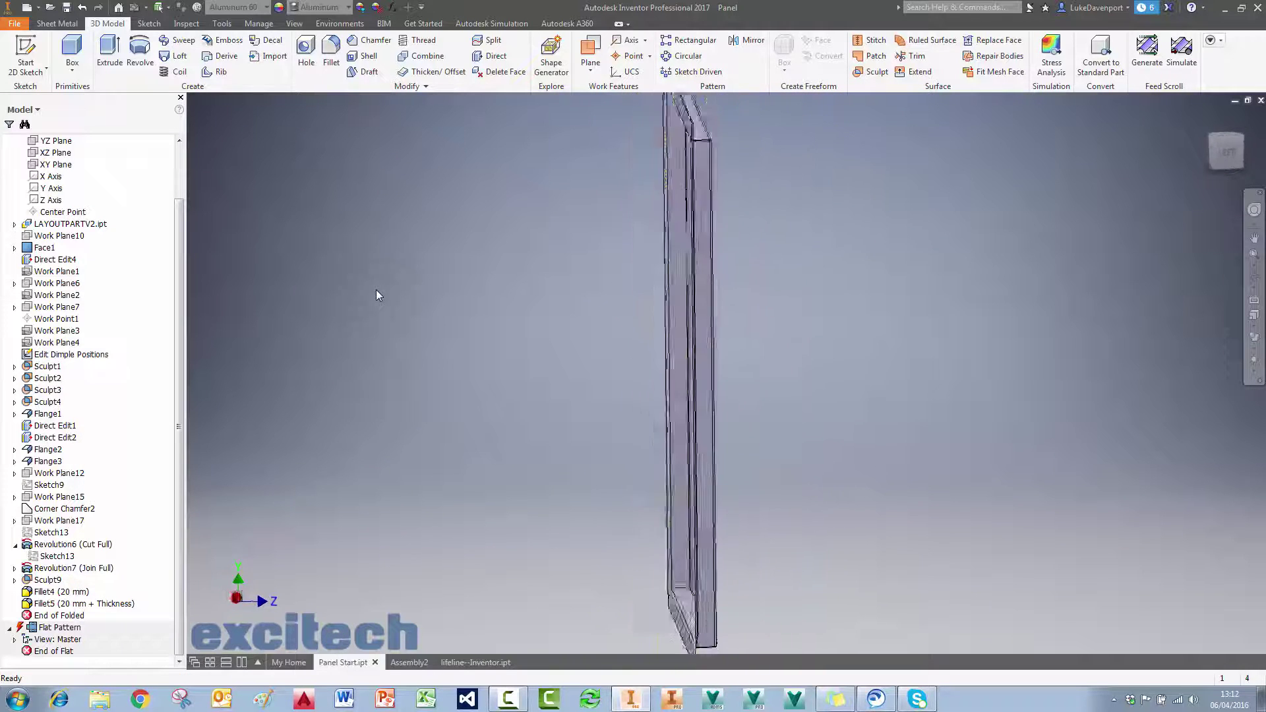
Step: Pattern Revolution7, Sculpt9, Fillet4 and Fillet5 onto the sketch points, based at the dimple centre
click(692, 71)
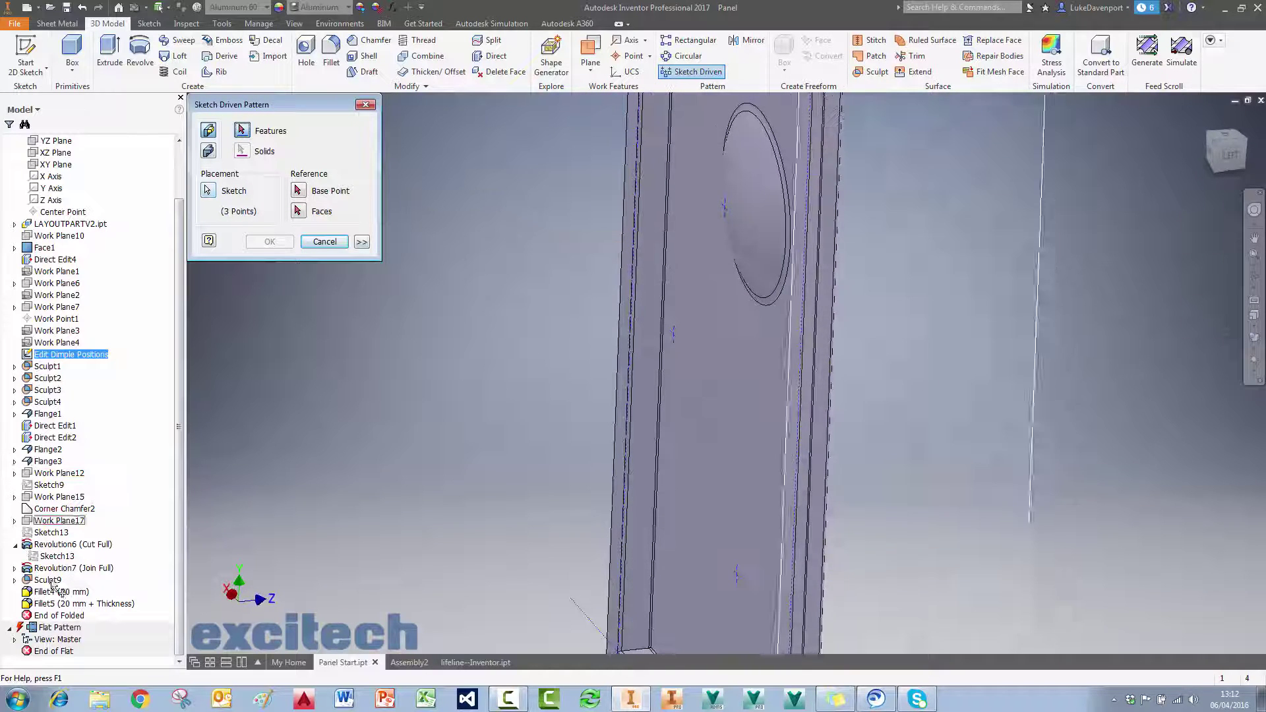
click(58, 603)
shift+click(66, 567)
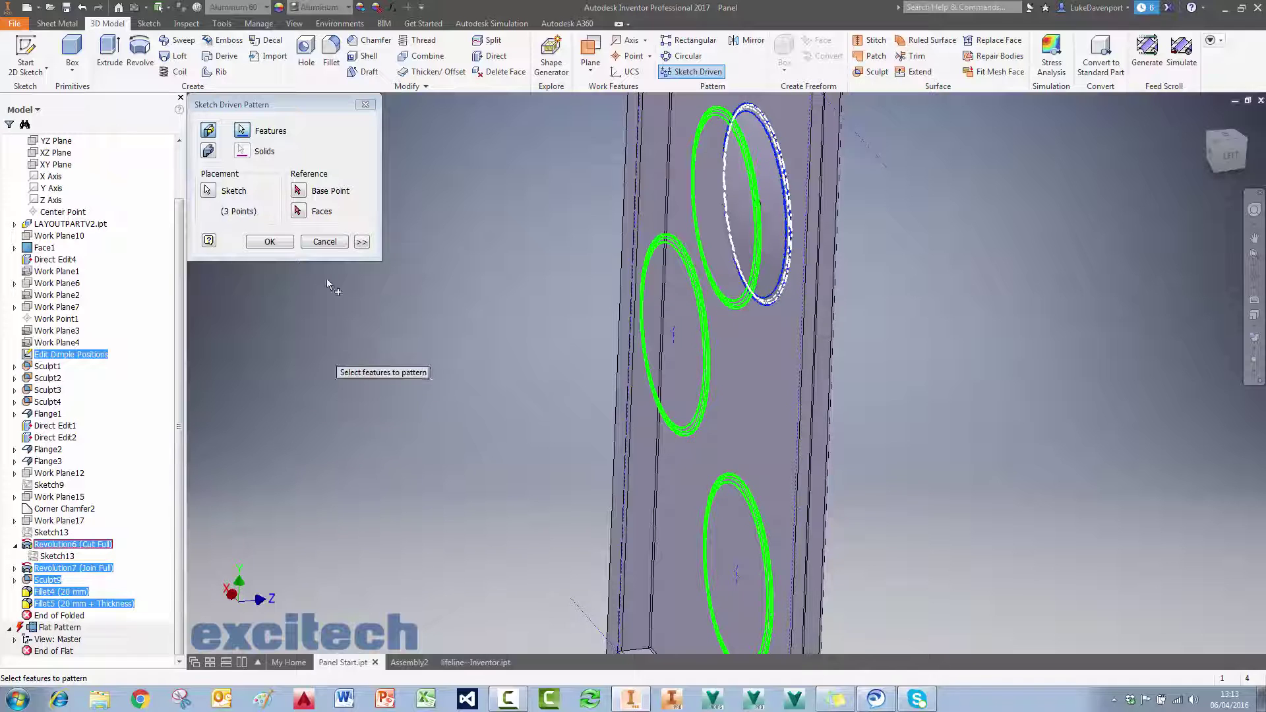
click(300, 191)
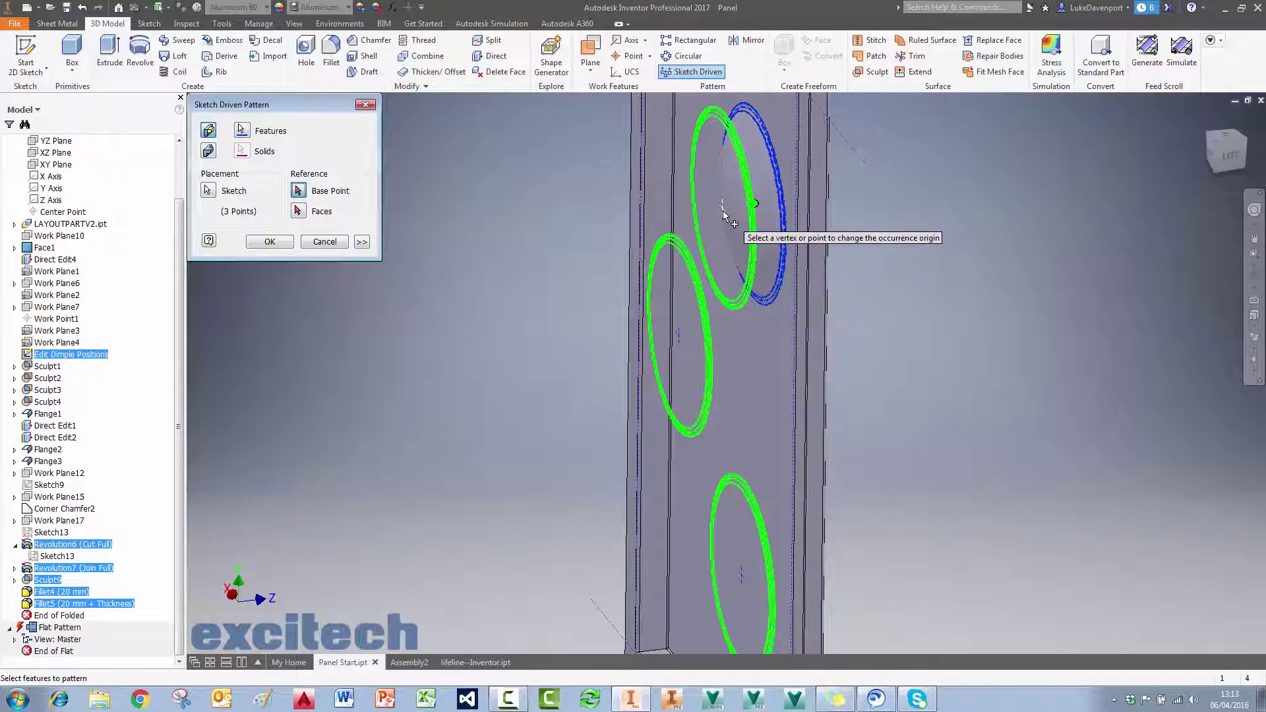
click(723, 211)
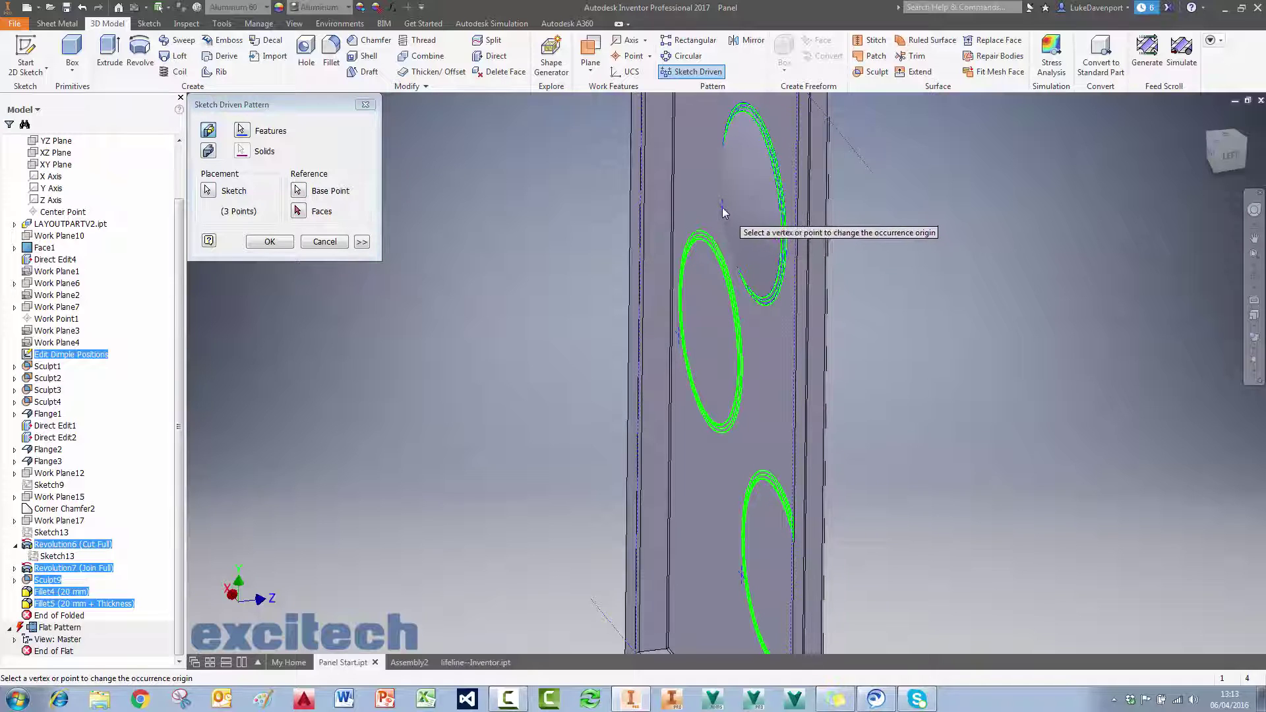
shift+middle_drag(731, 212, 1042, 332)
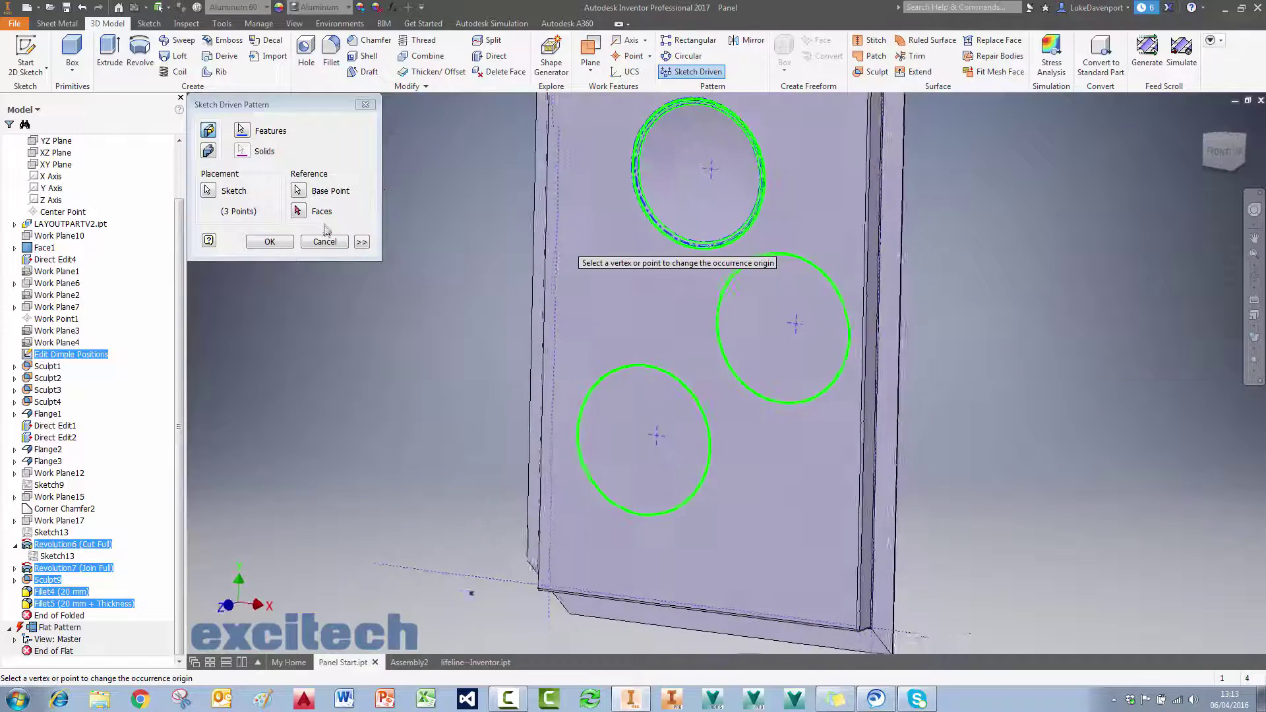
click(270, 242)
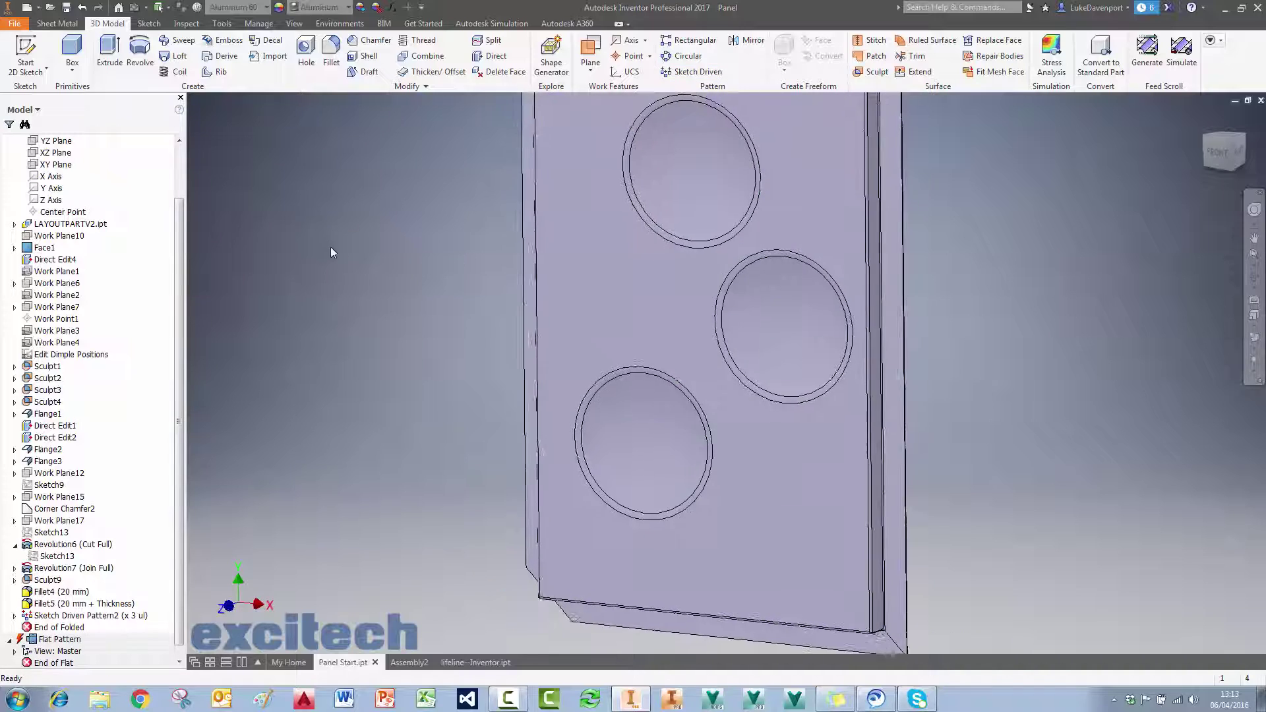
Step: Add a fourth dimple point and arrange the points in a diamond, updating the pattern to four
key(F6)
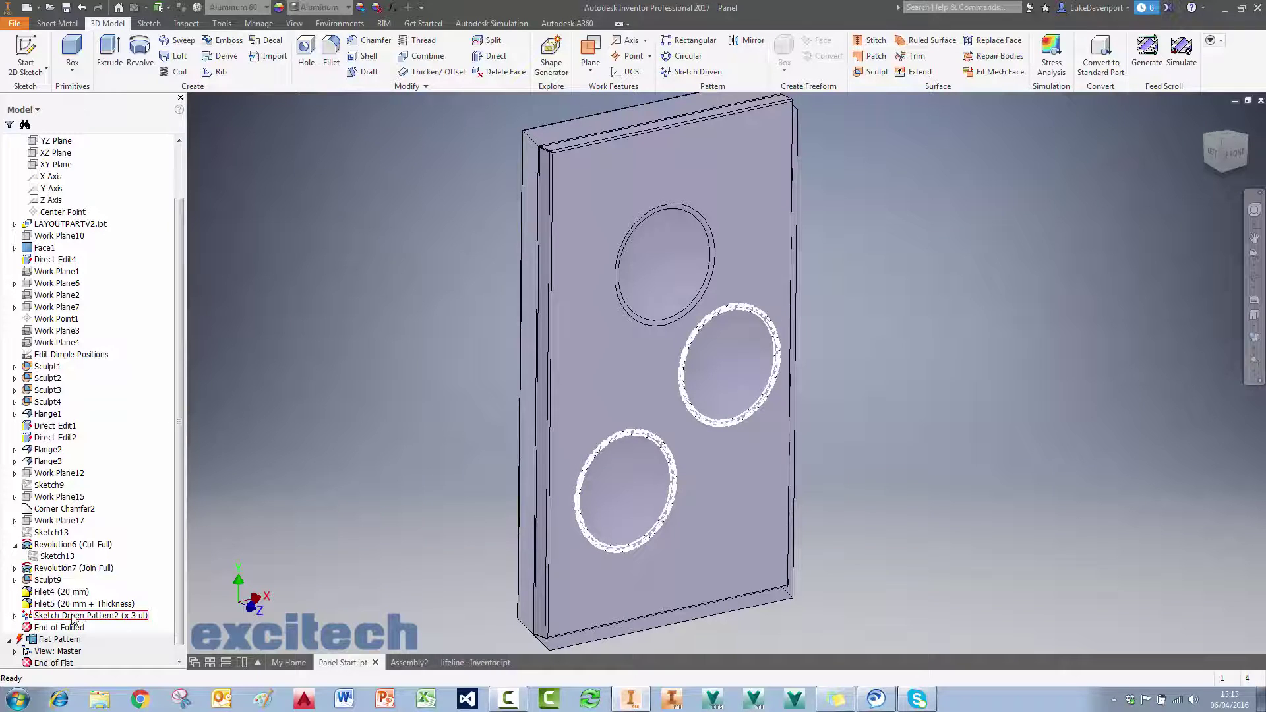
double_click(85, 361)
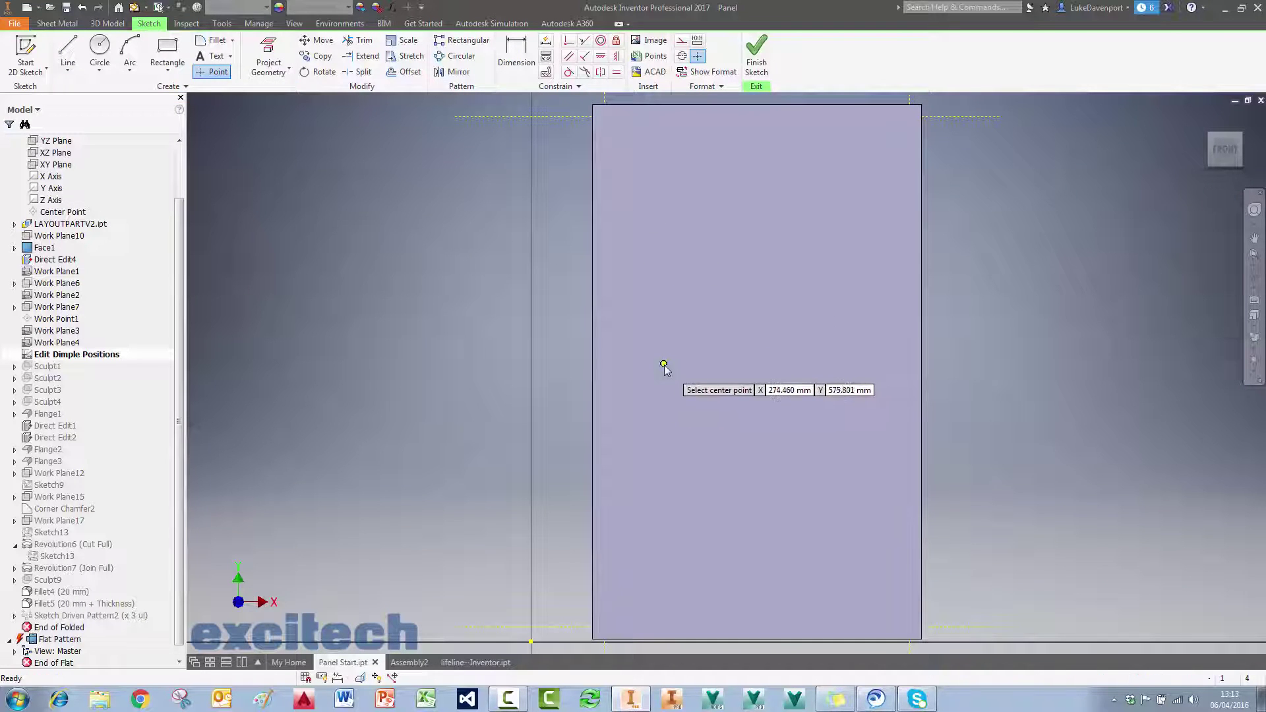
key(F7)
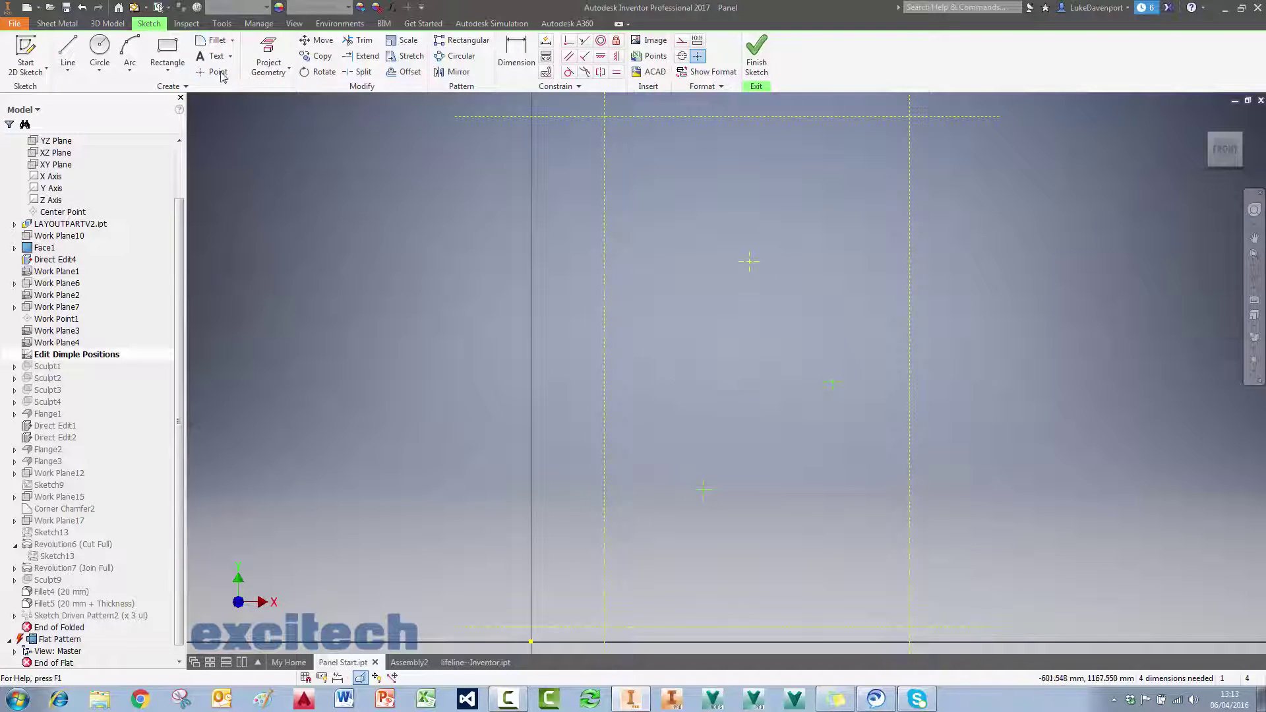
click(686, 352)
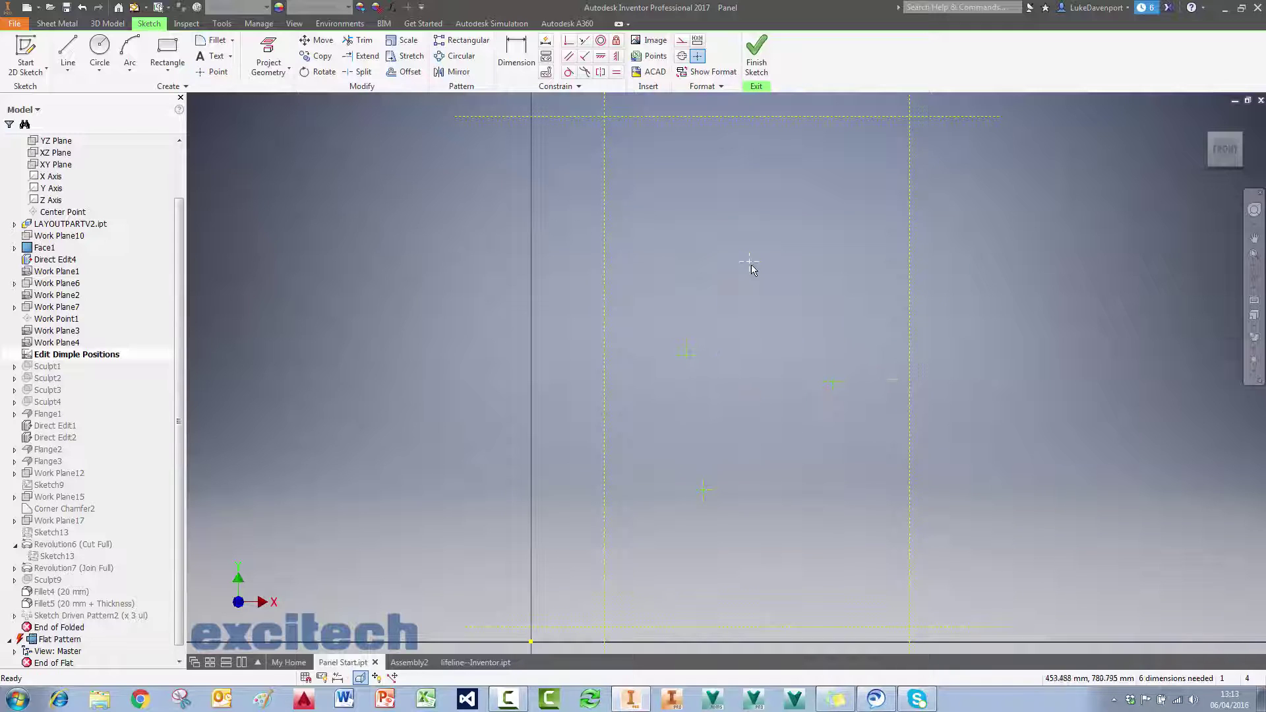
drag(837, 410, 836, 414)
drag(704, 489, 739, 499)
click(760, 58)
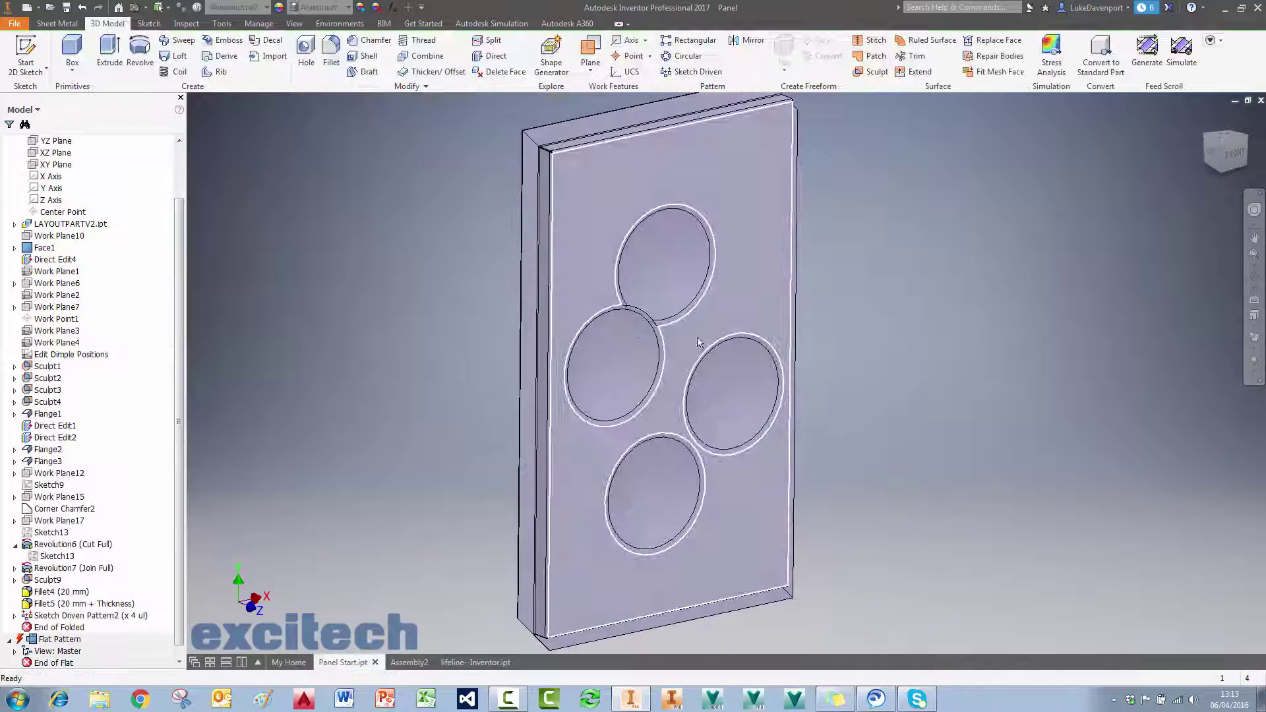
double_click(59, 355)
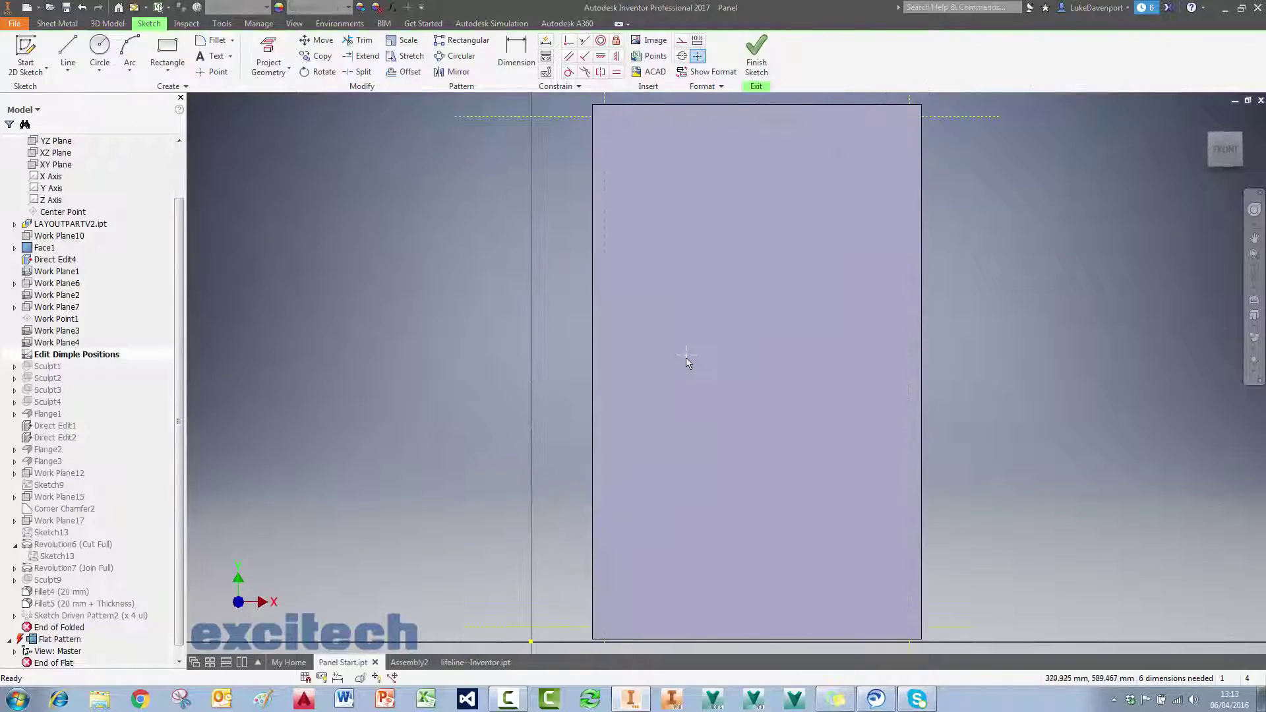
Step: Finish the Edit Dimple Positions sketch and close the Panel Start.ipt part
click(769, 45)
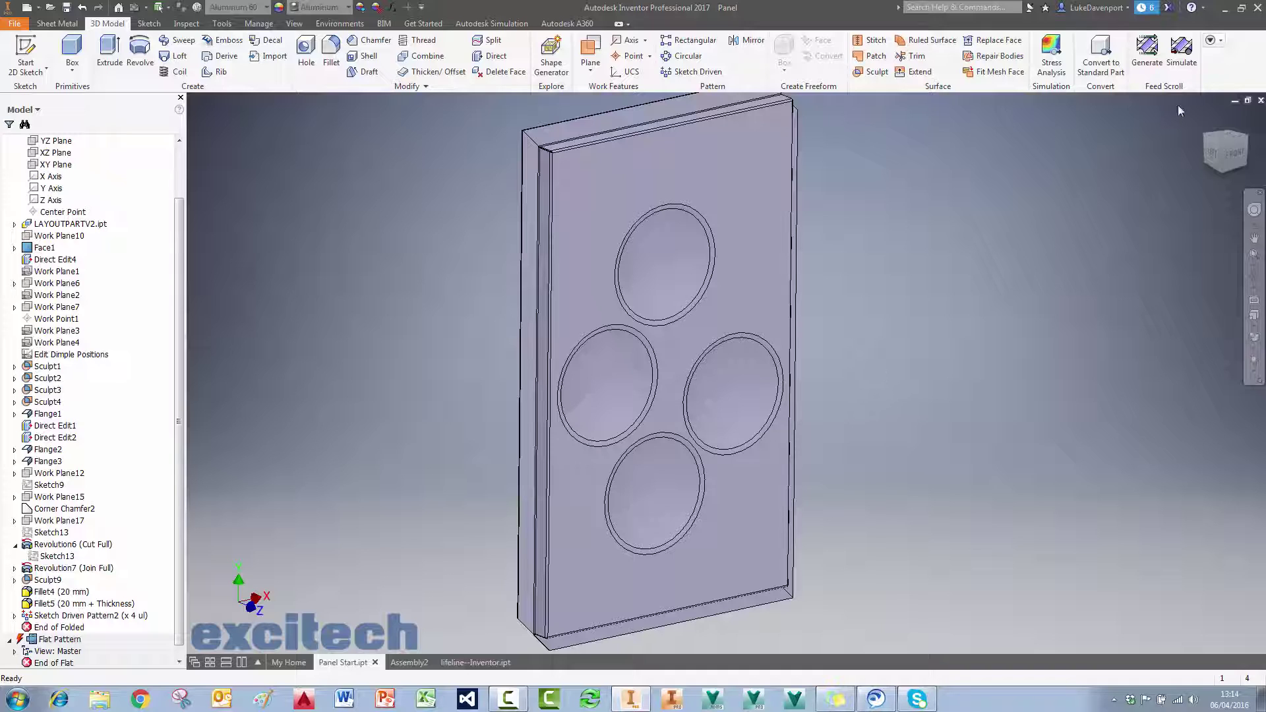
click(1260, 100)
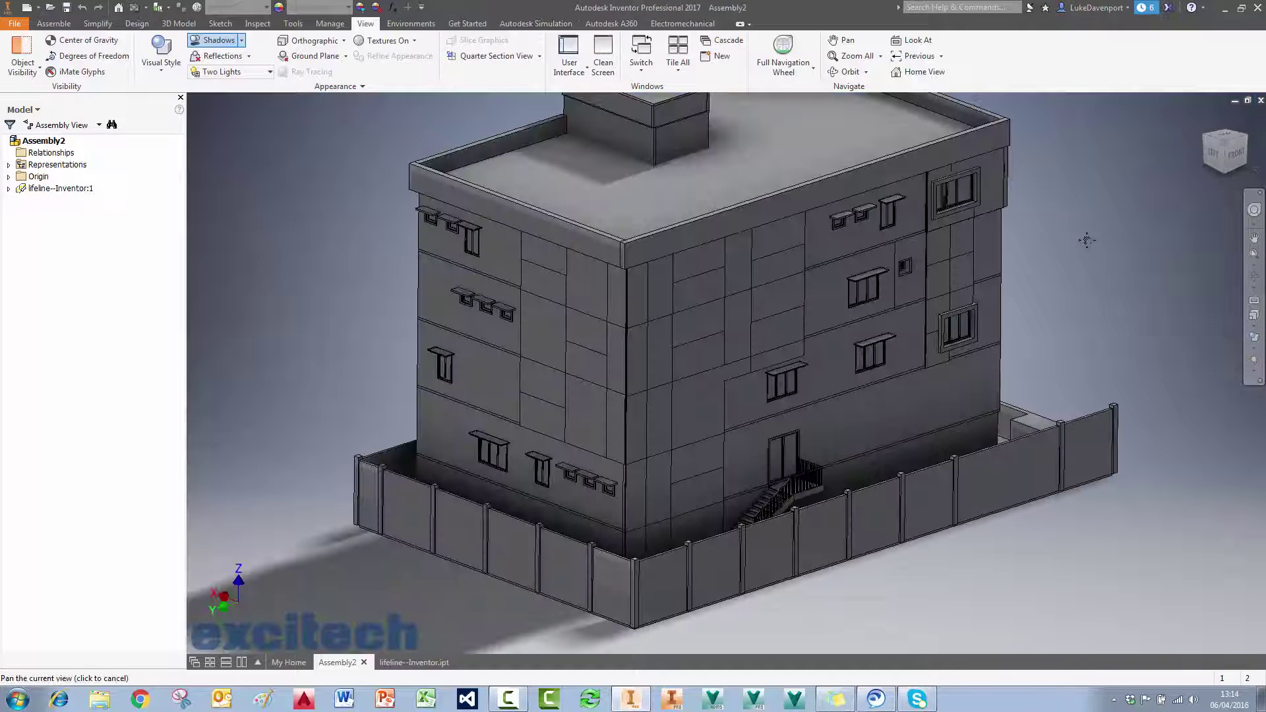
Step: Nudge the building view left and bring up the Assemble commands
drag(1087, 240, 1078, 242)
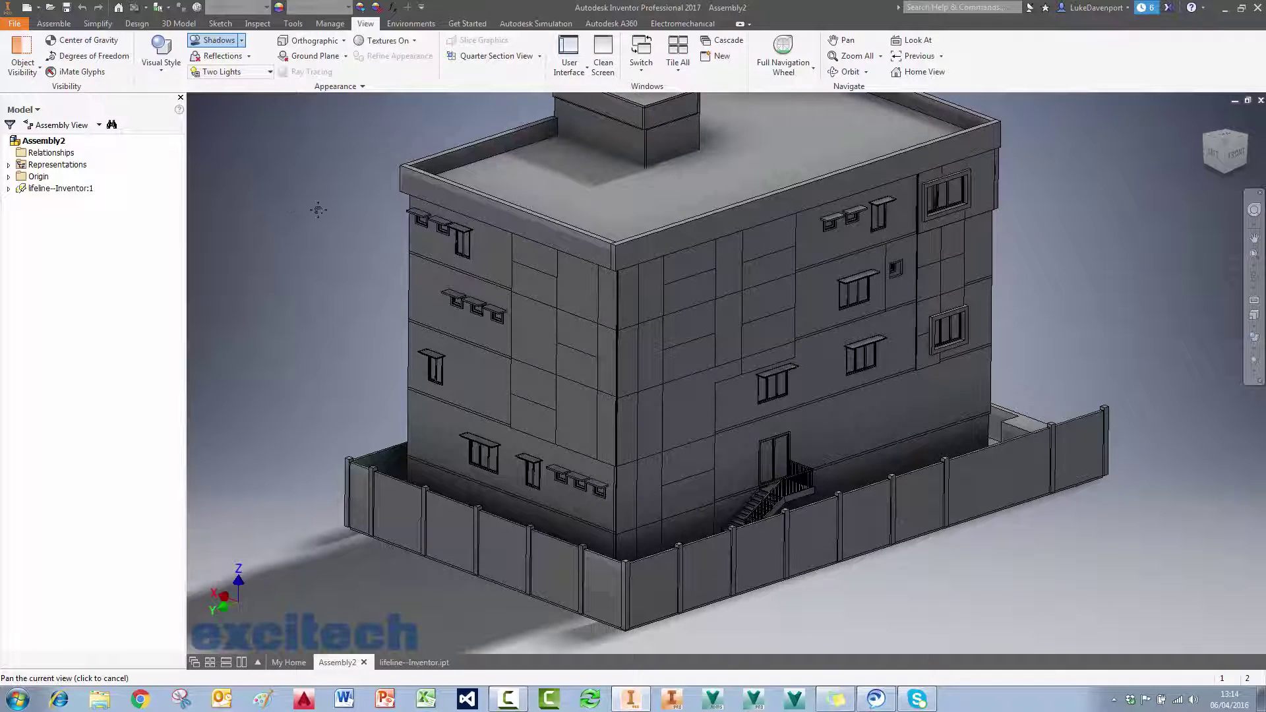
drag(318, 210, 307, 207)
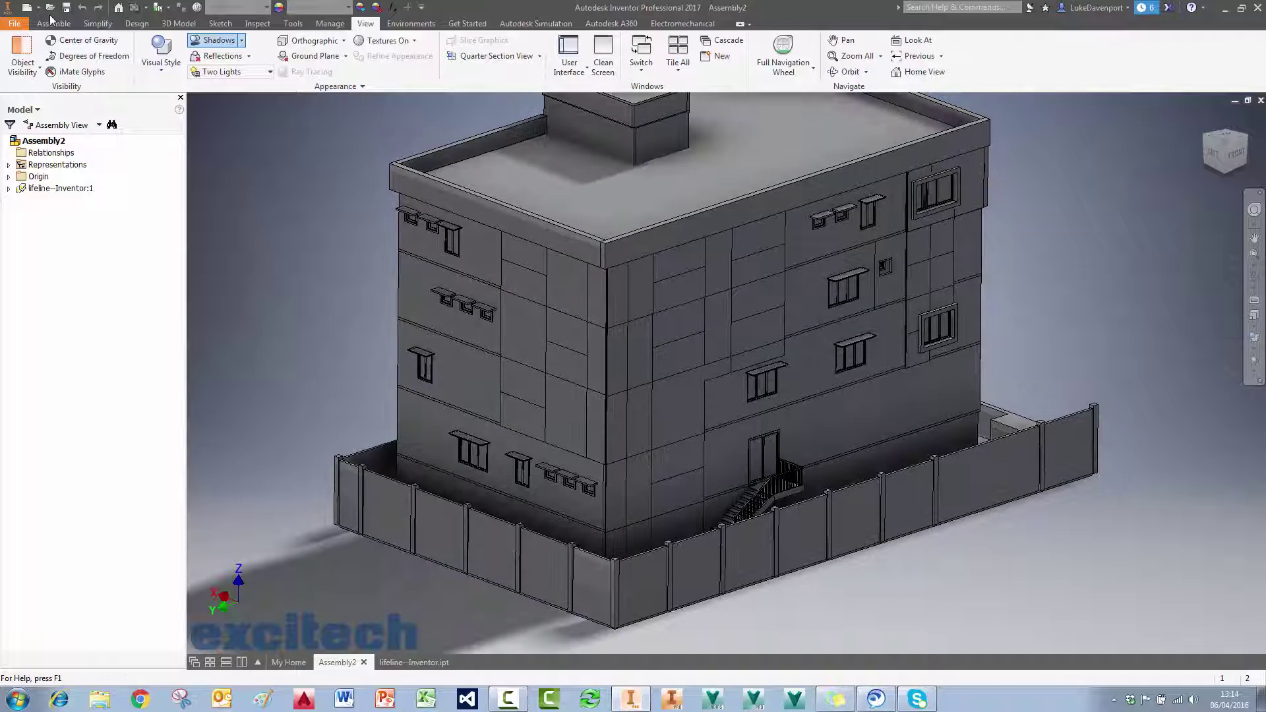
click(56, 25)
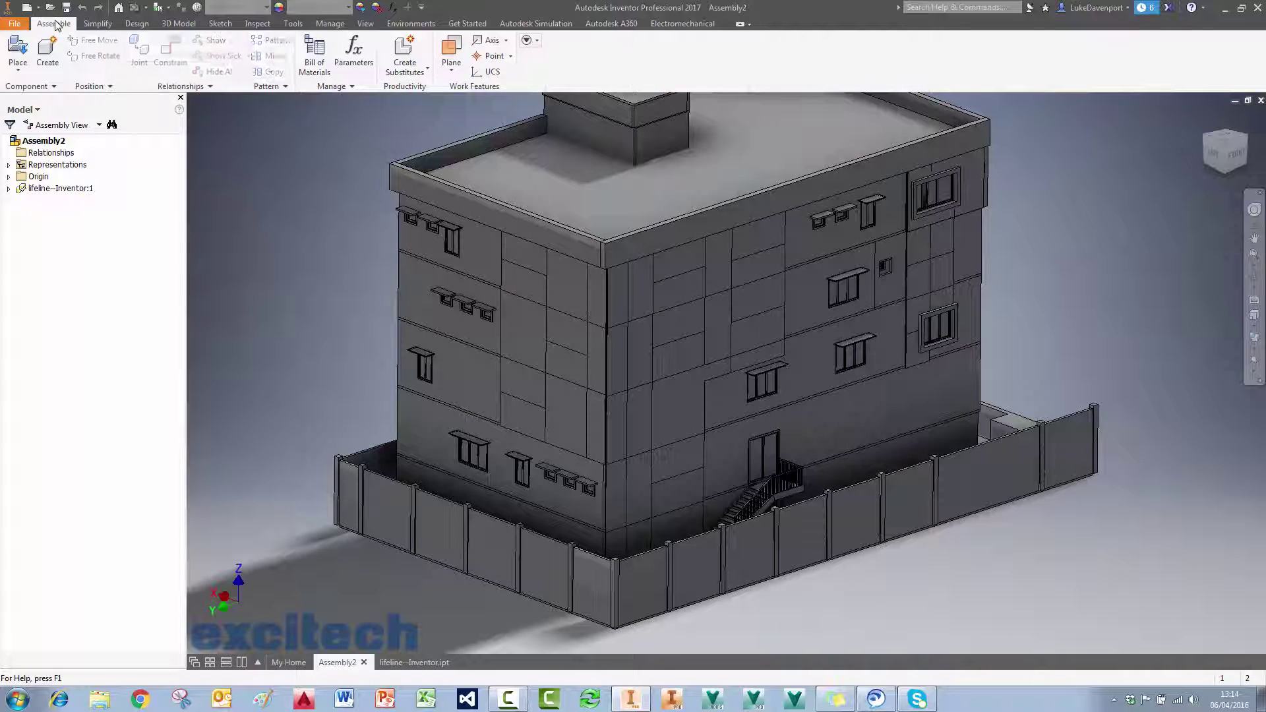
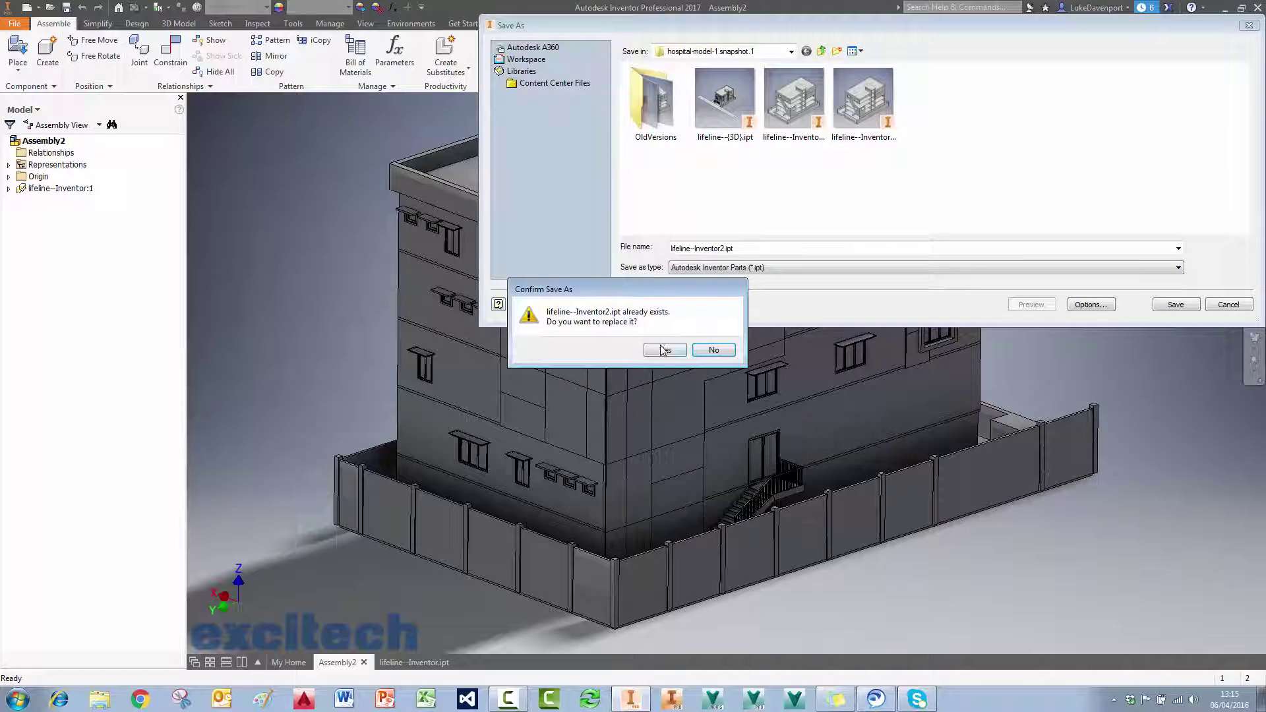
Step: Confirm replacing the existing lifeline--Inventor2.ipt file
click(664, 351)
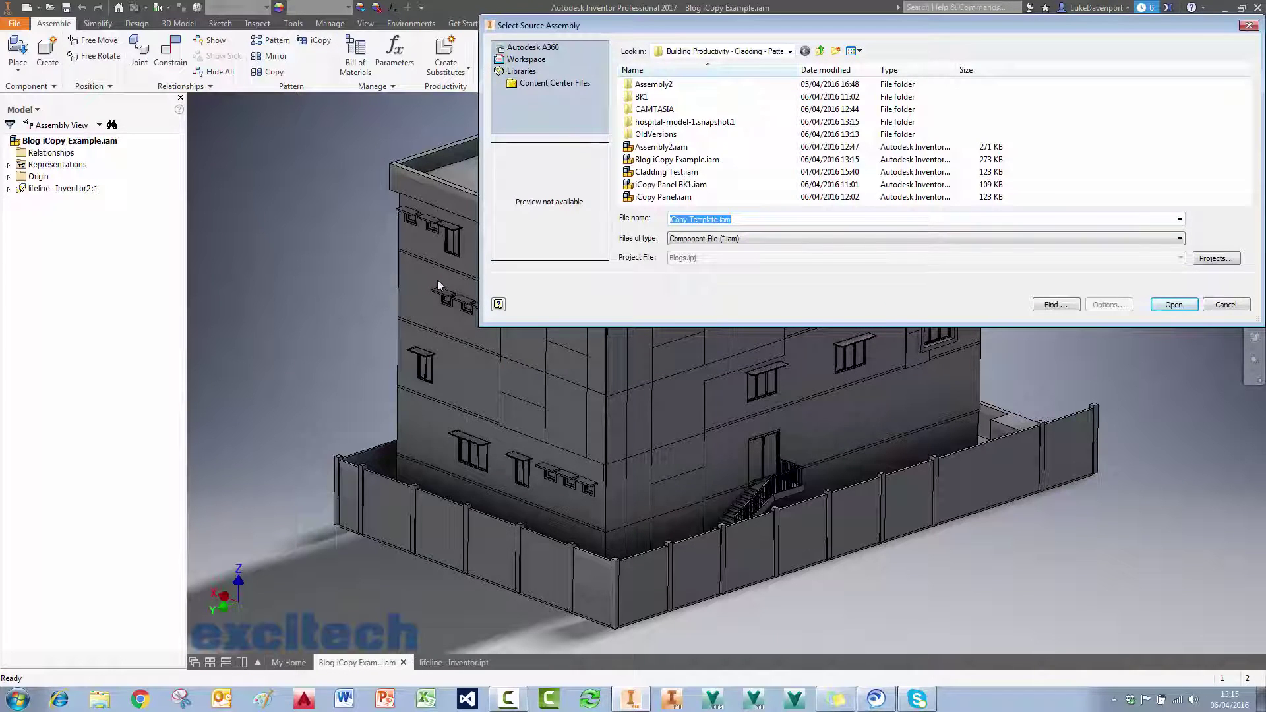
Step: Restart iCopy and choose iCopy Panel.iam as the source assembly
drag(649, 26, 263, 20)
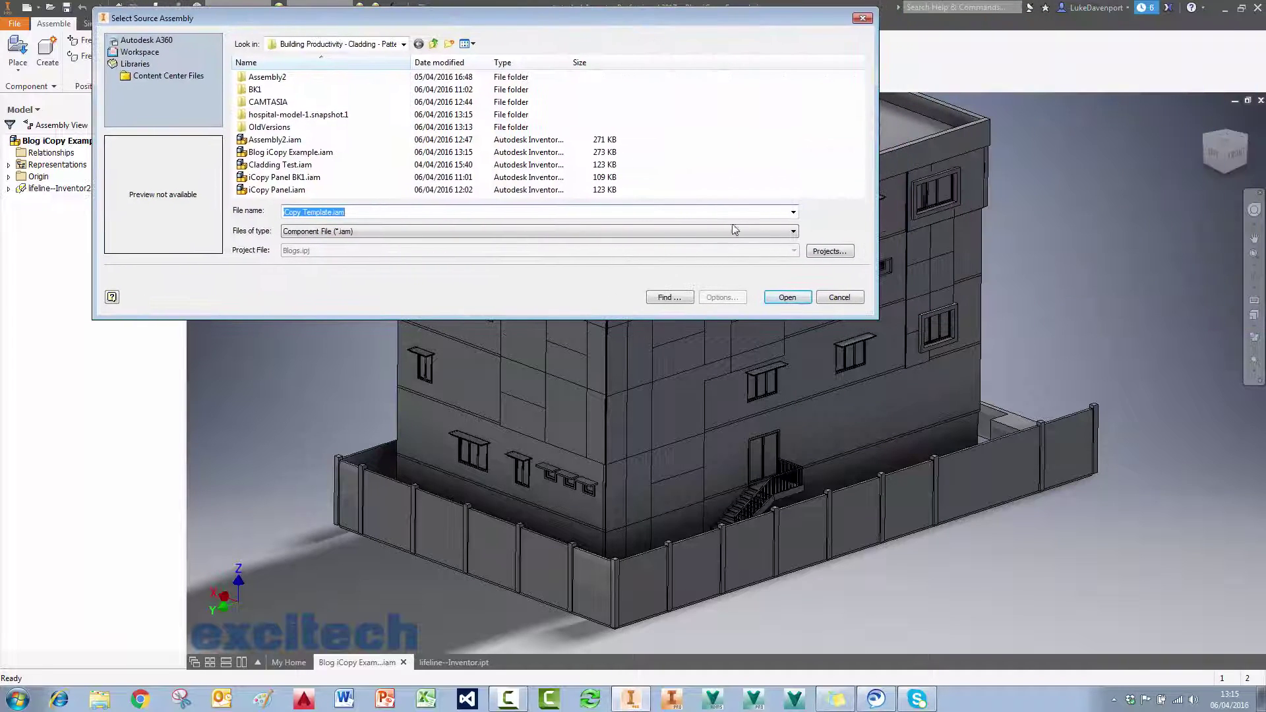
click(838, 298)
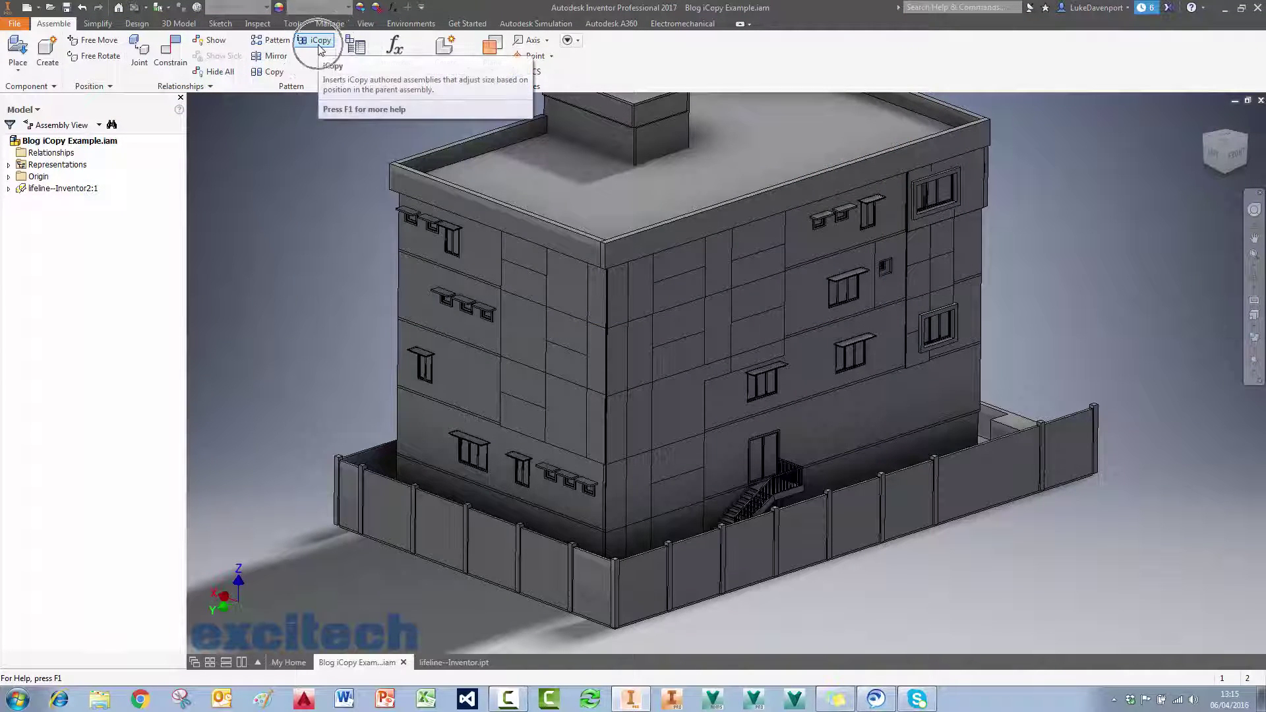
click(319, 41)
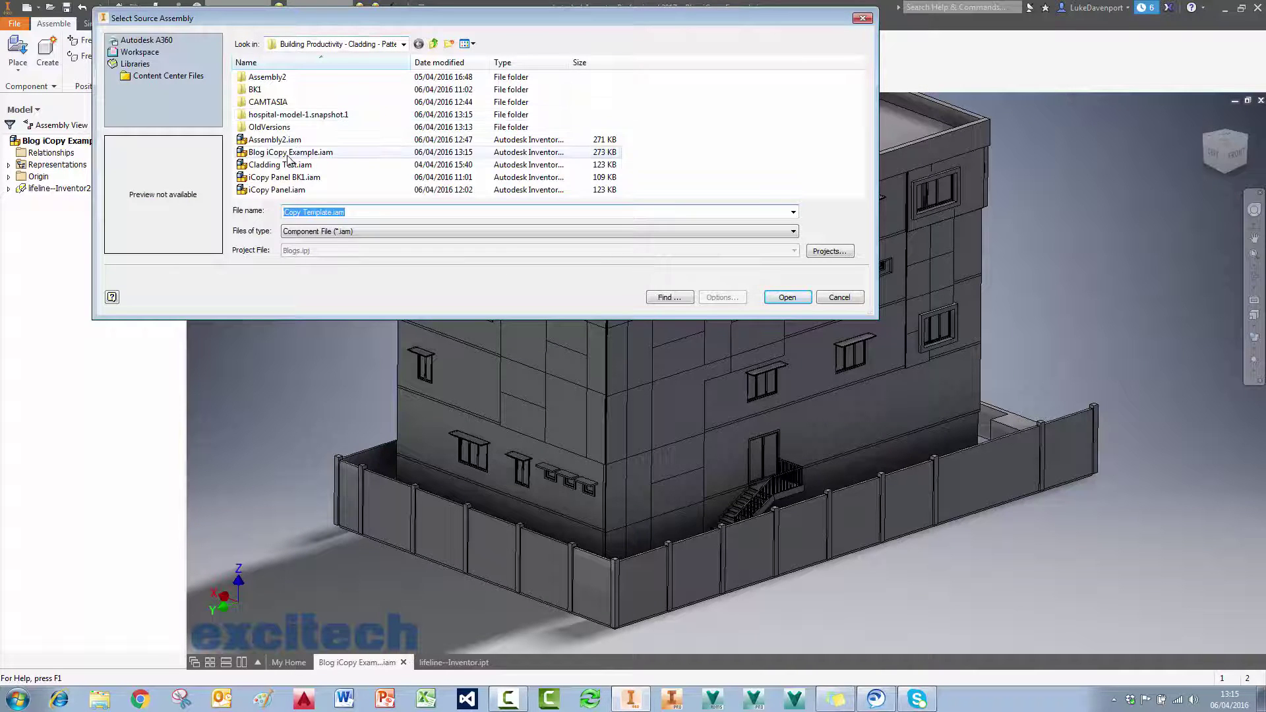
click(294, 153)
click(272, 190)
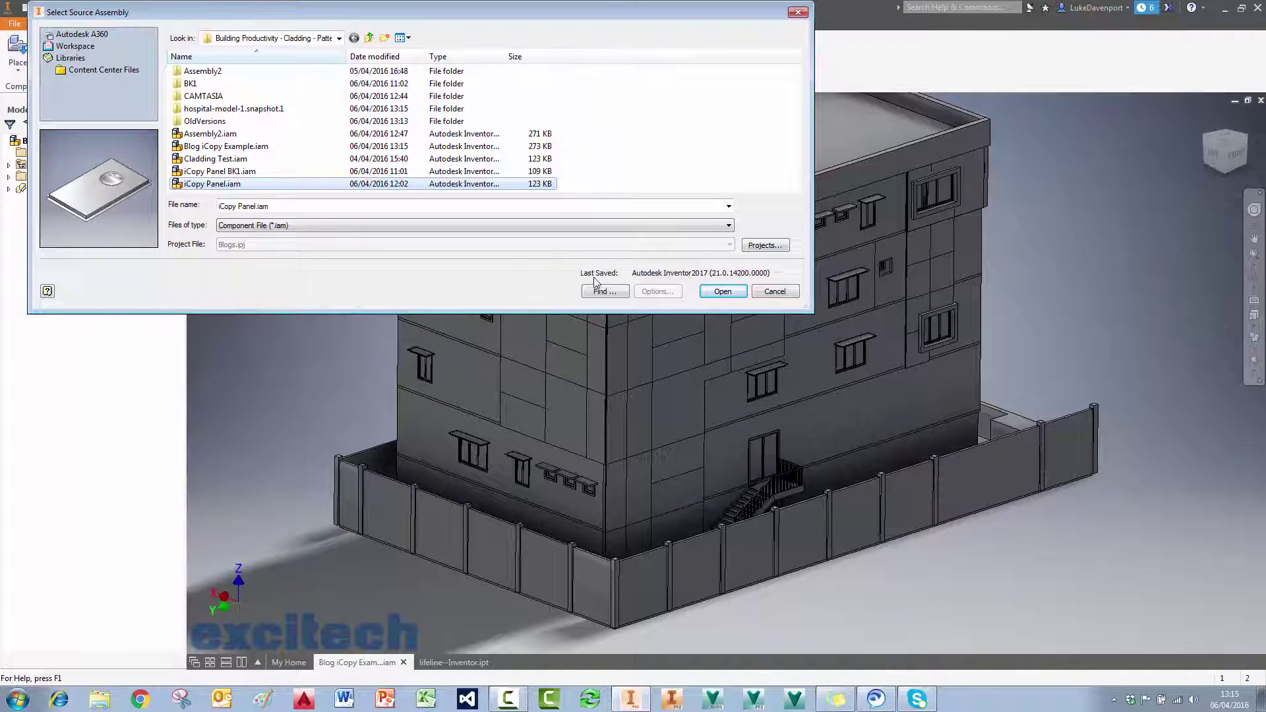
click(722, 292)
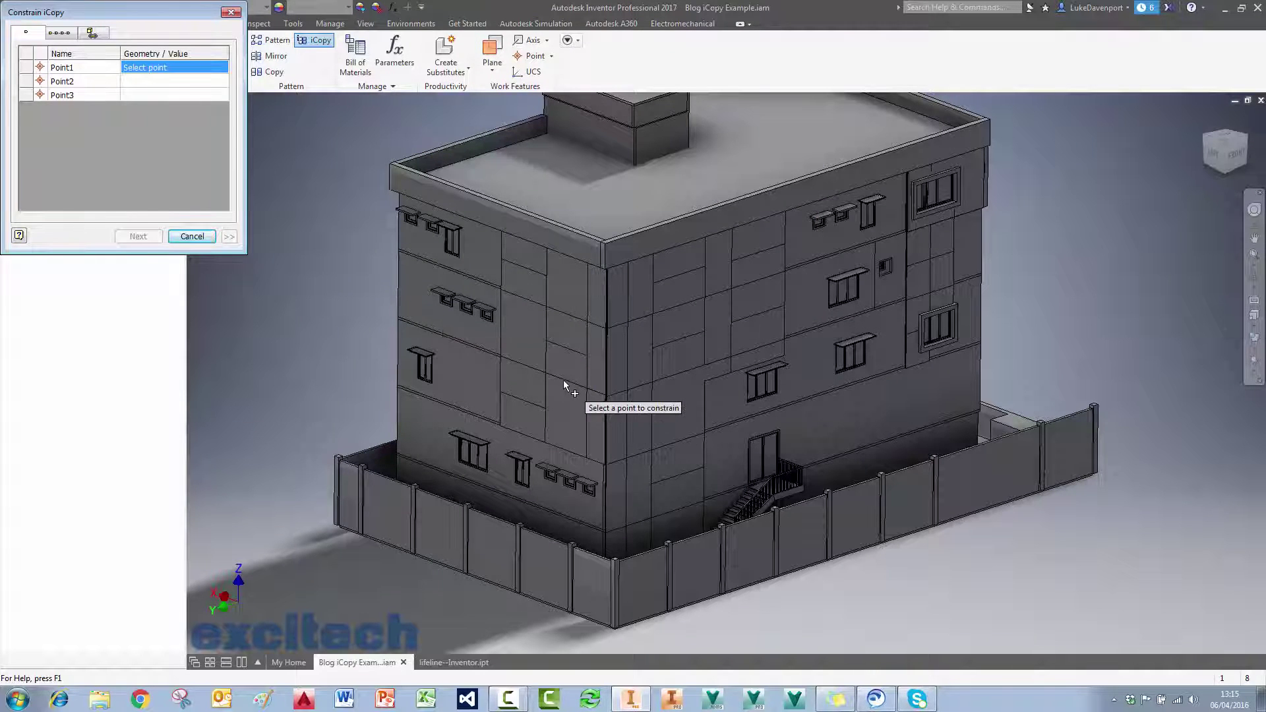
Step: Fit the first iCopy panel to three corners of a facade grid cell, keeping default file names
scroll(541, 363, up, 5)
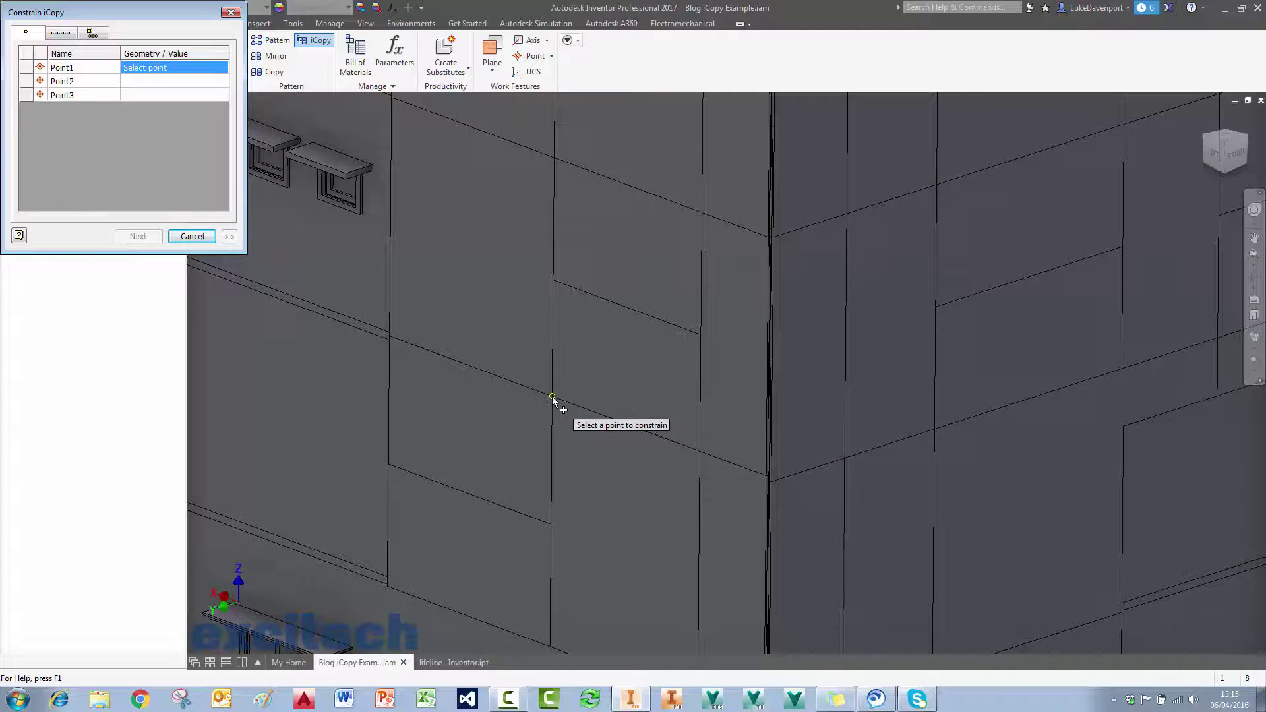
click(551, 395)
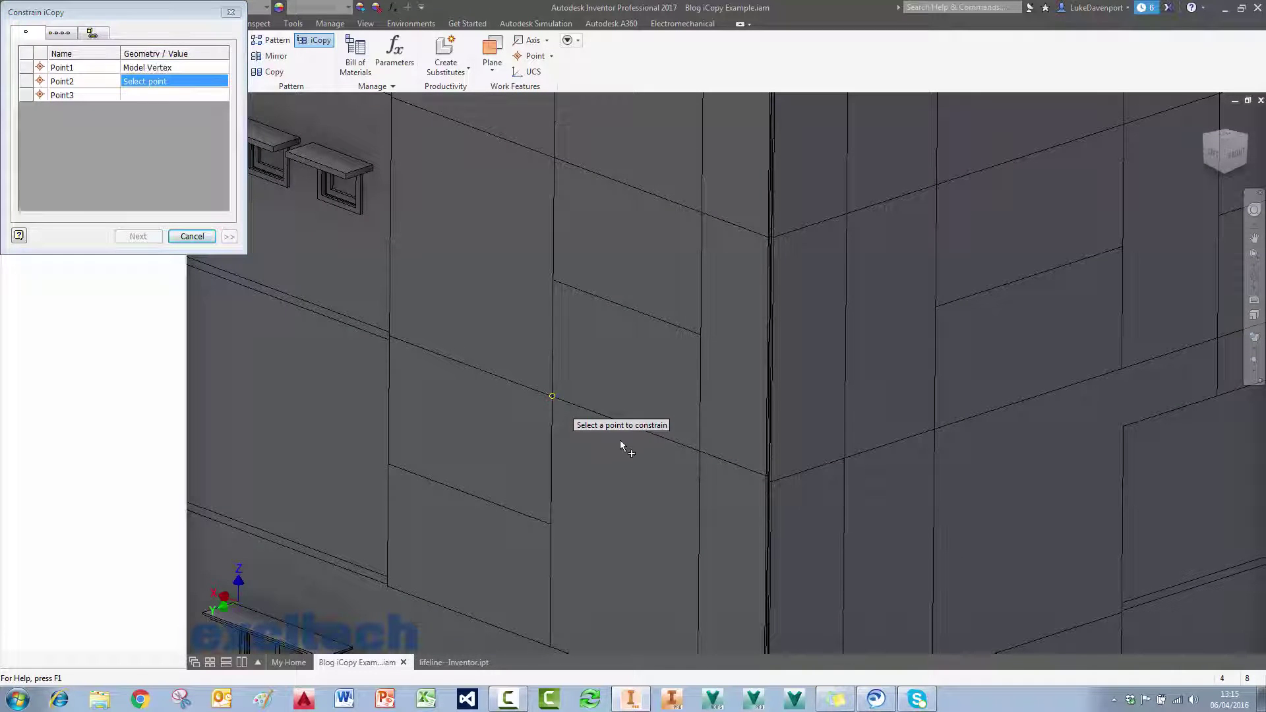
click(700, 452)
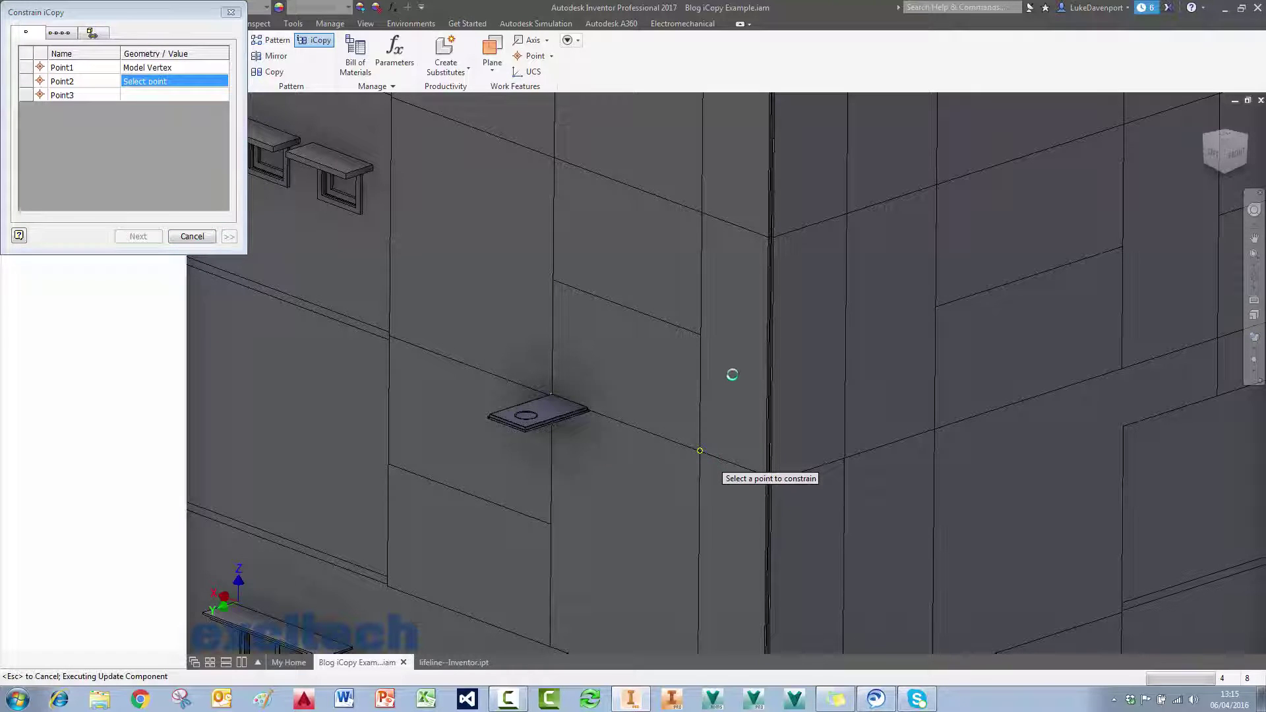
click(701, 334)
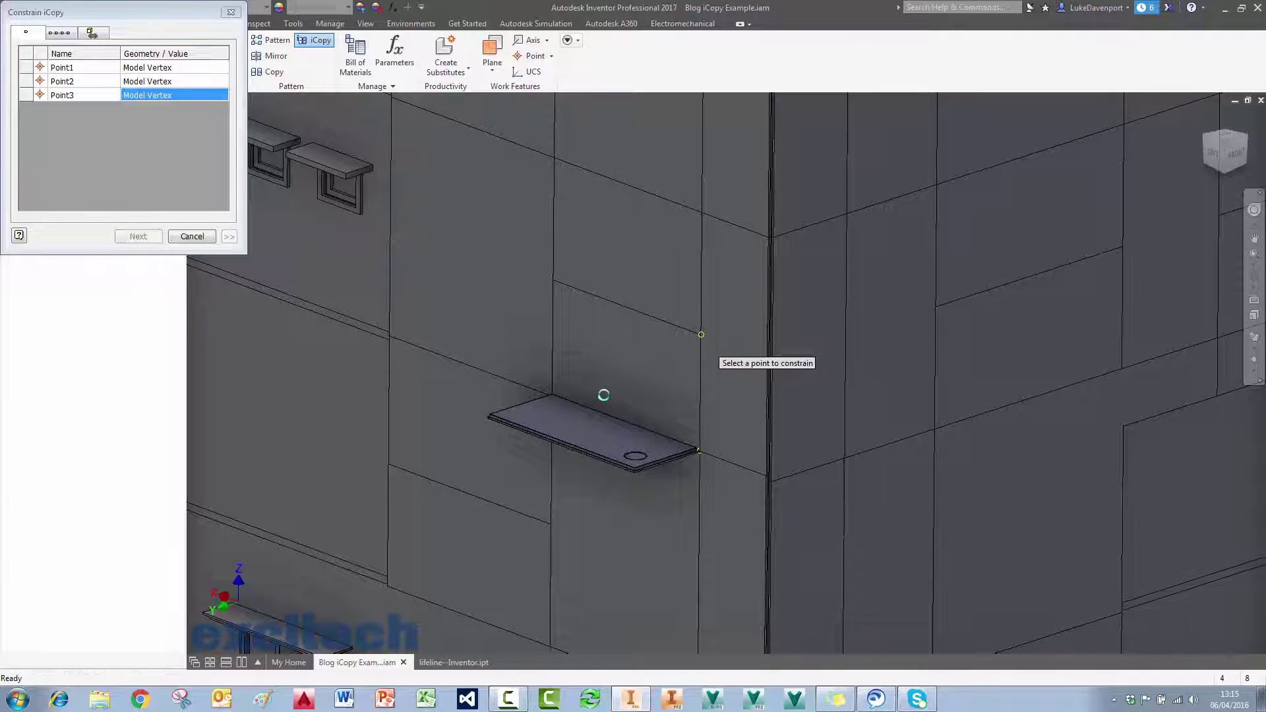
click(142, 237)
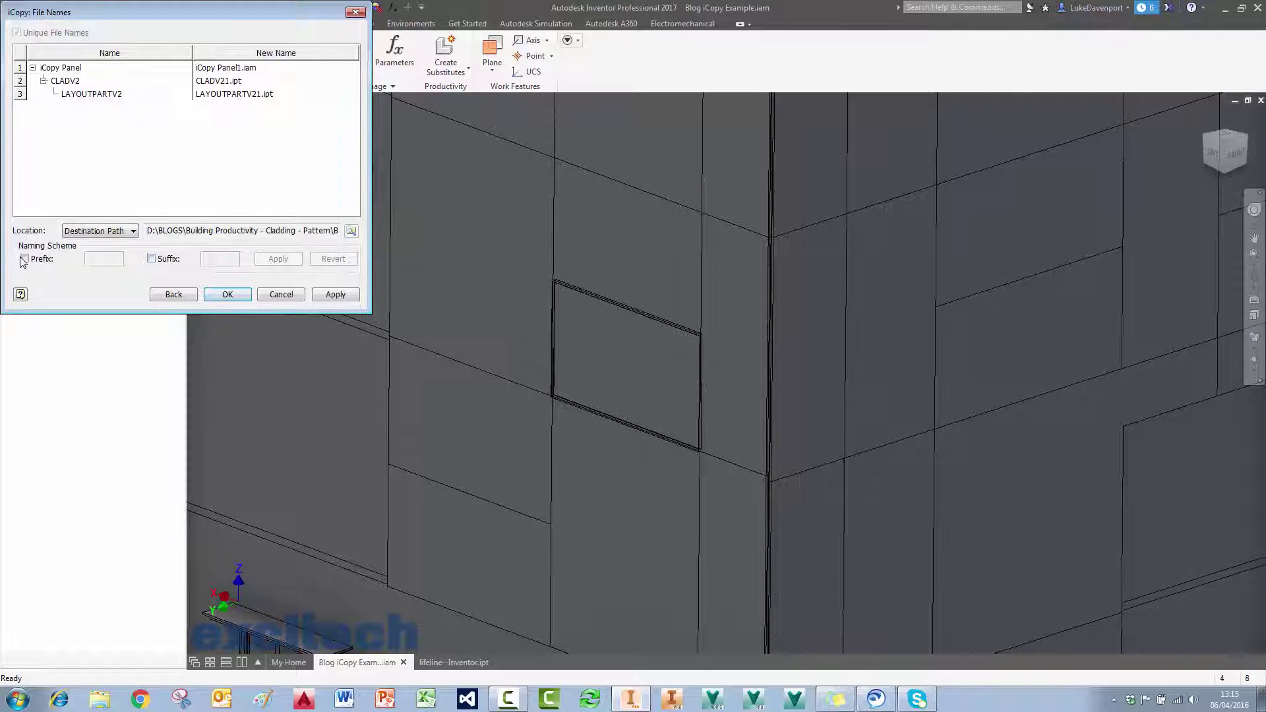
click(226, 295)
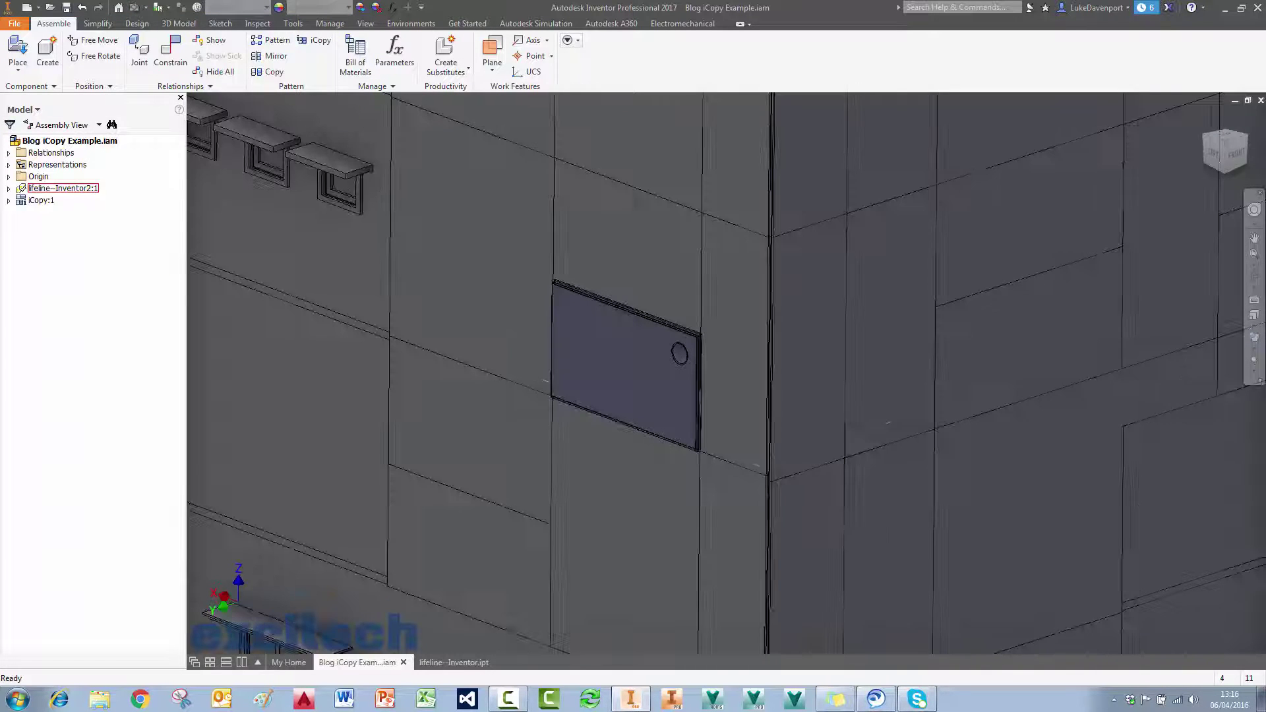
Step: Insert a second, taller iCopy panel into the grid cell below the first, creating iCopy:4
middle_drag(729, 284, 690, 291)
drag(691, 290, 675, 299)
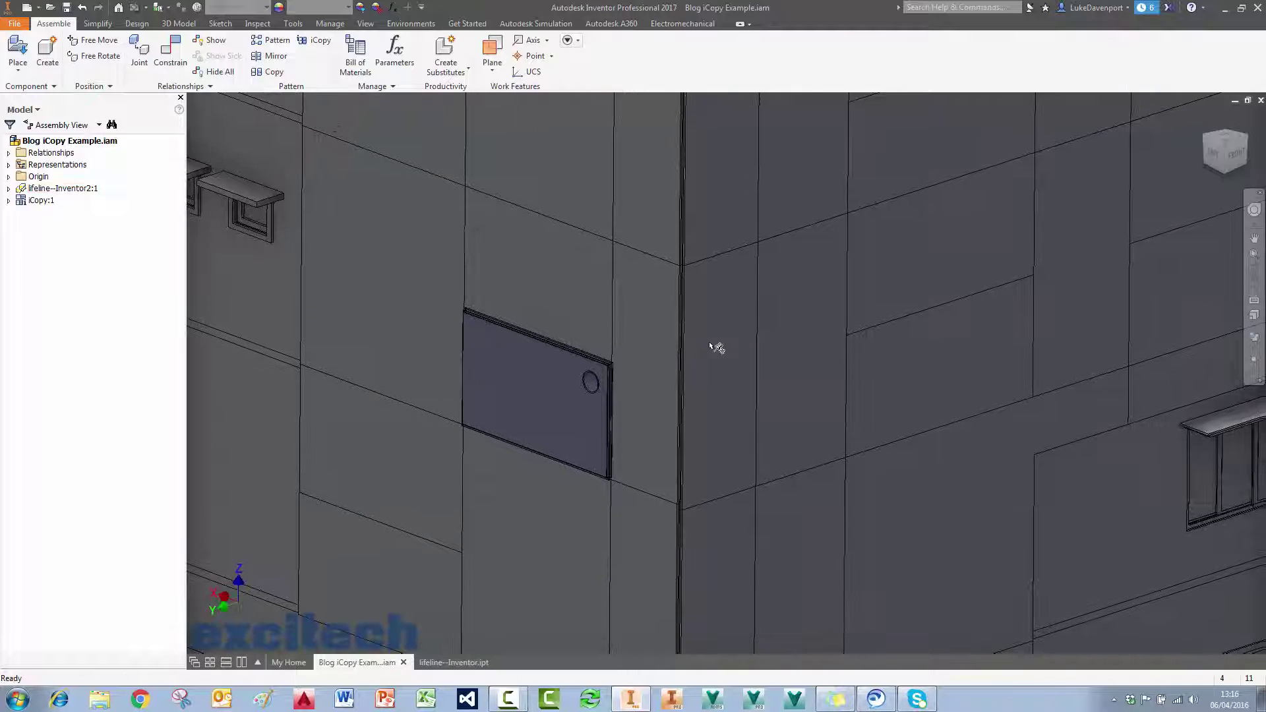
key(Return)
click(730, 294)
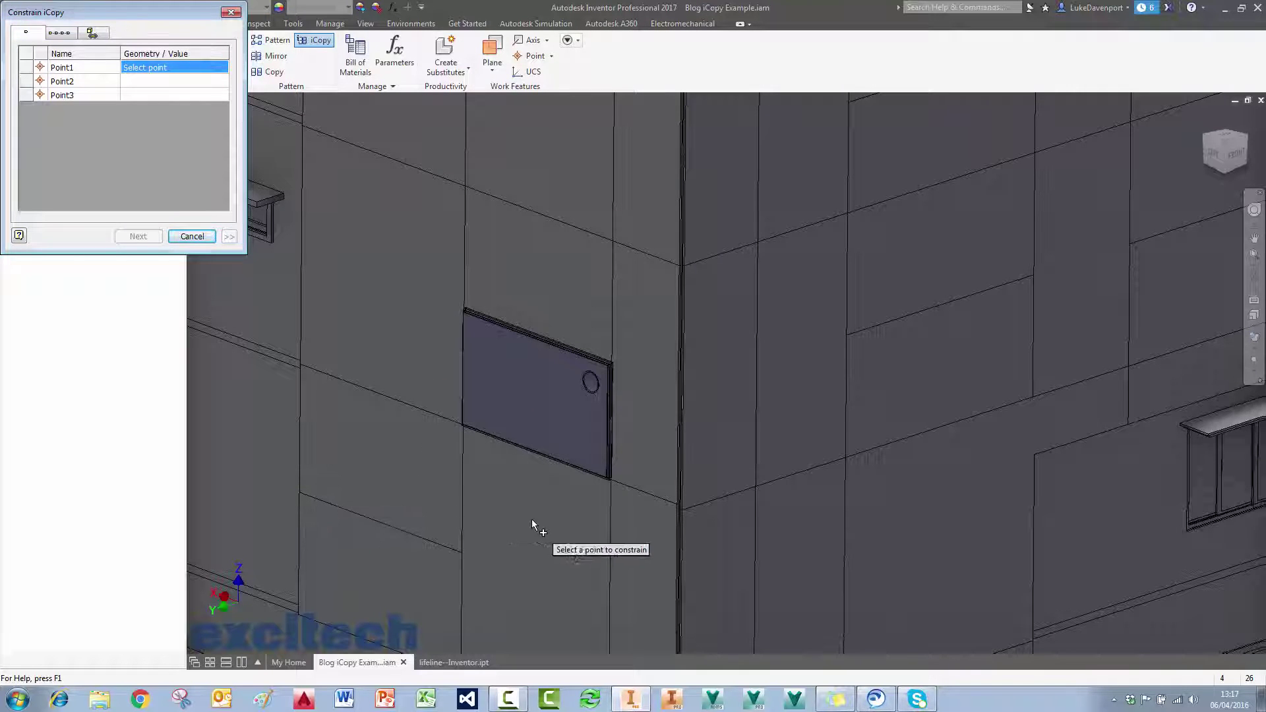
middle_drag(528, 504, 528, 406)
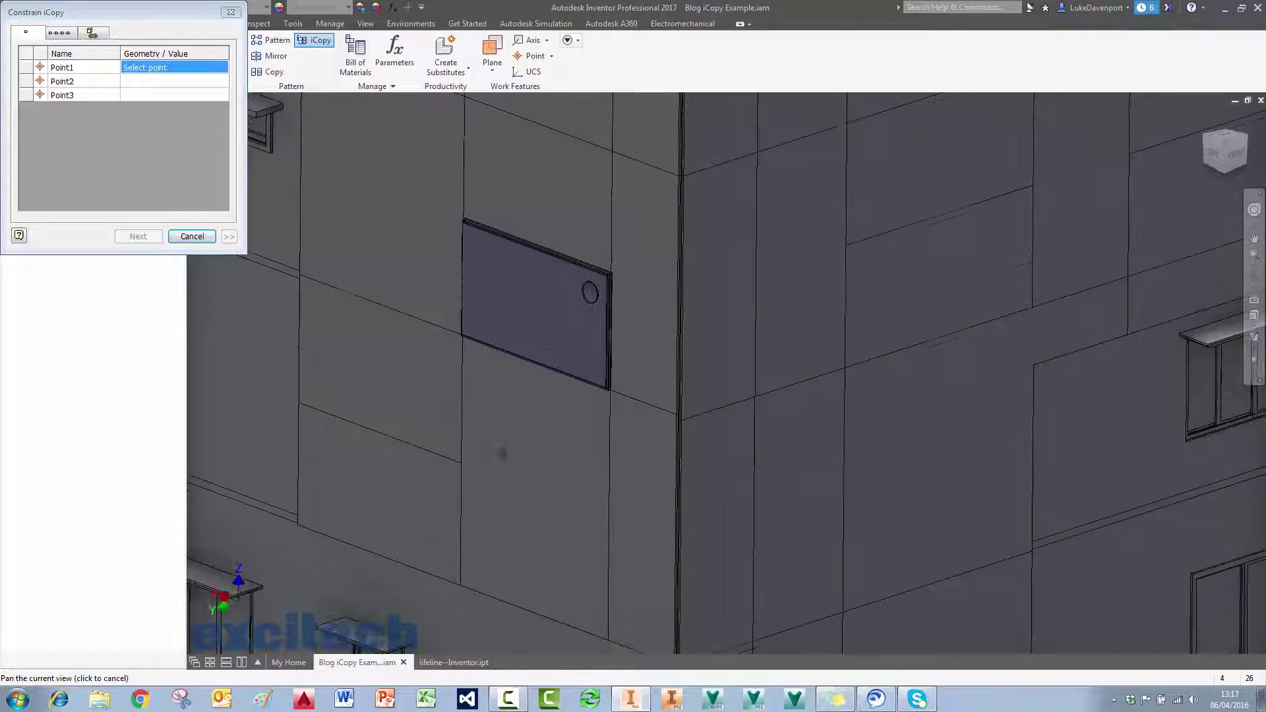
click(461, 563)
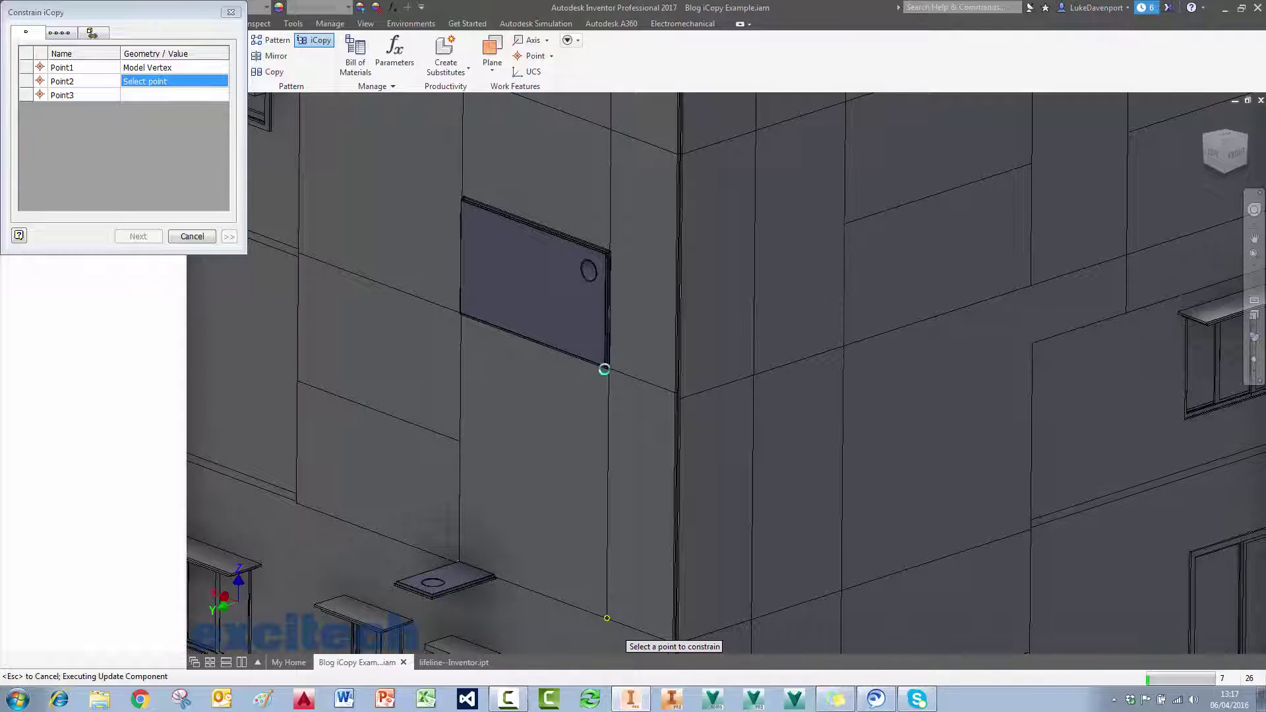
click(608, 367)
click(608, 368)
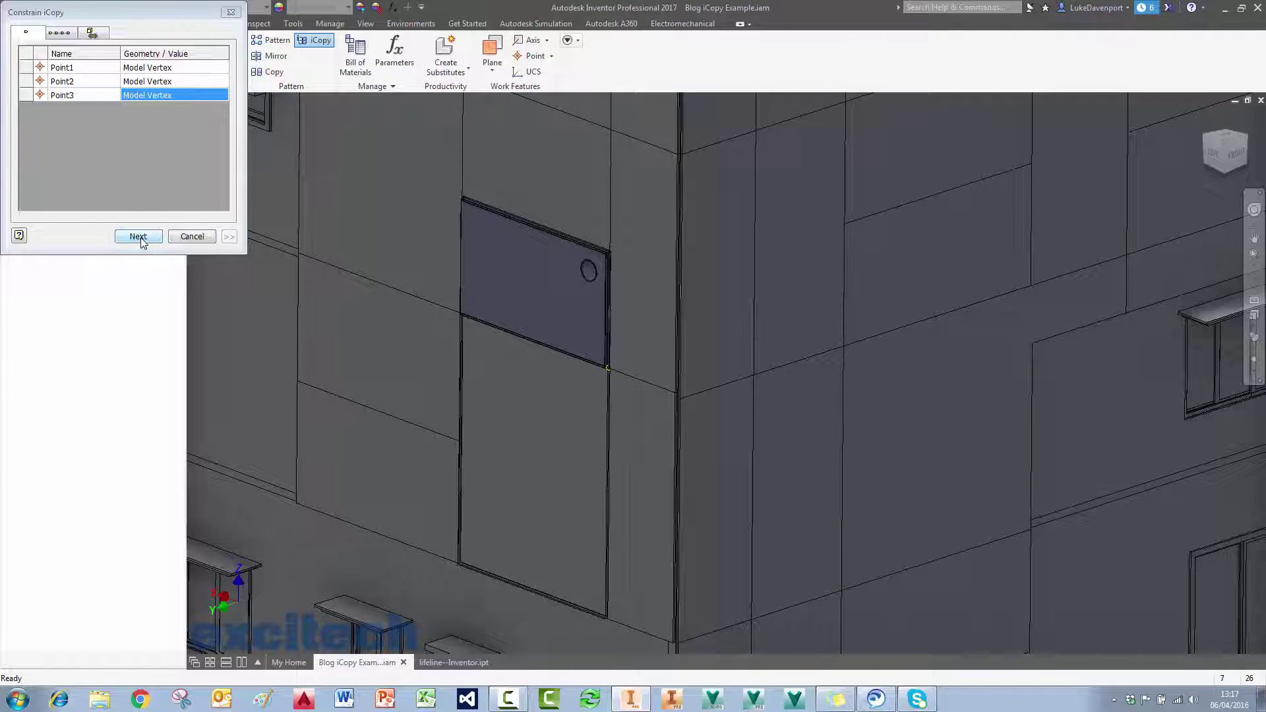
click(139, 236)
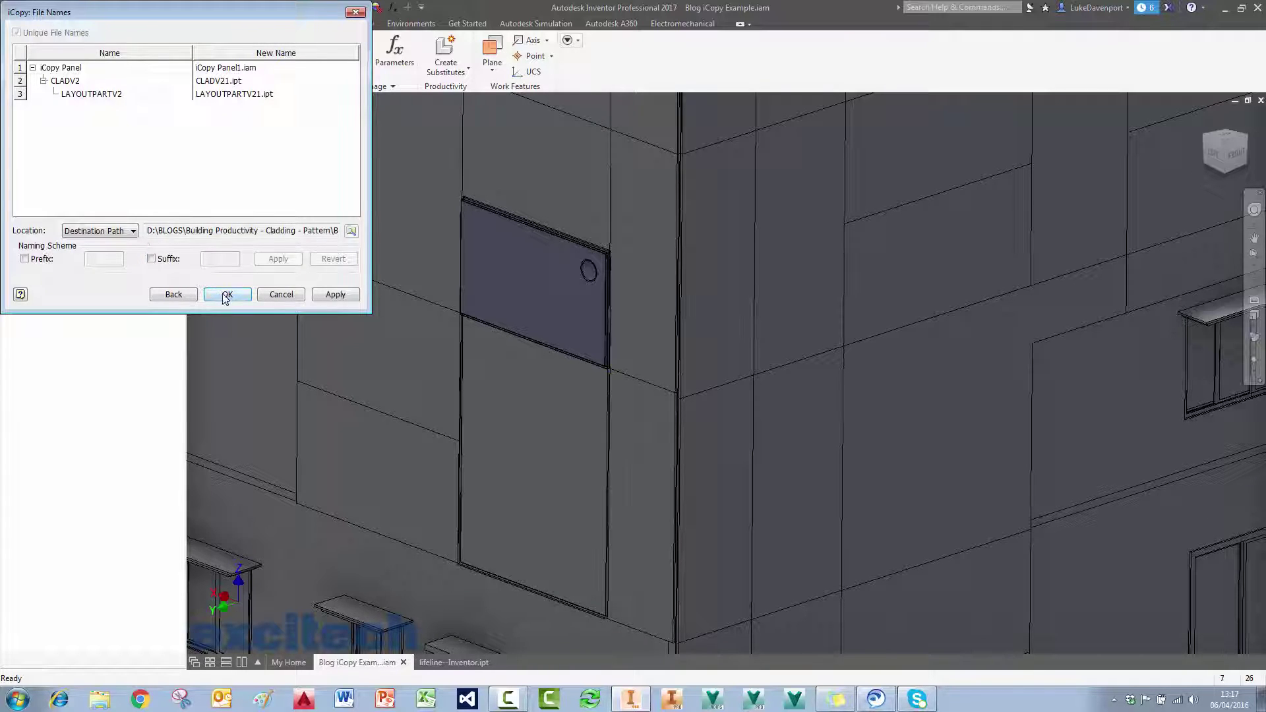
click(226, 296)
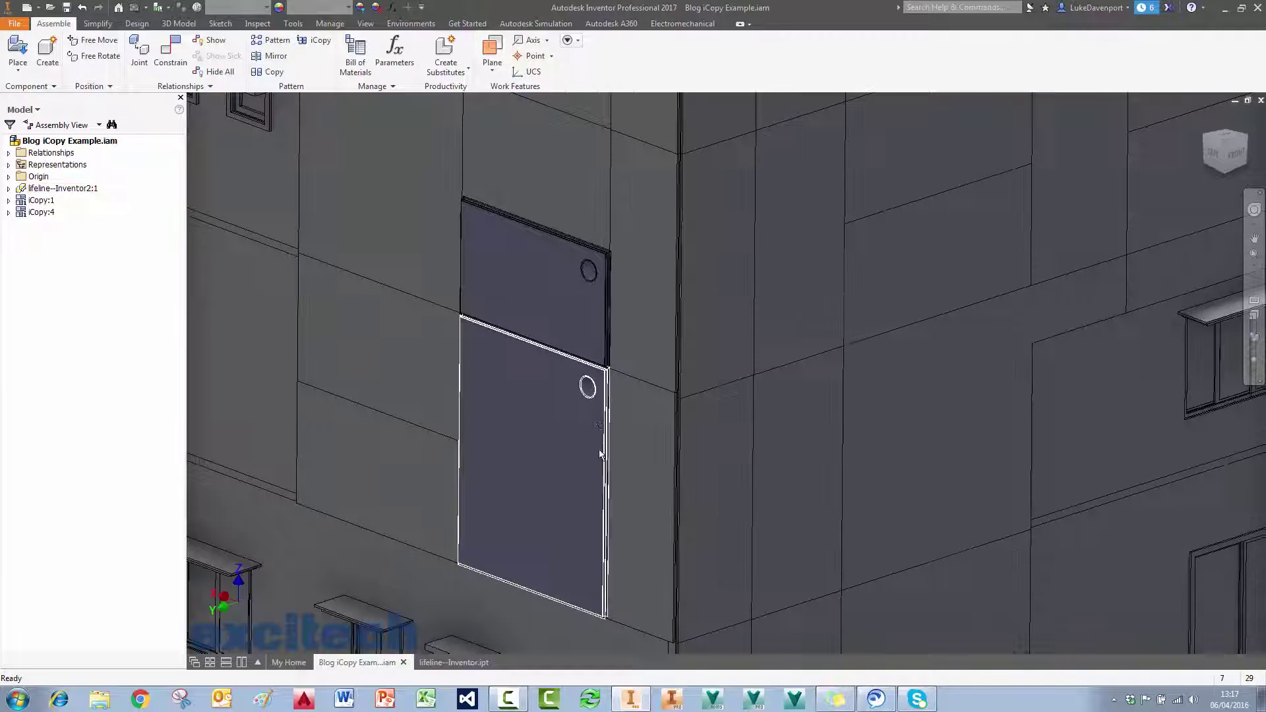
Step: Insert a narrow third iCopy panel into the corner cell reaching the wall's bottom corner
key(p)
click(719, 297)
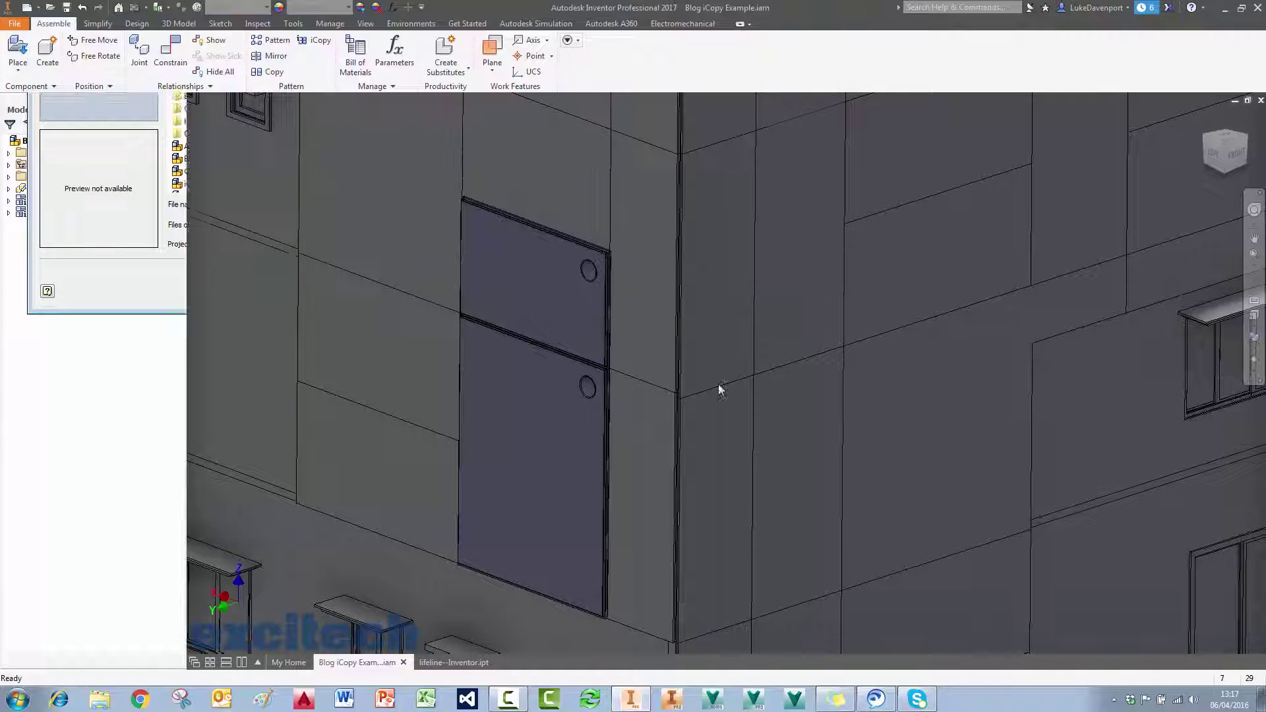
click(606, 621)
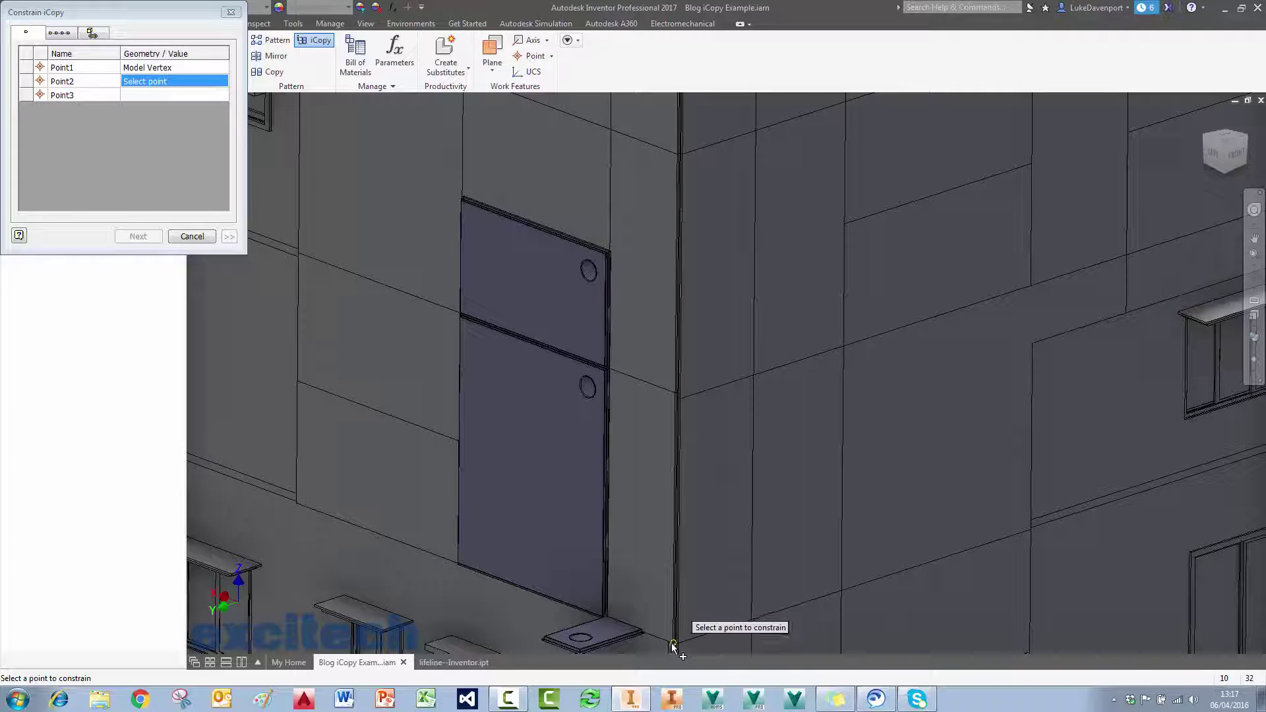
click(672, 644)
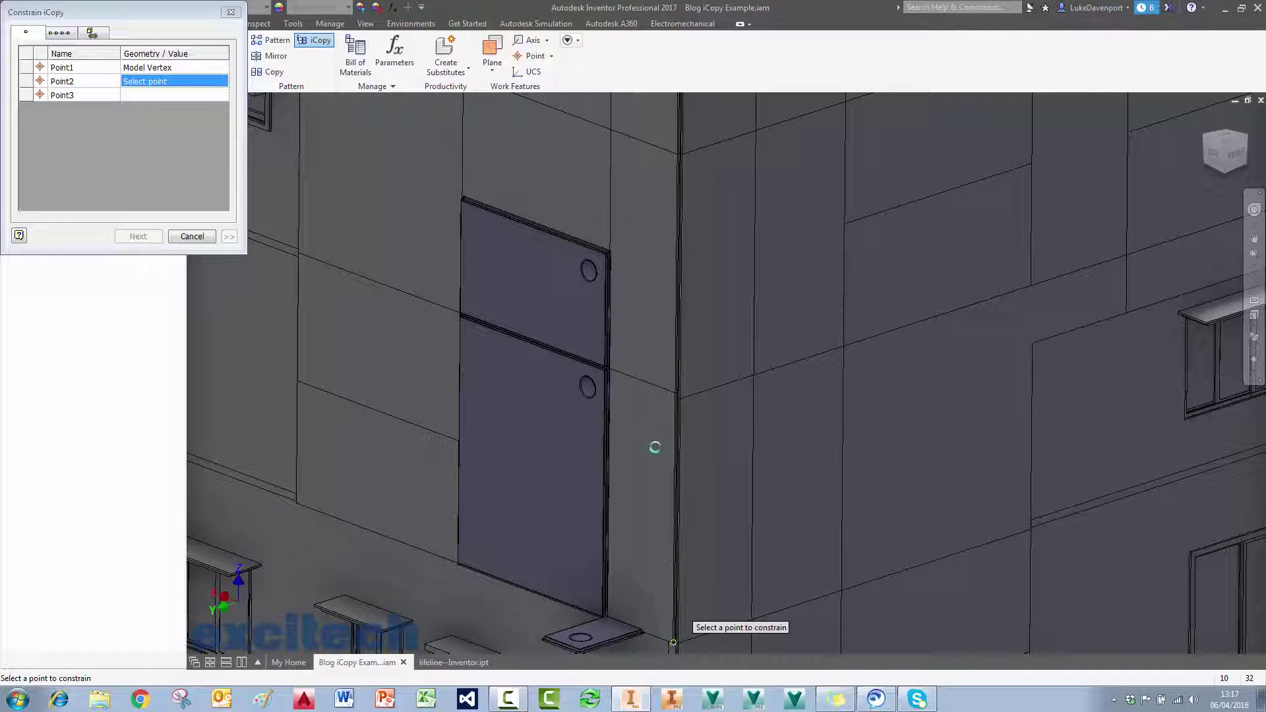
click(673, 392)
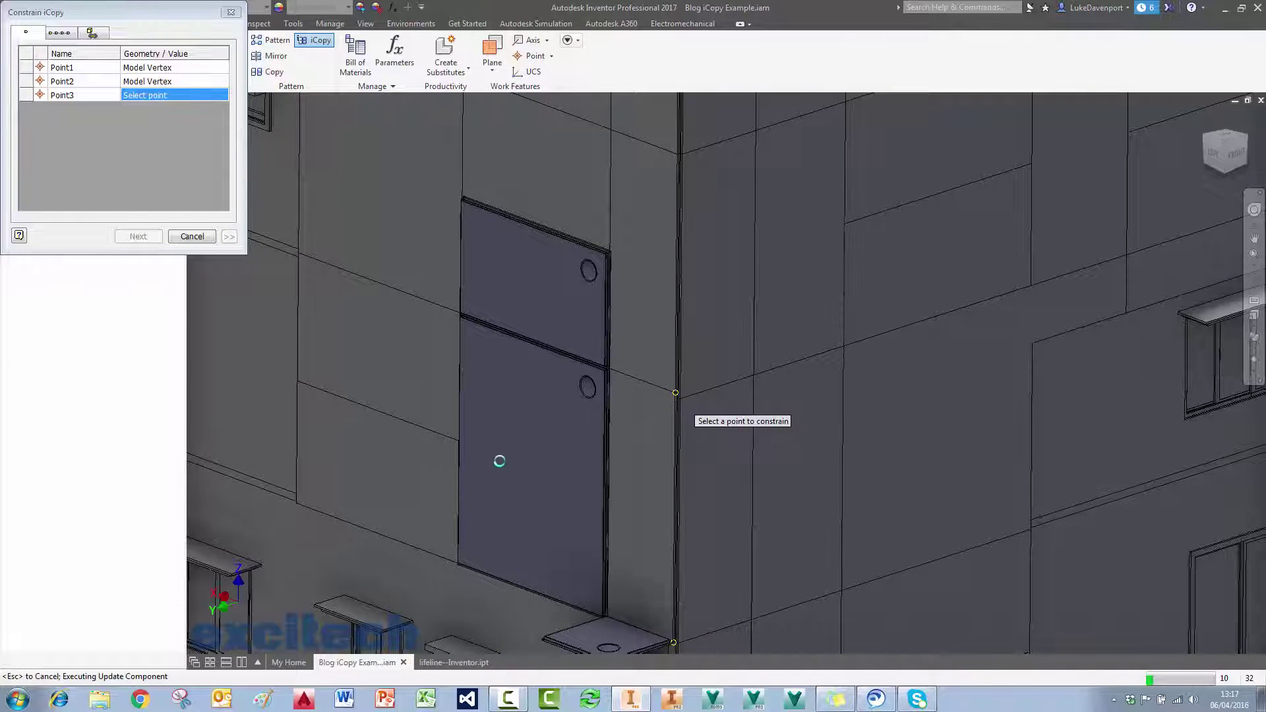
click(139, 236)
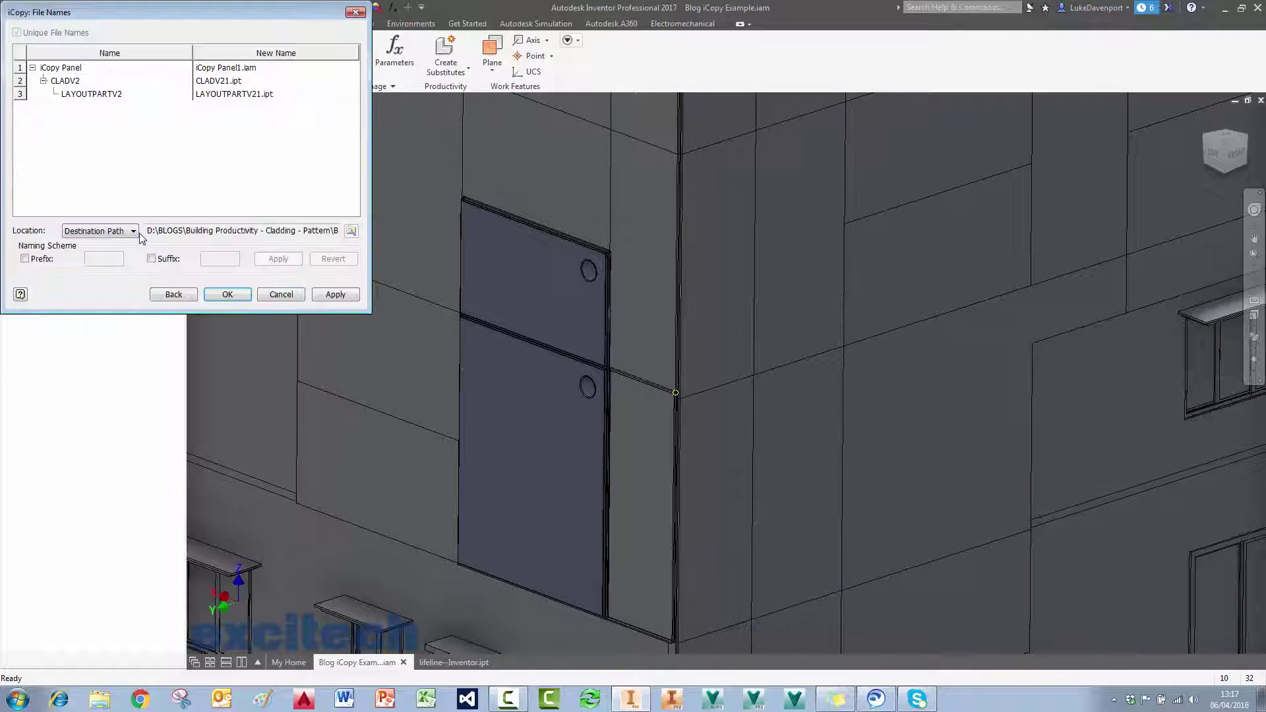
click(227, 294)
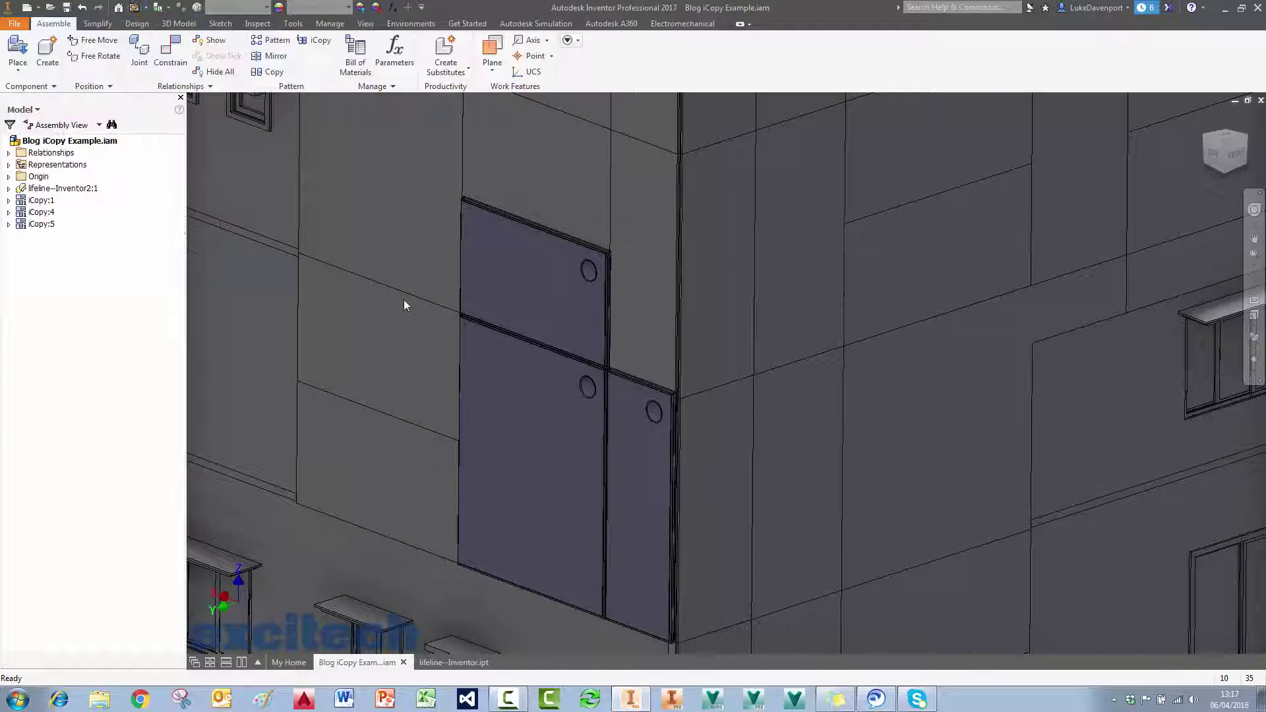
Step: Insert a wide, short fourth iCopy panel into the upper cell on the right-hand wall
key(Return)
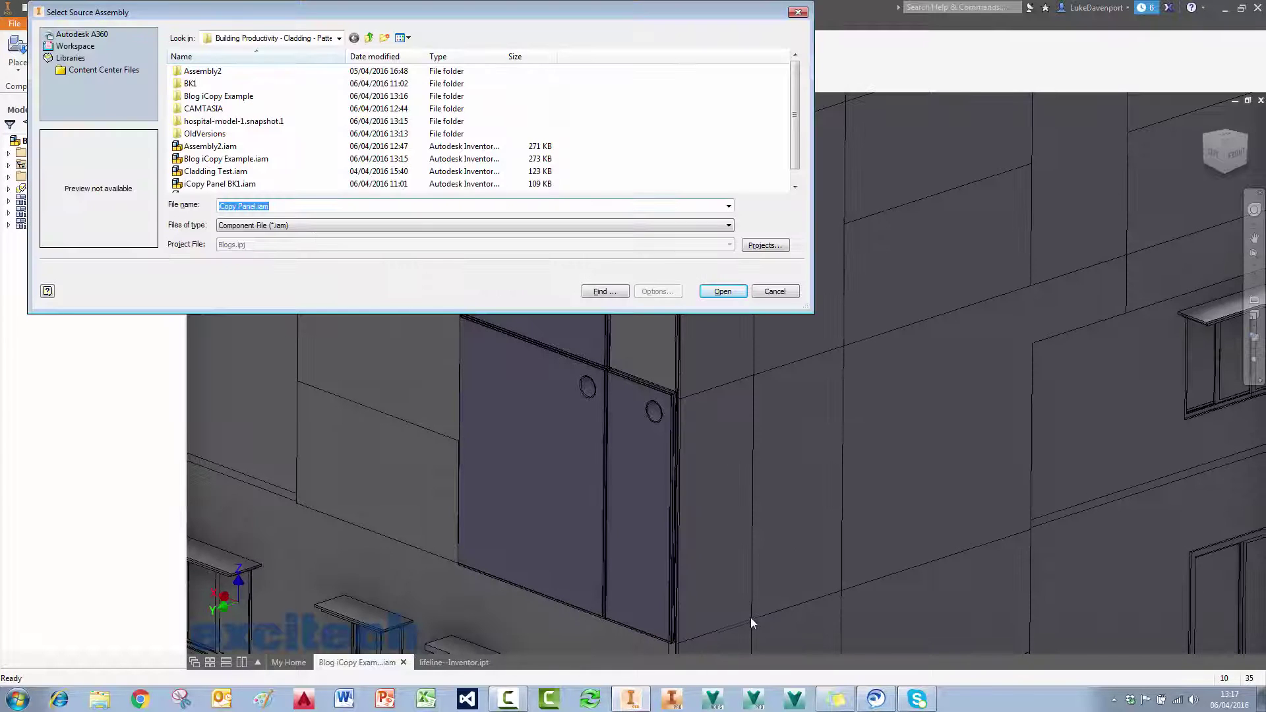
key(Return)
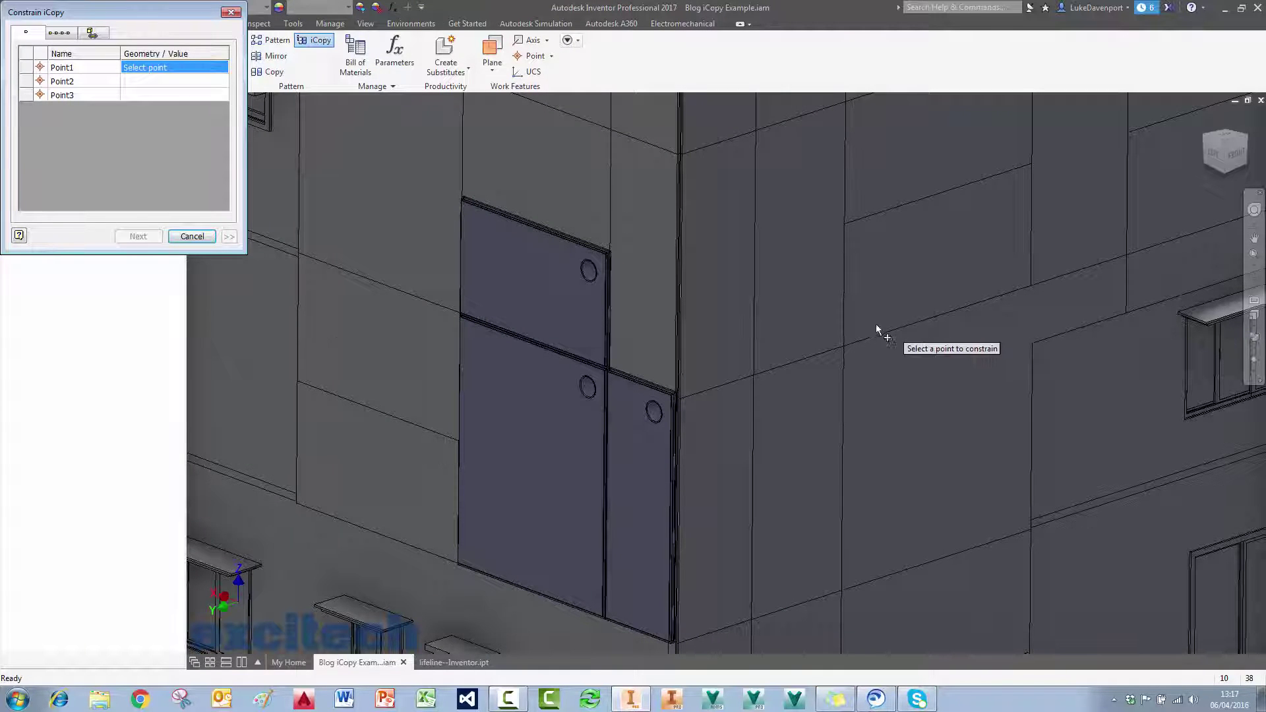
click(843, 346)
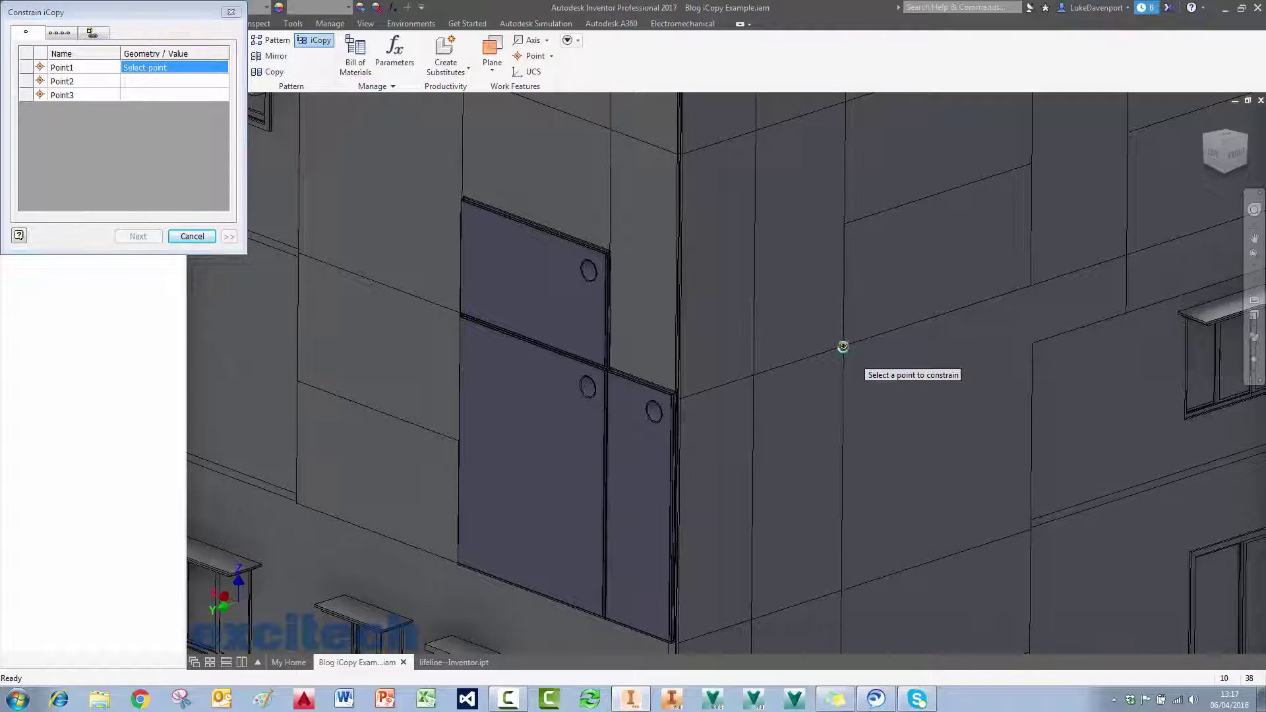
click(1031, 286)
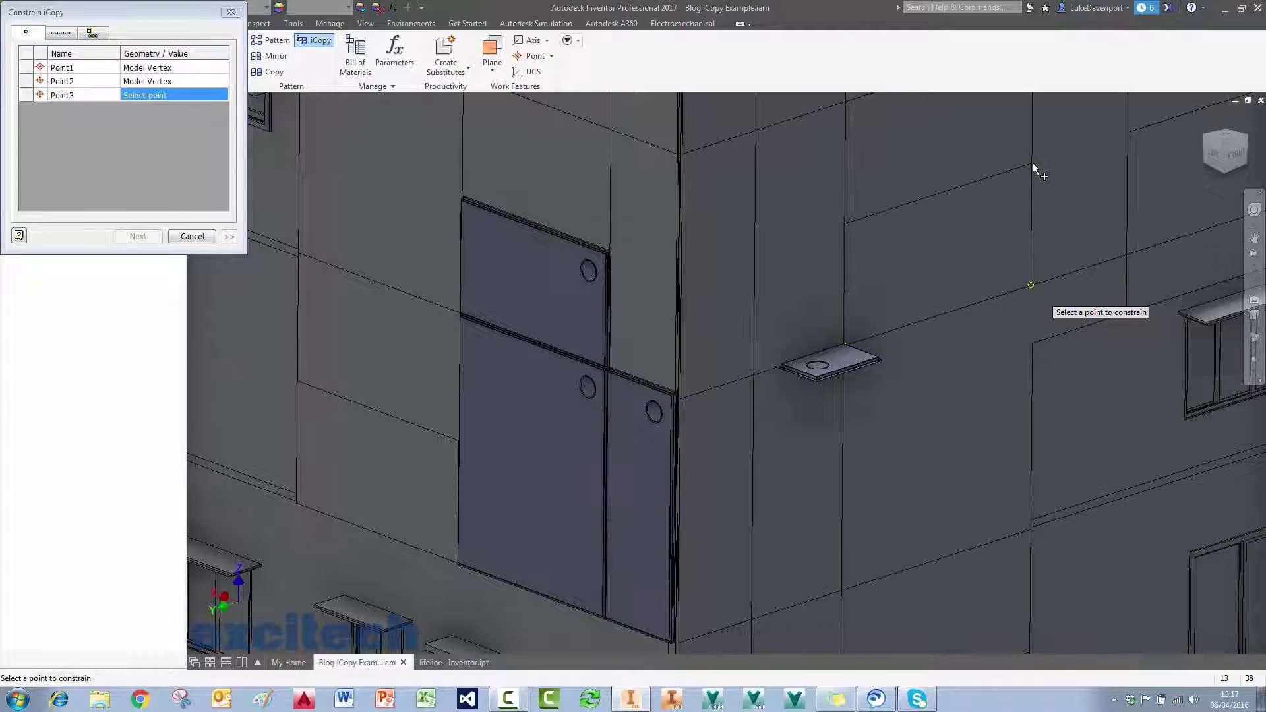
click(1031, 163)
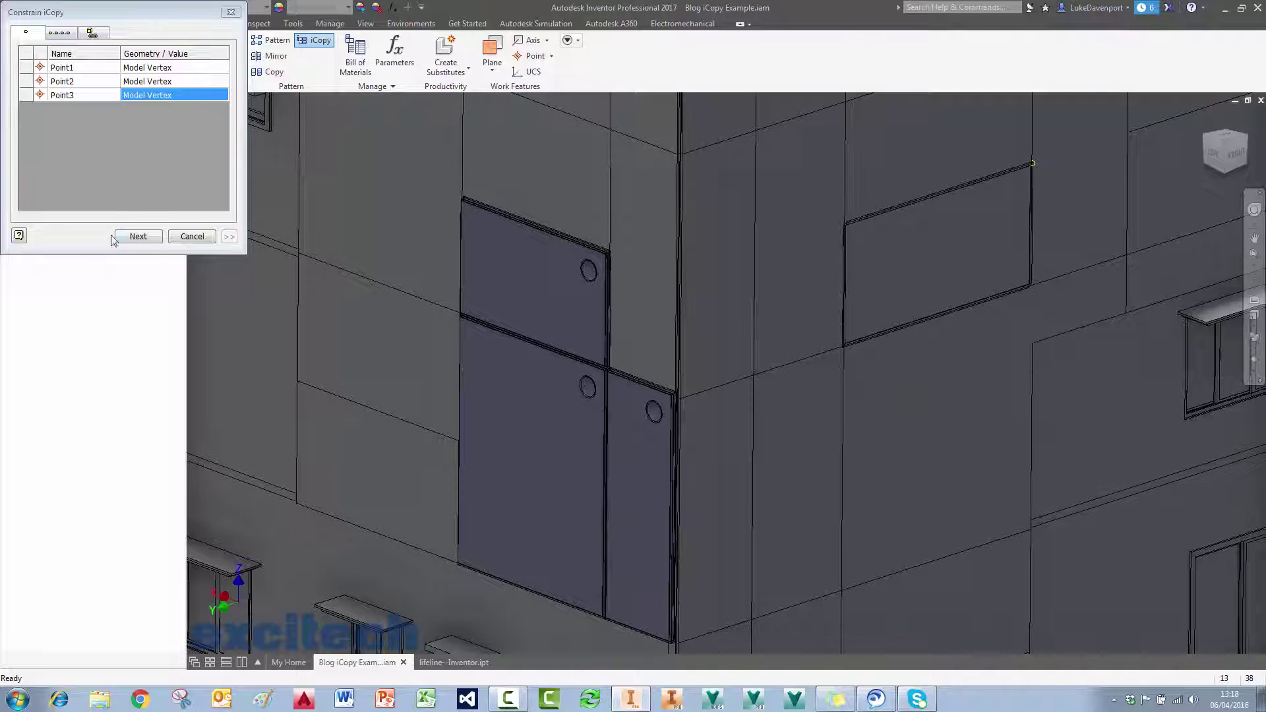
click(133, 237)
click(226, 294)
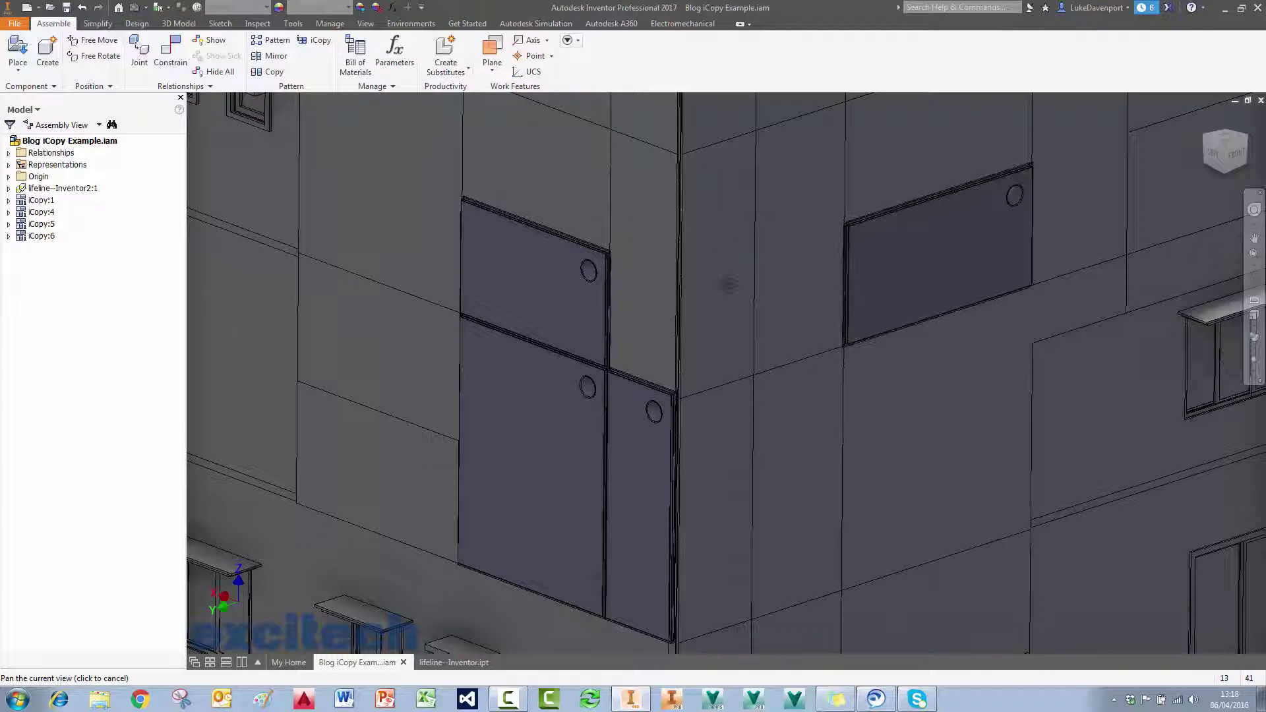
middle_drag(729, 285, 679, 396)
Step: Insert a tall fifth iCopy panel, iCopy:7, then open the upper-left panel for in-place editing
key(space)
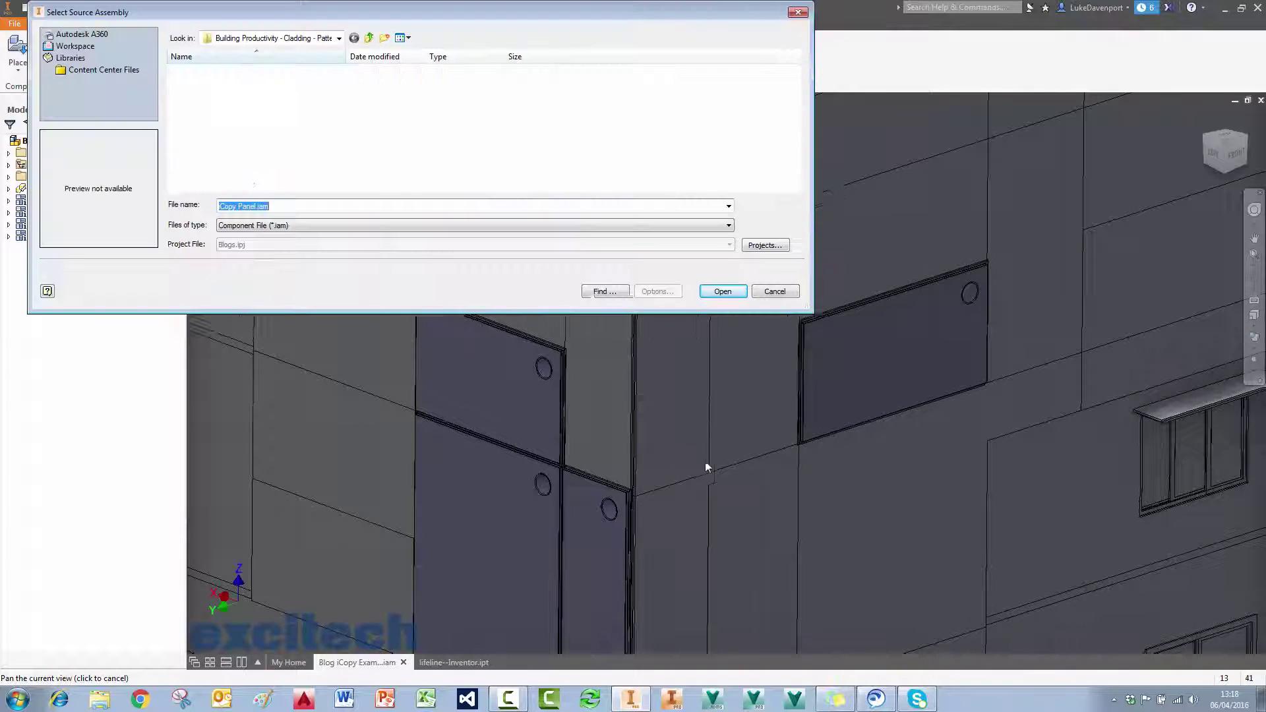
click(723, 290)
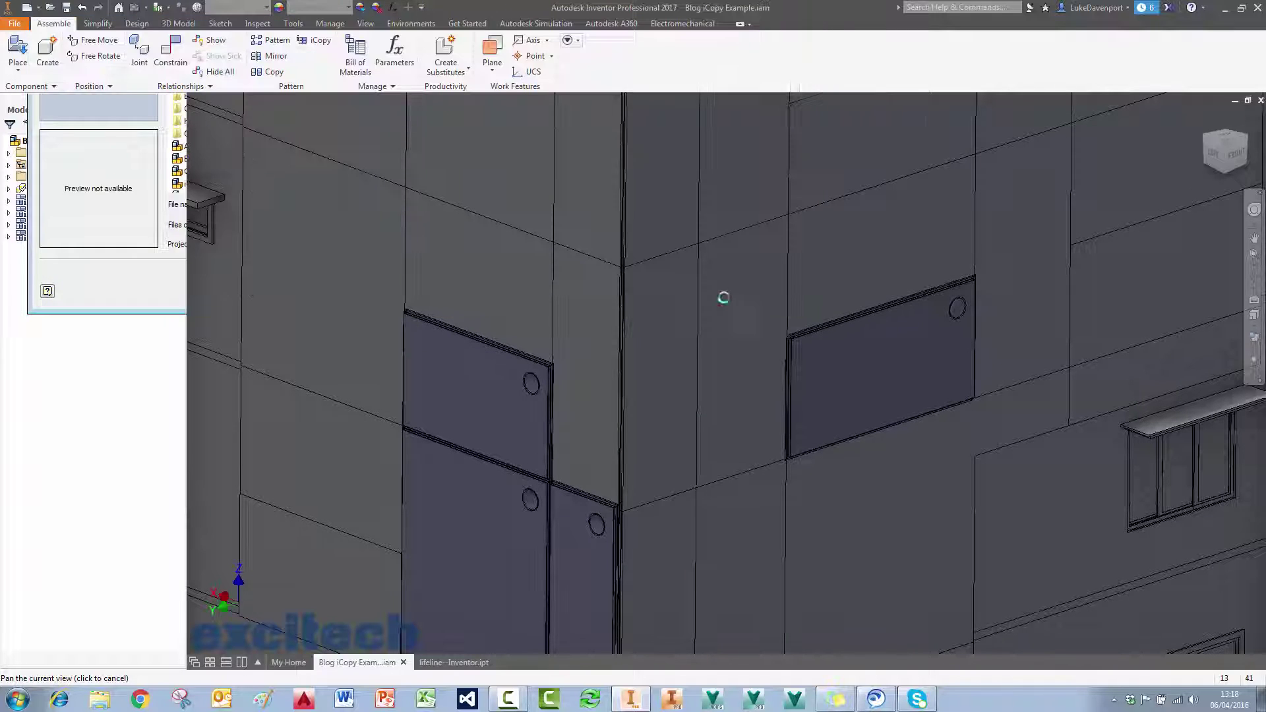
click(697, 489)
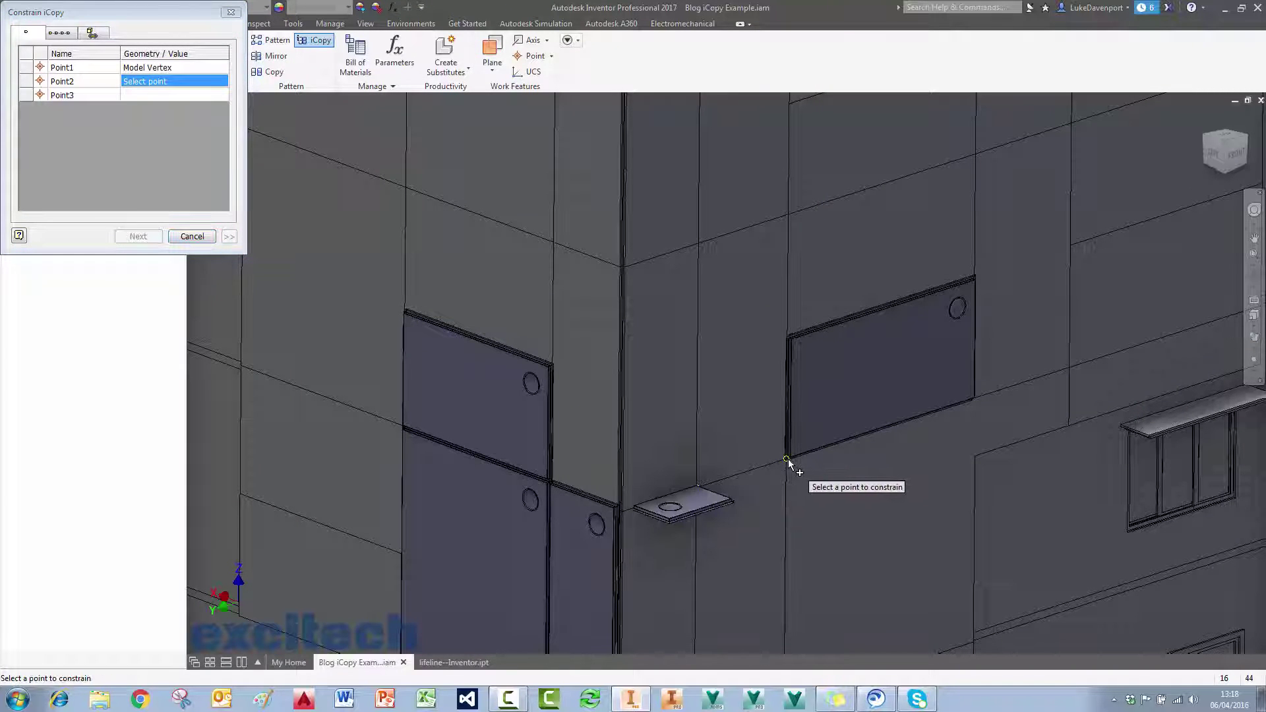
click(788, 215)
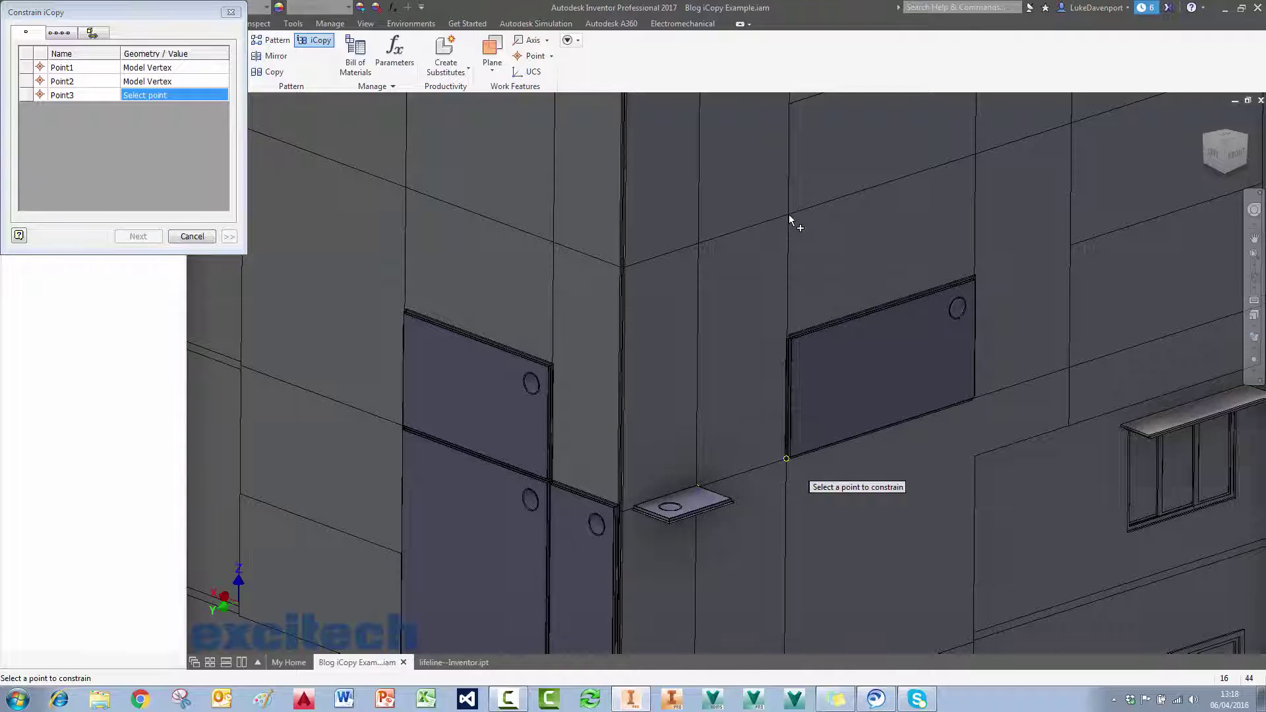
click(772, 251)
click(138, 236)
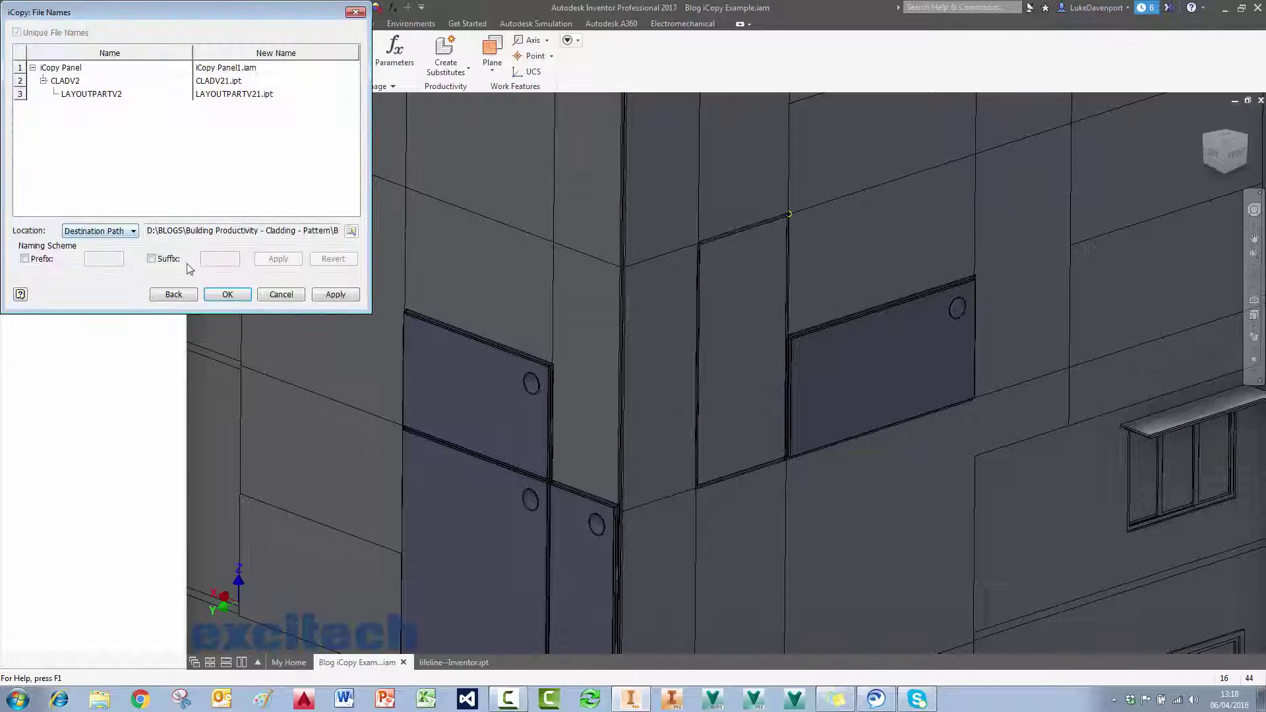
click(228, 294)
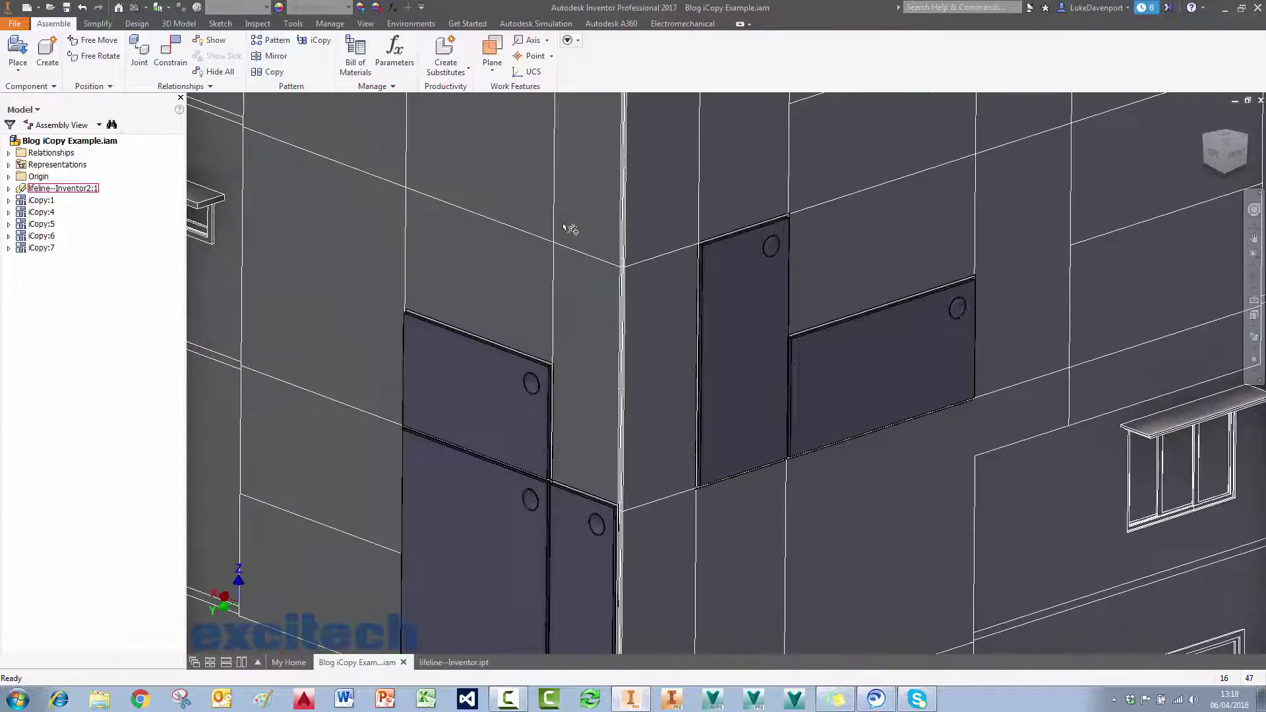
scroll(565, 228, up, 3)
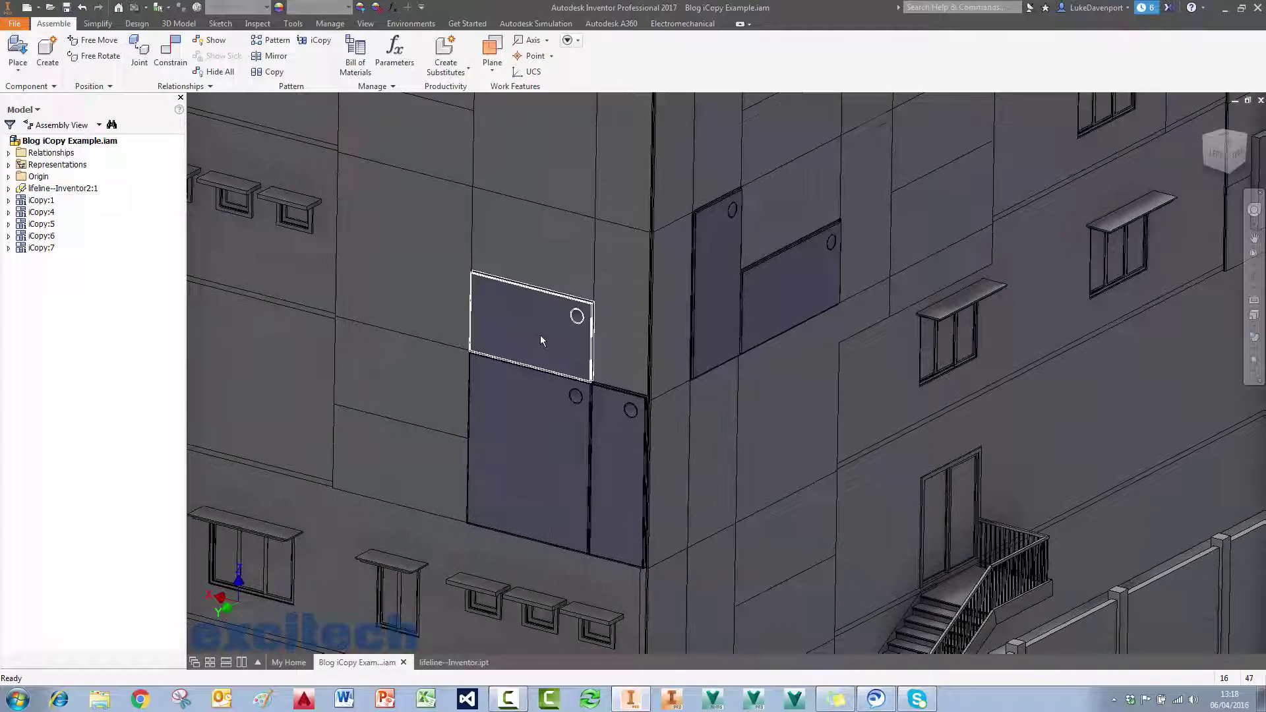
double_click(538, 319)
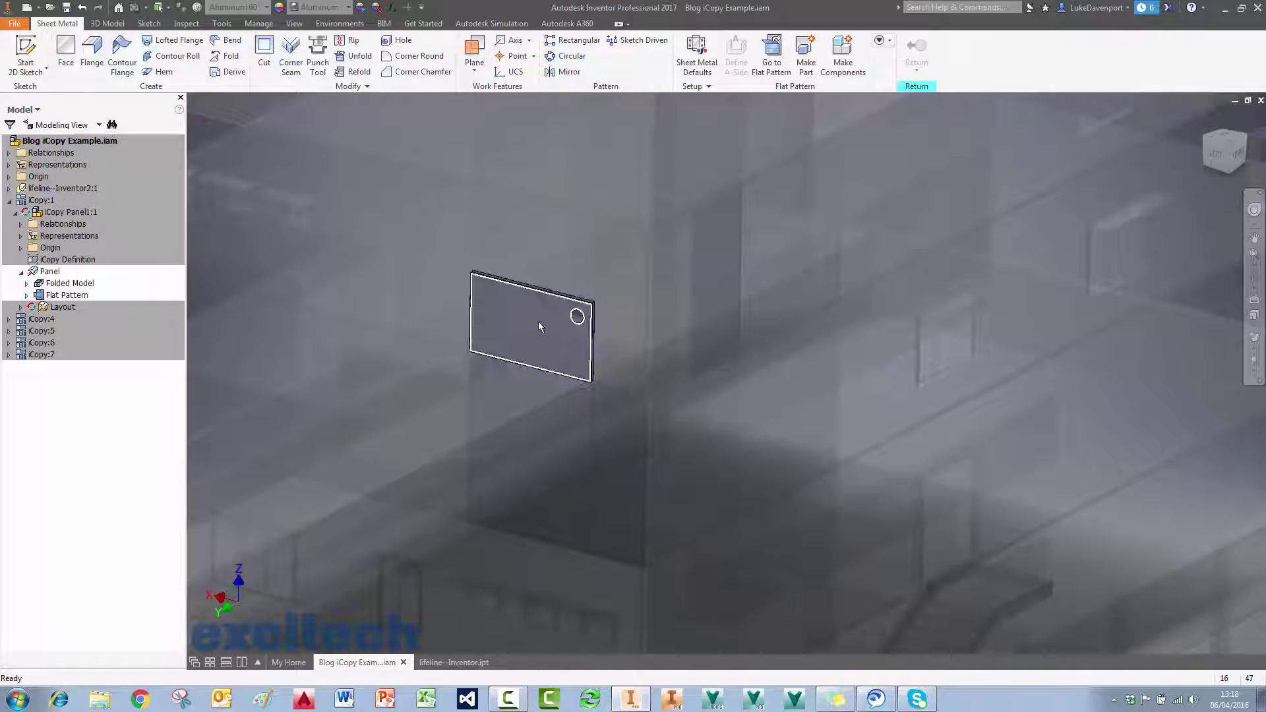
Step: Add points to the upper-left panel's Edit Dimple Positions sketch, giving four dimples, then return
click(27, 284)
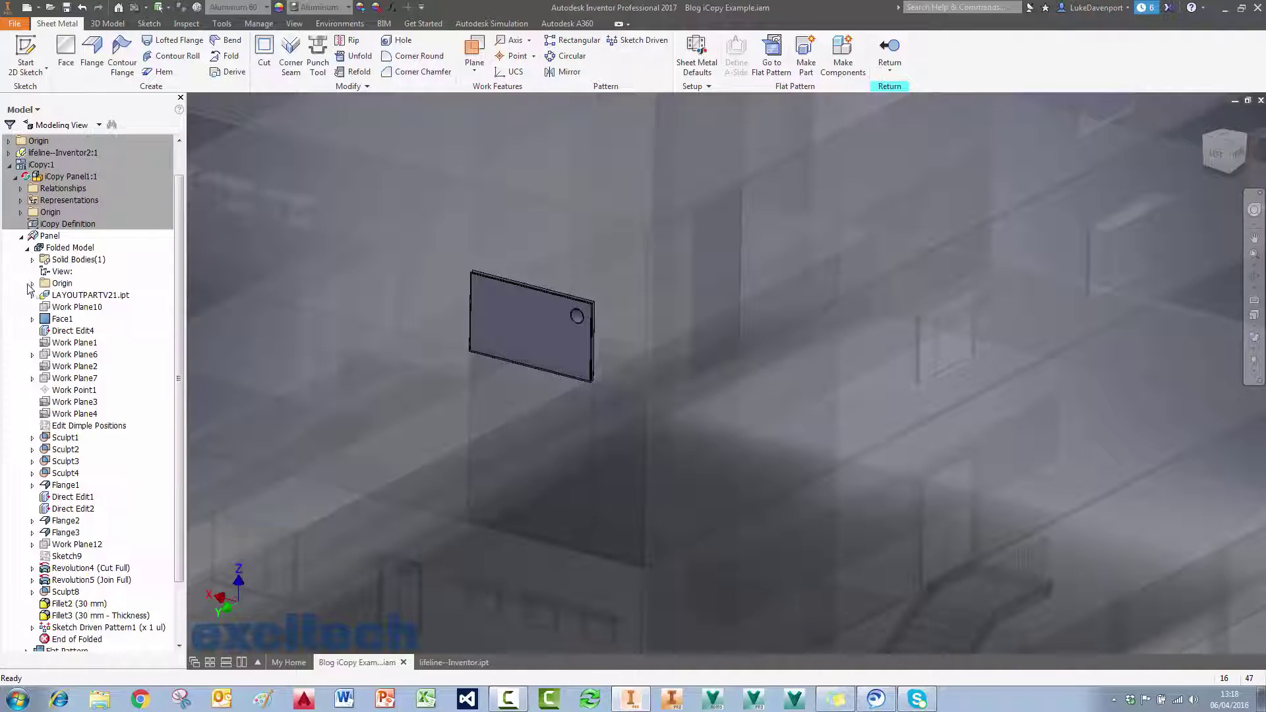
double_click(80, 426)
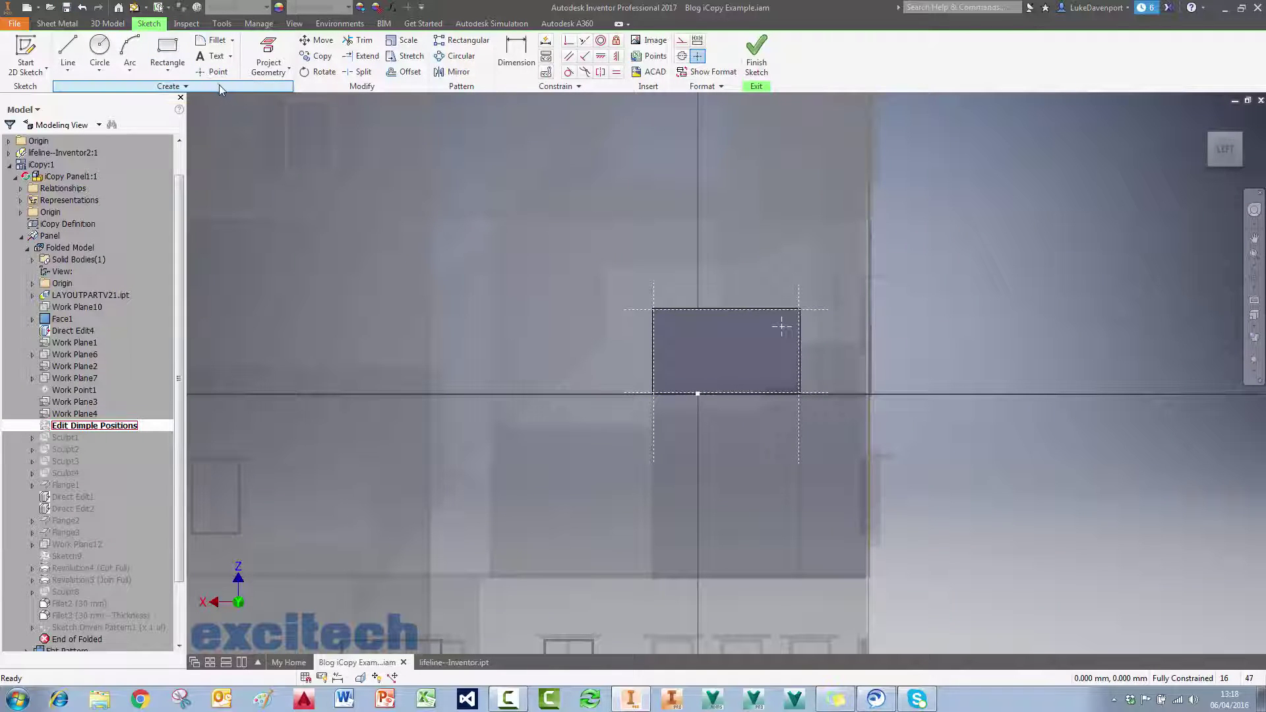
click(215, 72)
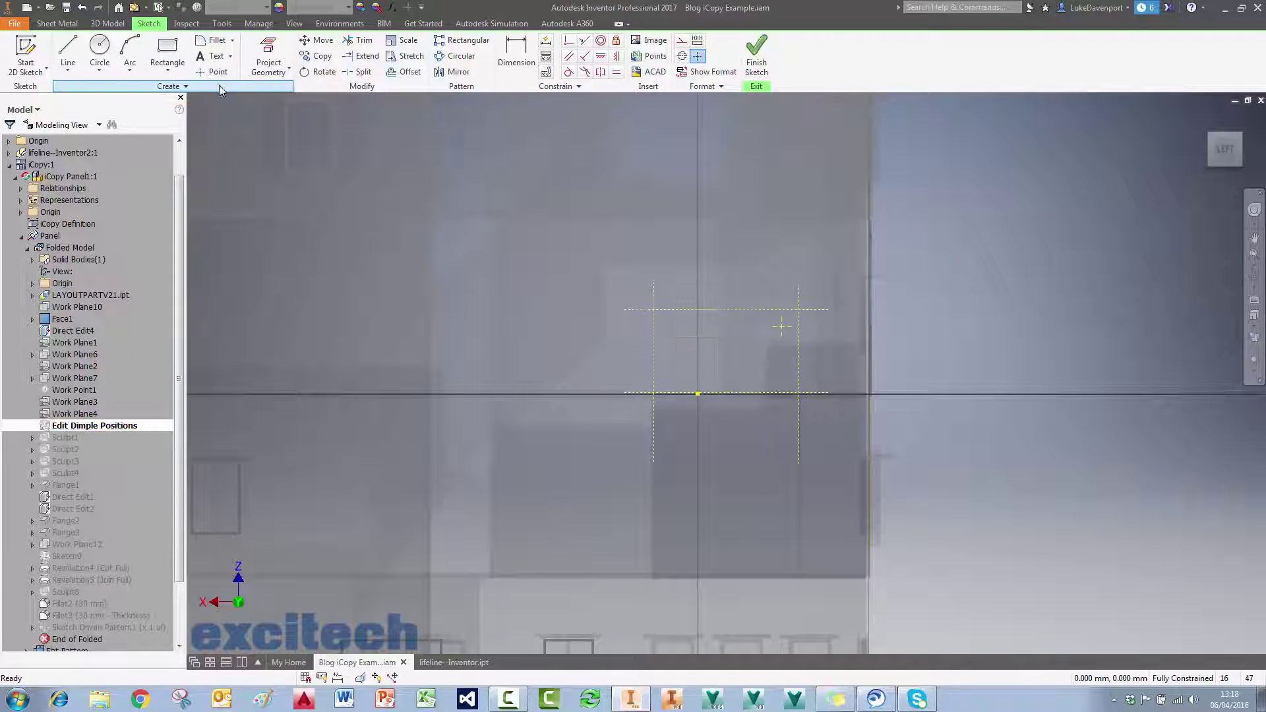
click(763, 362)
click(718, 327)
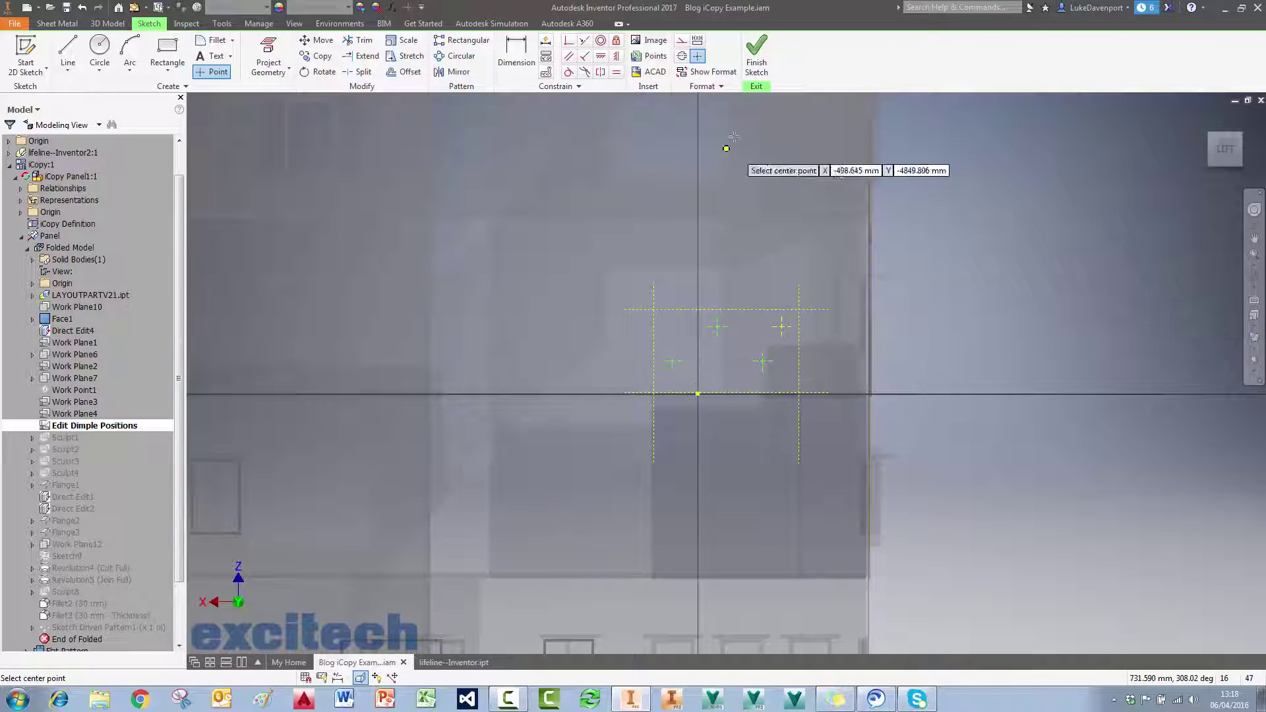
click(759, 69)
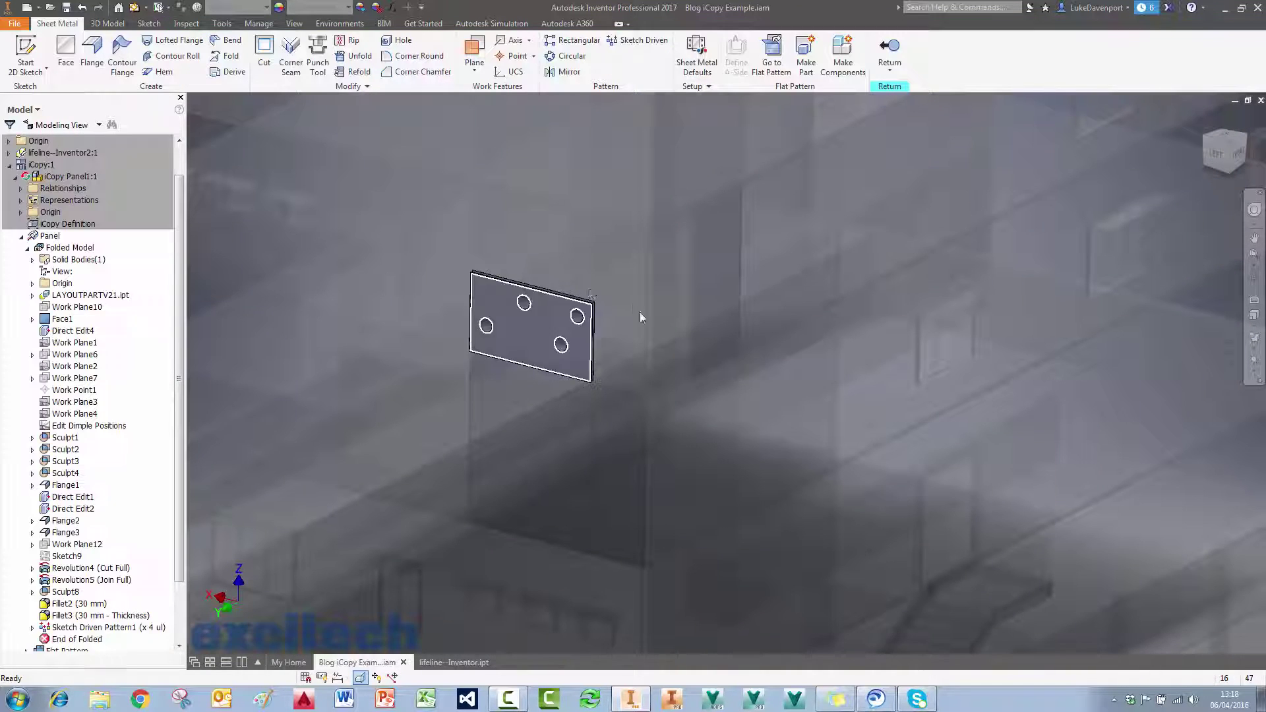
click(898, 50)
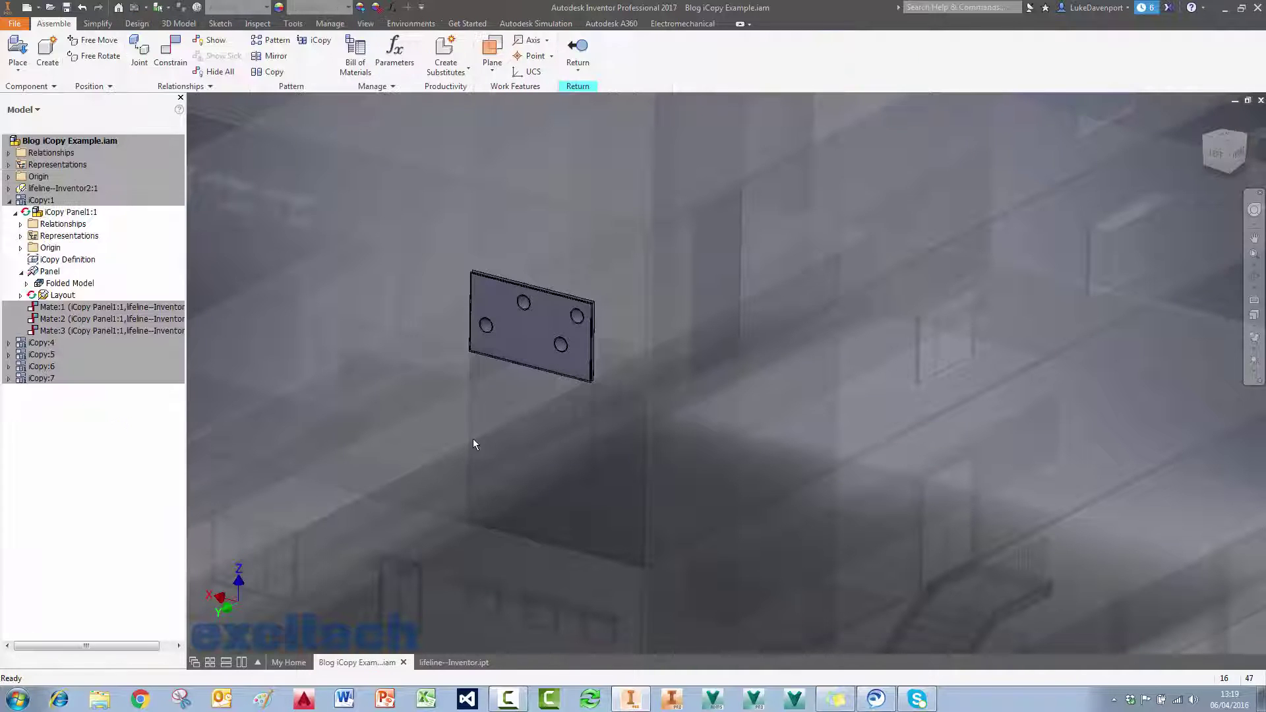
Step: Return to the building assembly and open the lower-left tall panel part for in-place editing
click(578, 49)
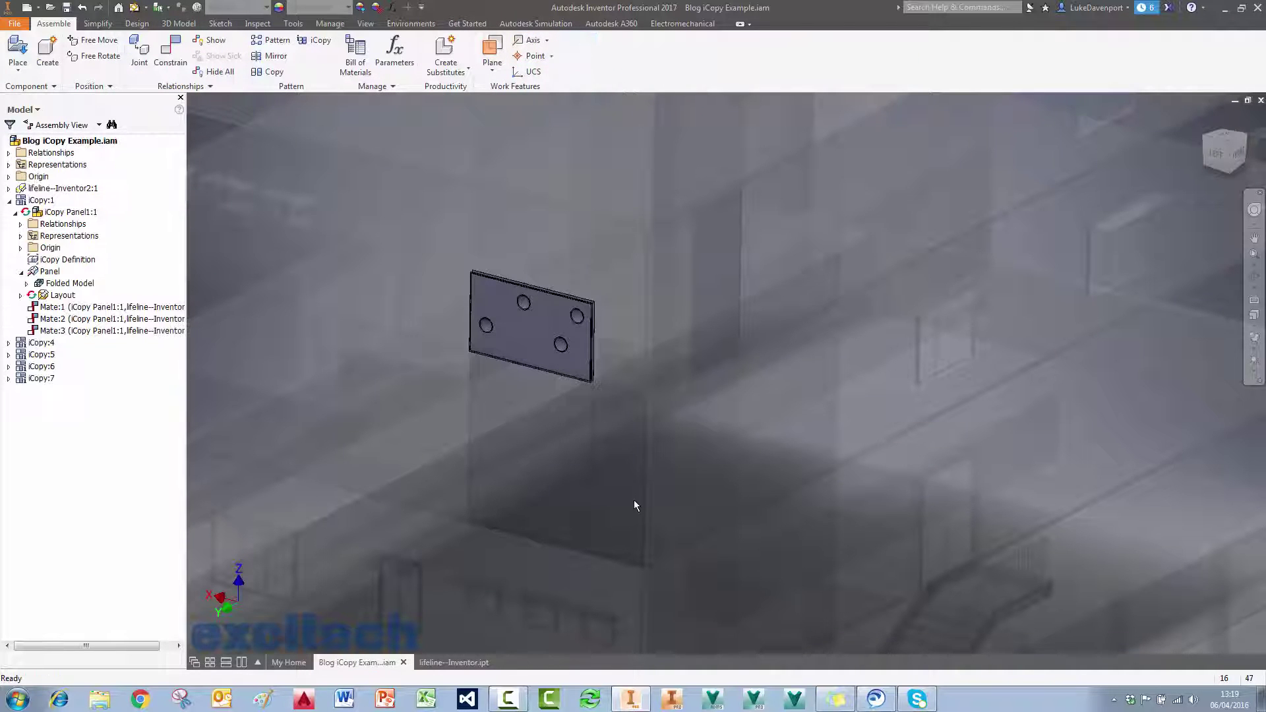
double_click(549, 459)
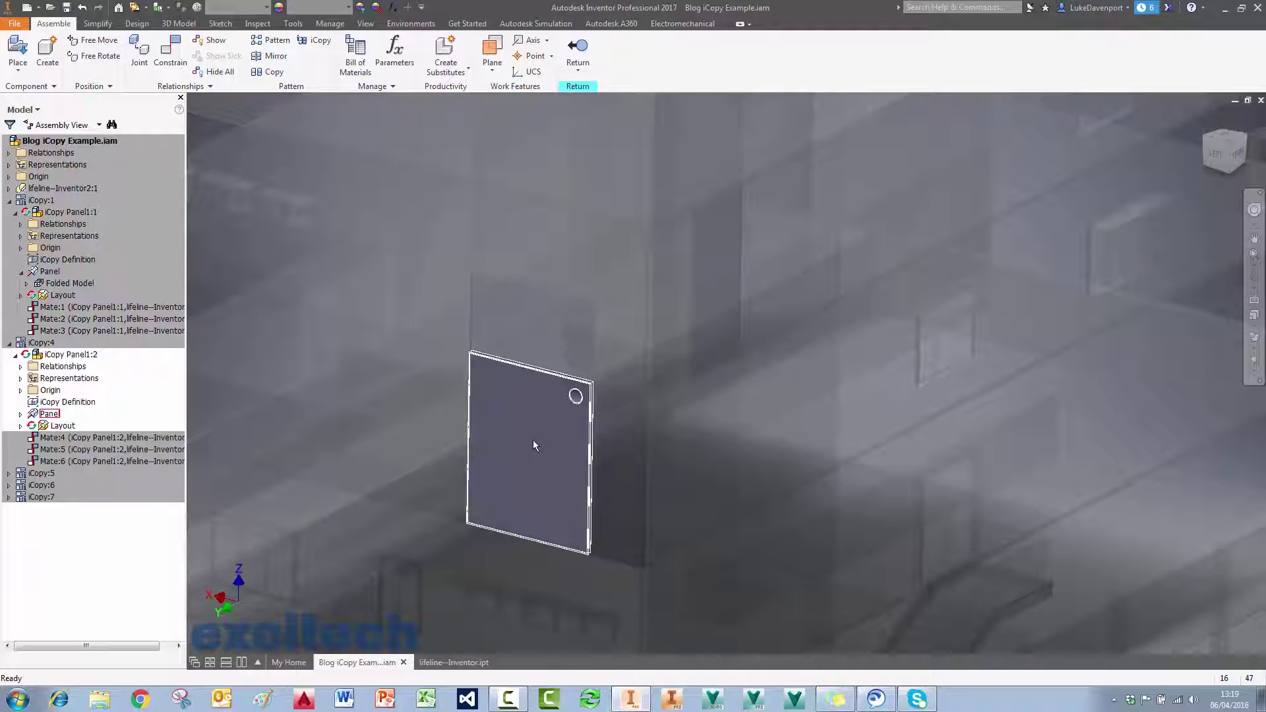
click(534, 445)
double_click(534, 408)
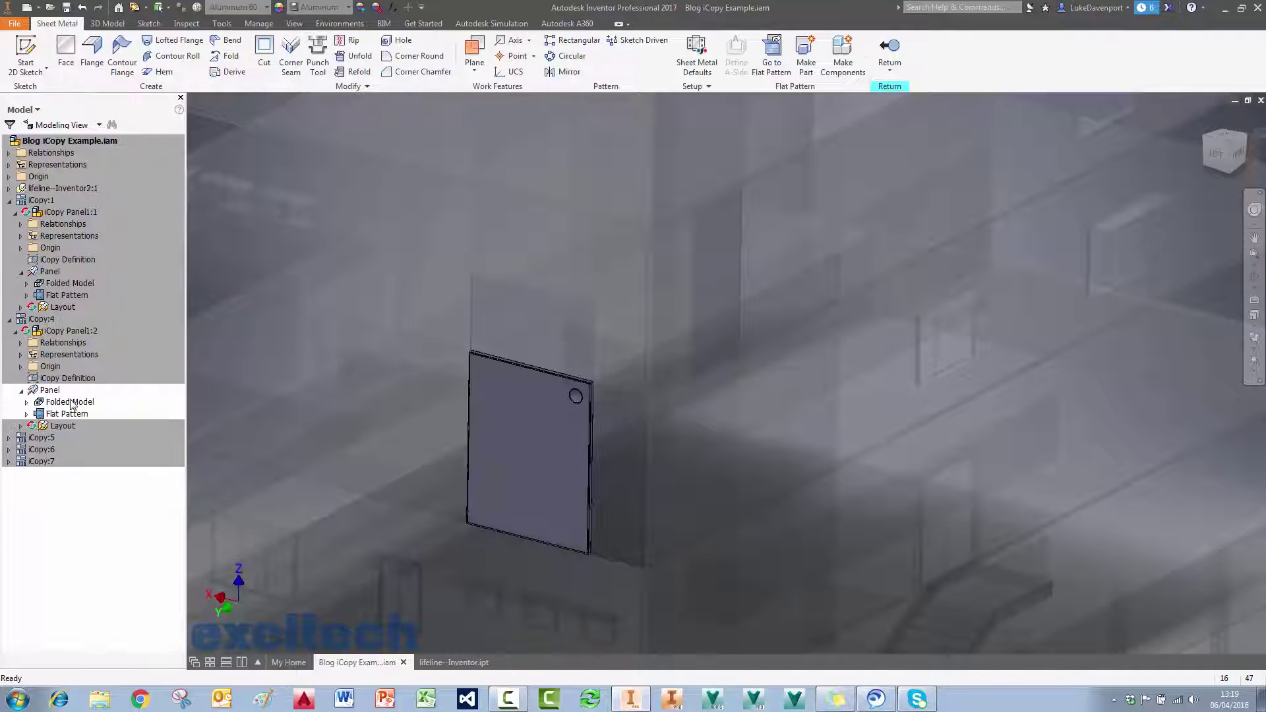
Step: Add seven dimple centre points to its Edit Dimple Positions sketch, giving nine dimples
click(27, 402)
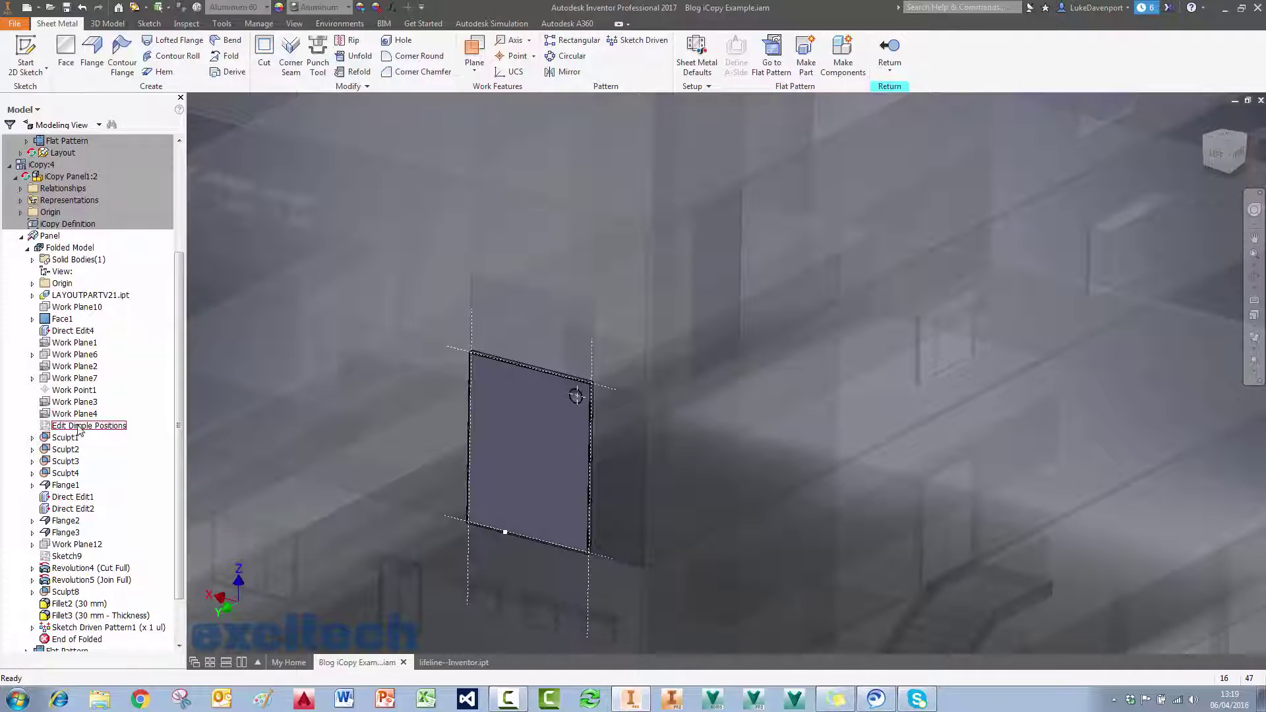
double_click(78, 426)
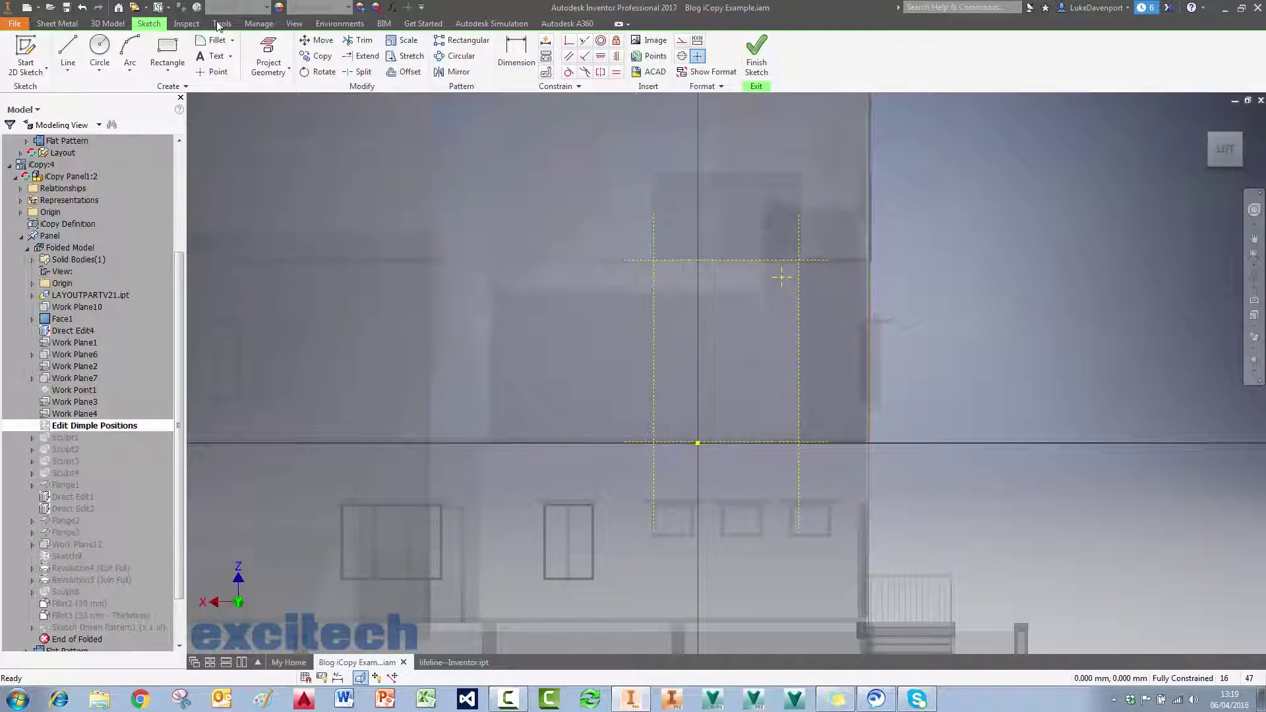
click(213, 71)
click(770, 319)
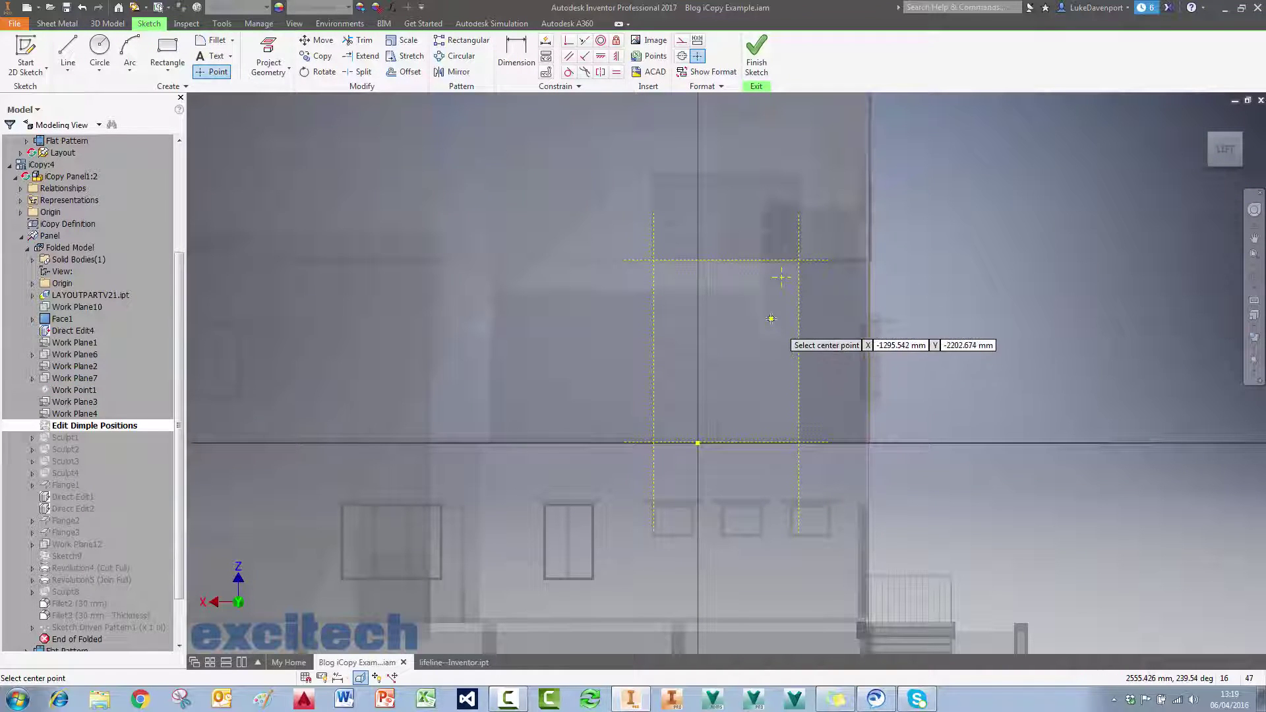
click(781, 370)
click(741, 407)
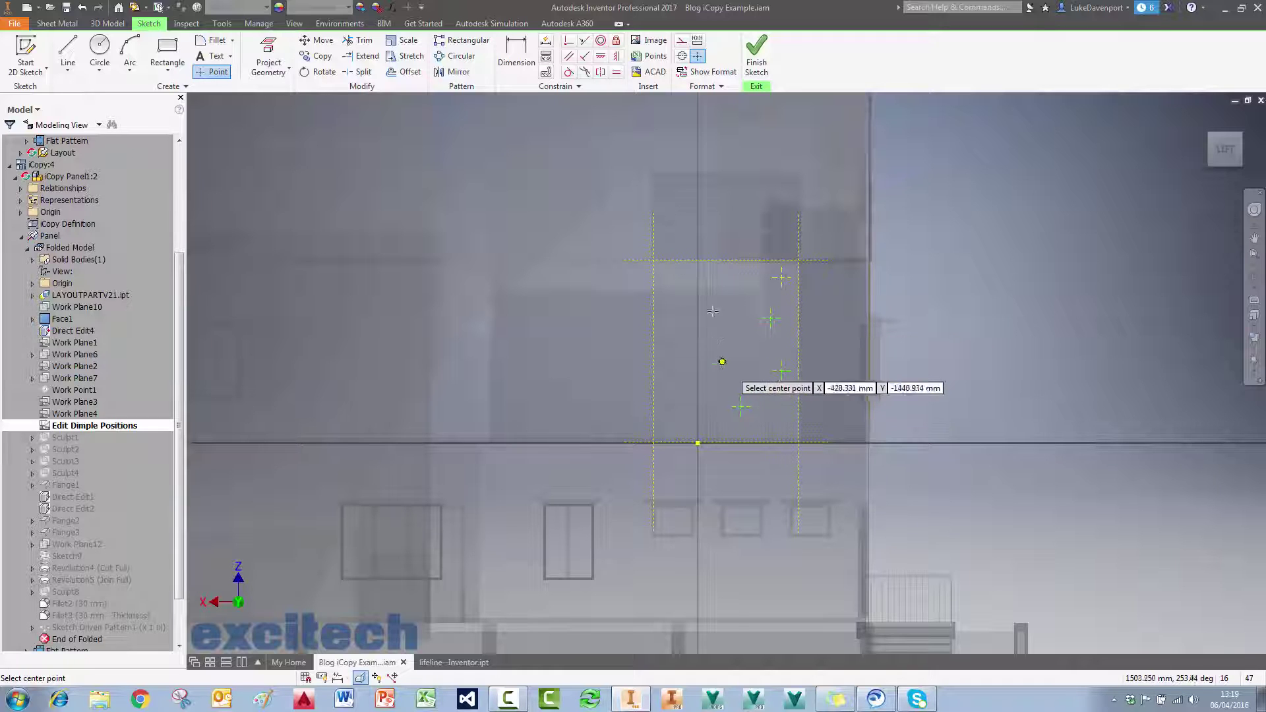
click(722, 361)
click(741, 287)
click(673, 282)
click(679, 340)
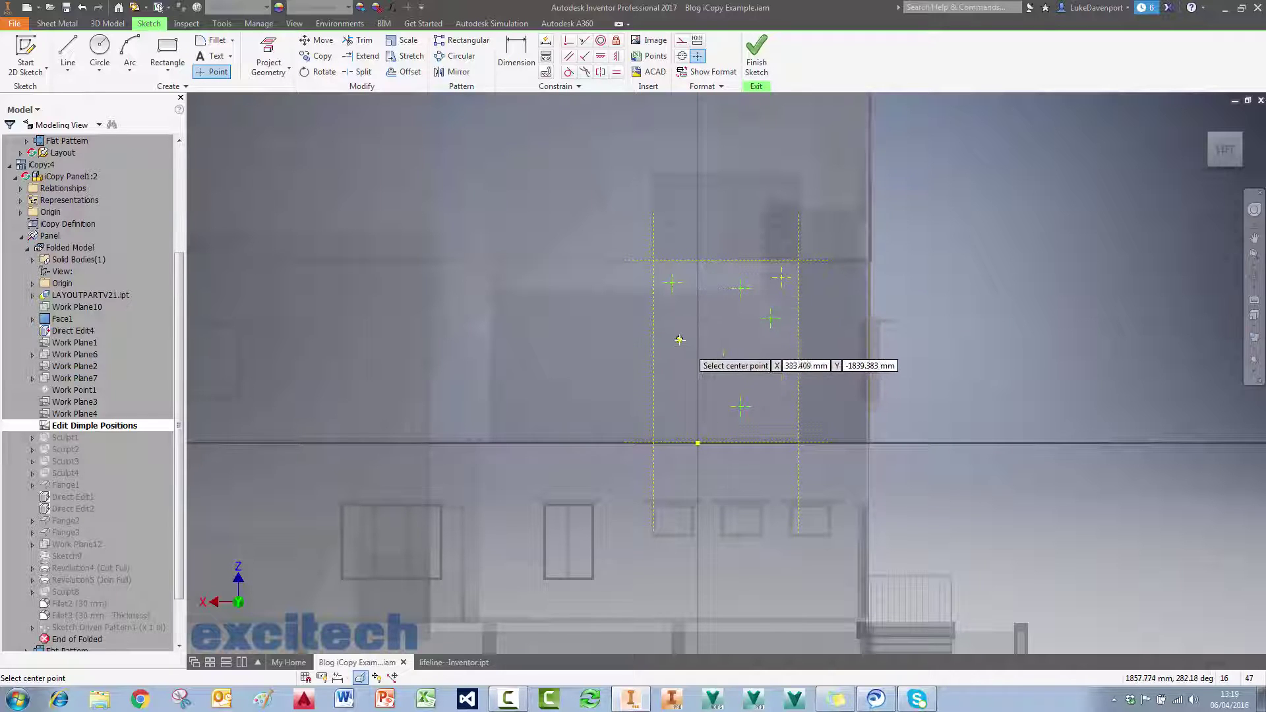
click(765, 58)
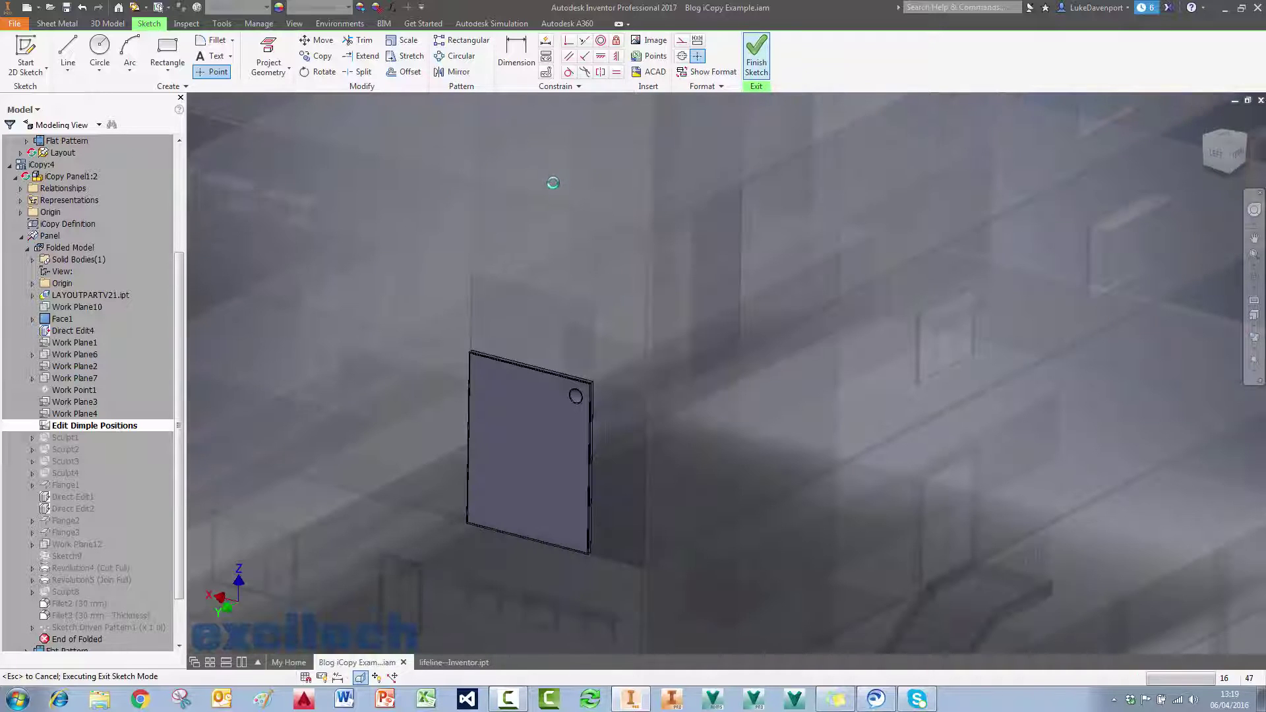
click(890, 50)
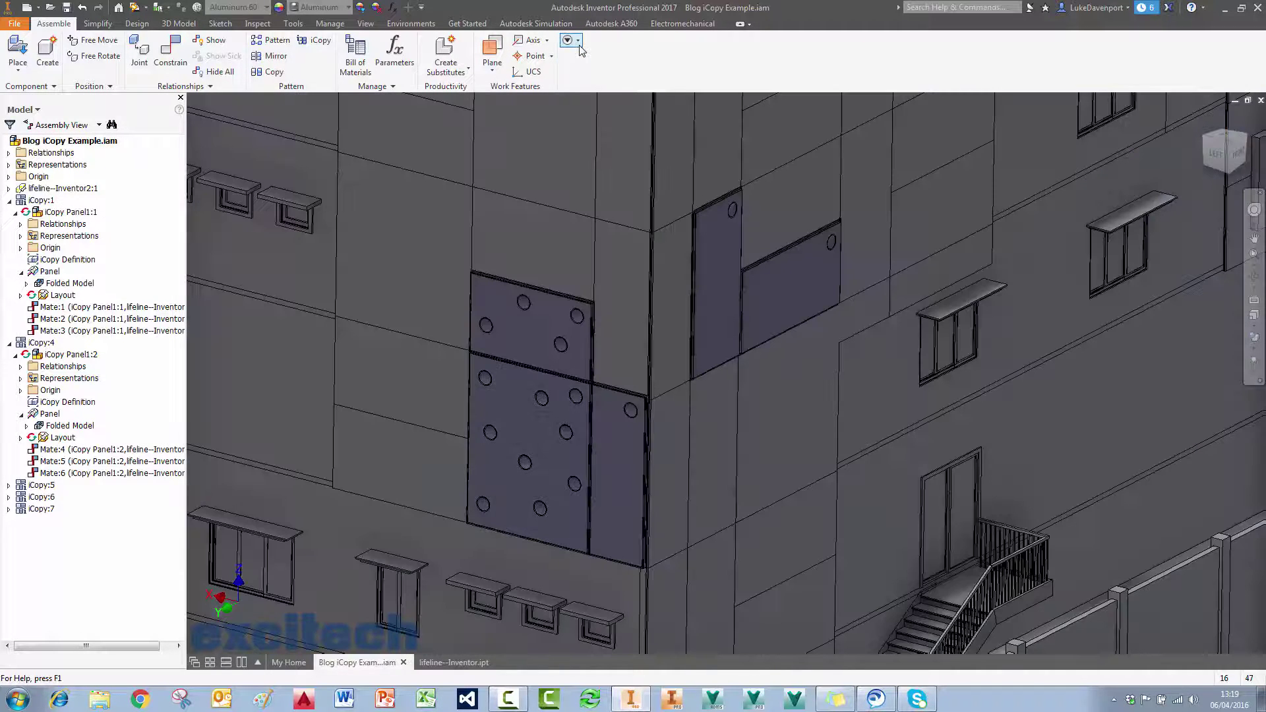
Step: Add a dimple point to the narrow iCopy:7 panel's Edit Dimple Positions sketch, making four dimples
scroll(881, 313, up, 5)
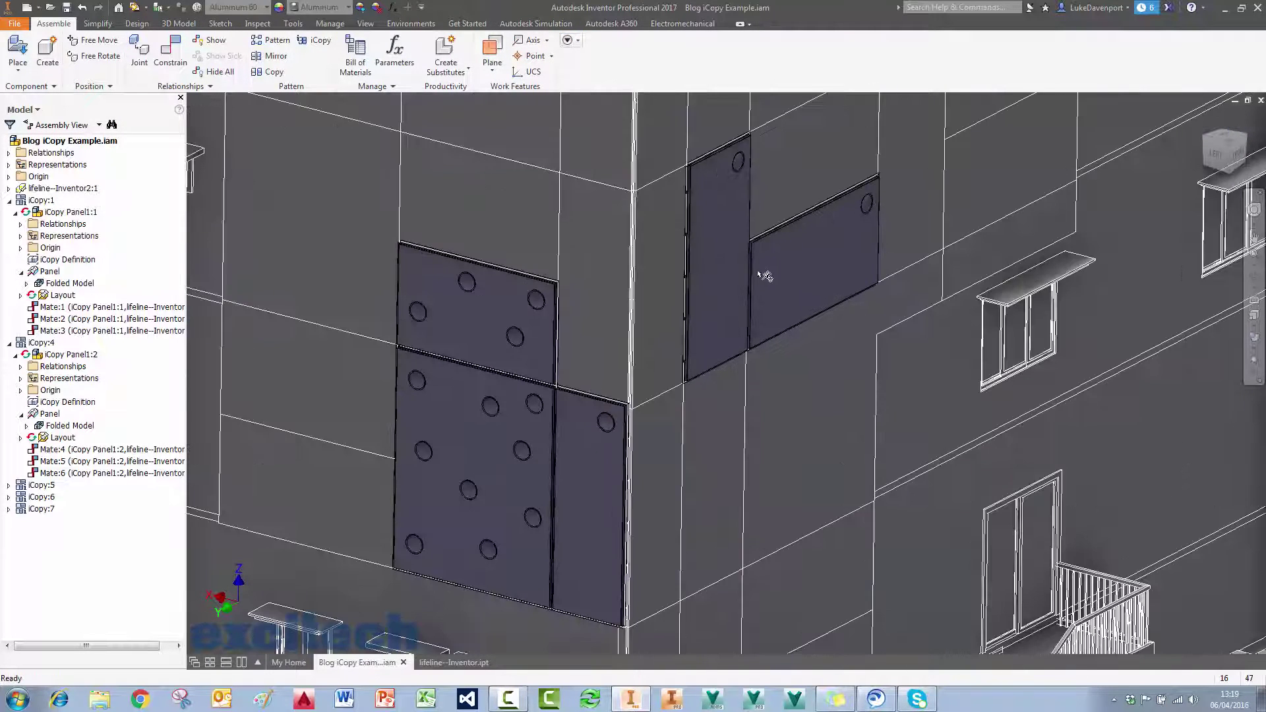
double_click(730, 269)
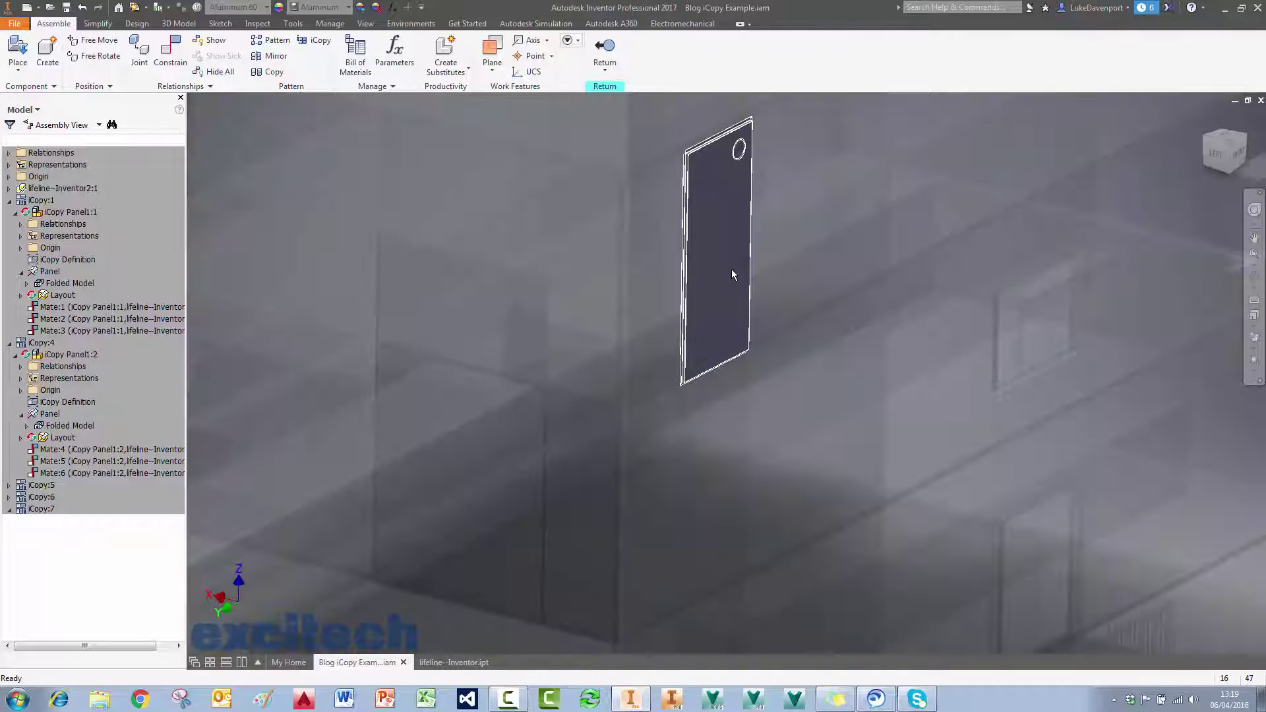
click(723, 251)
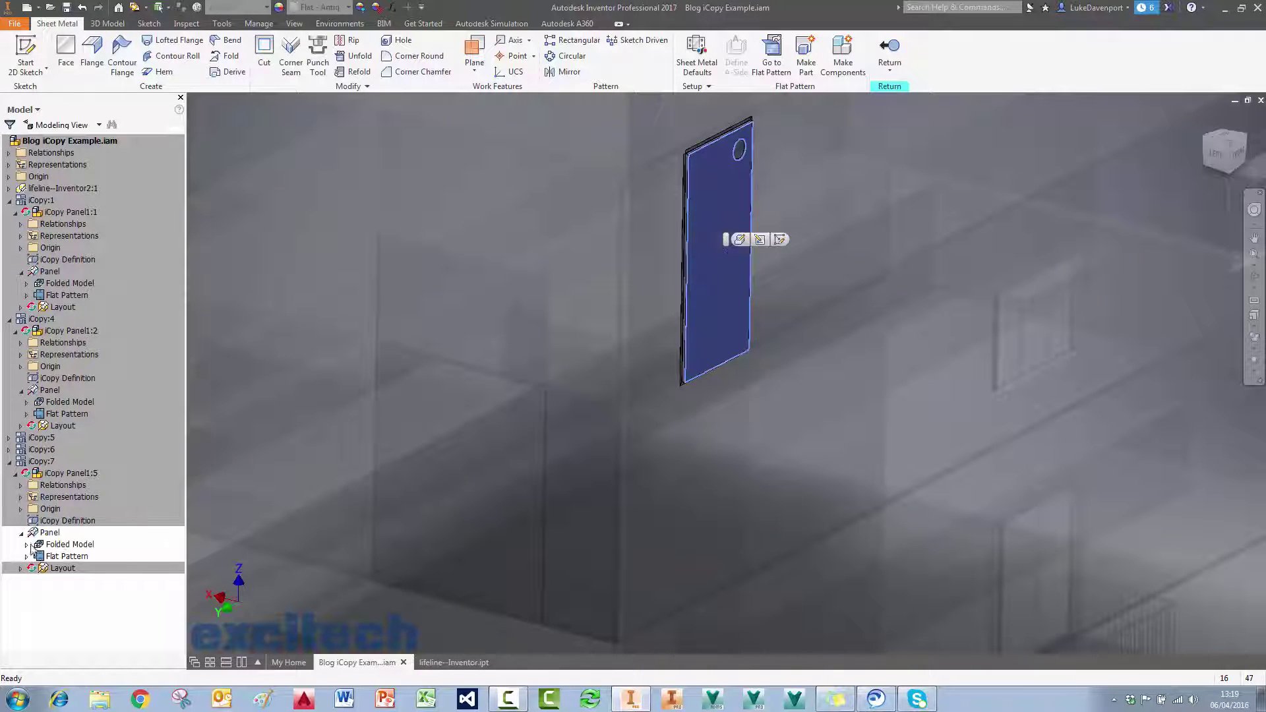
click(27, 544)
double_click(86, 425)
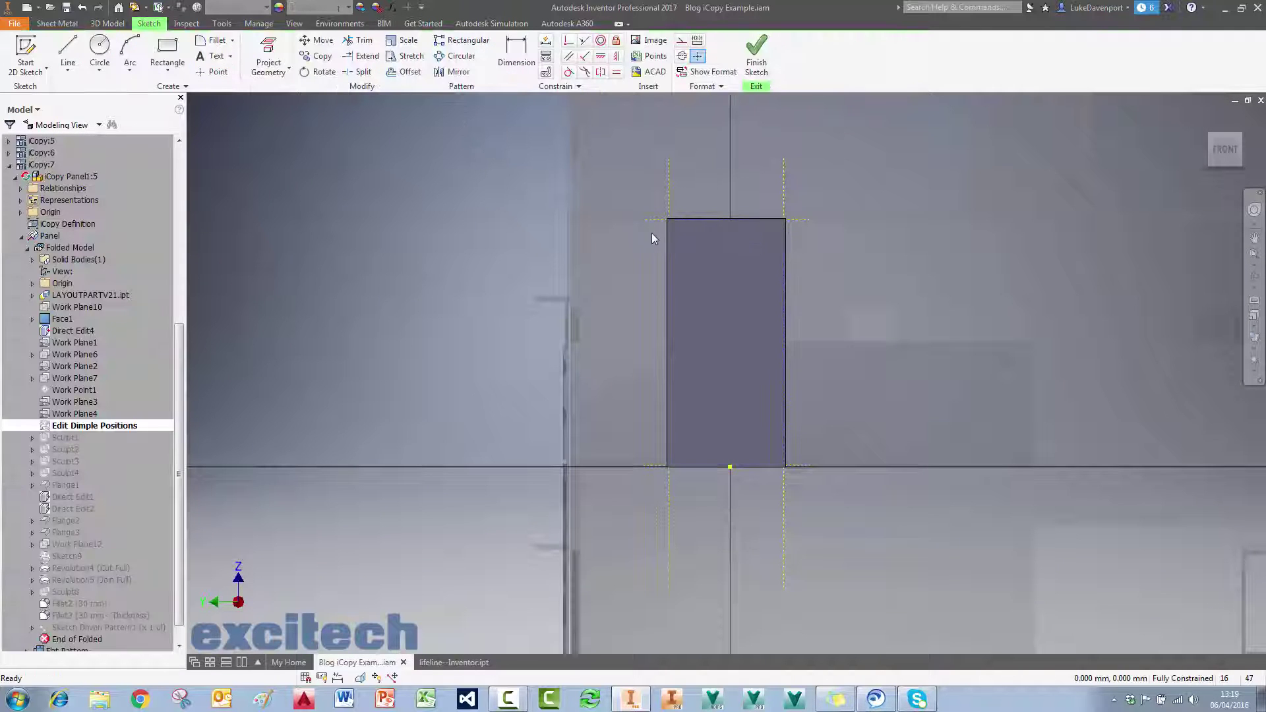
click(218, 71)
click(700, 267)
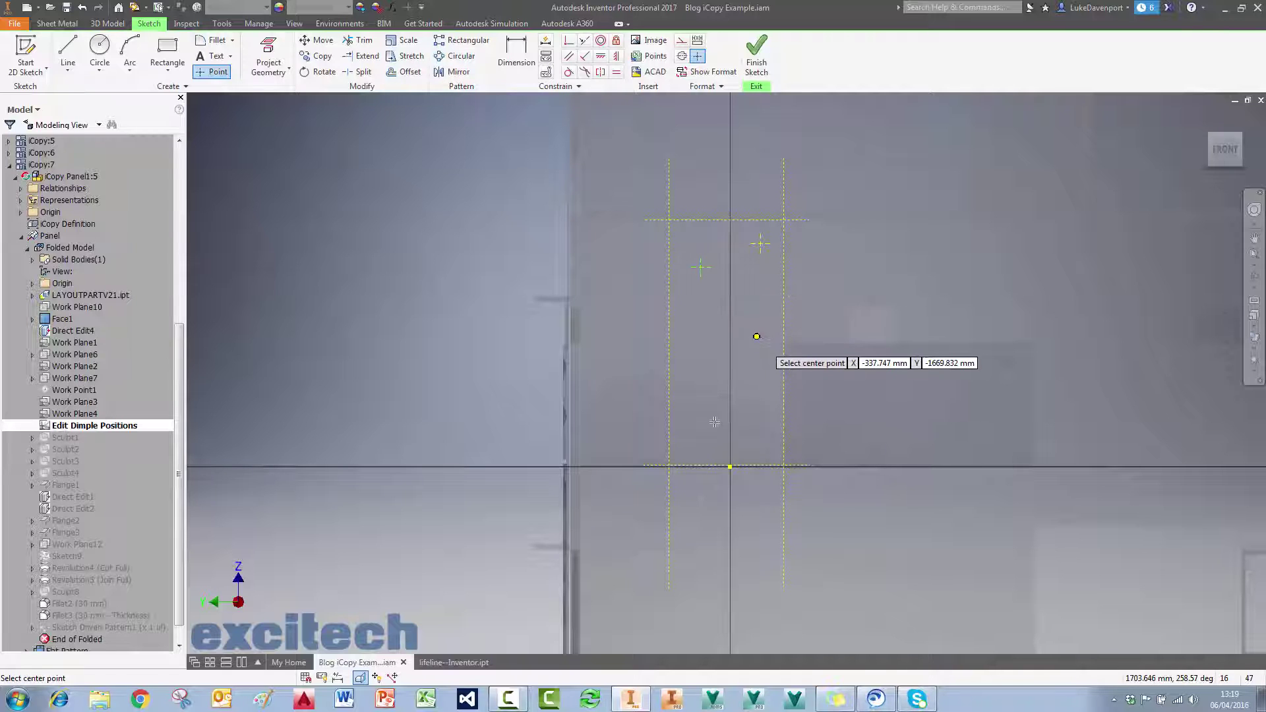
click(756, 53)
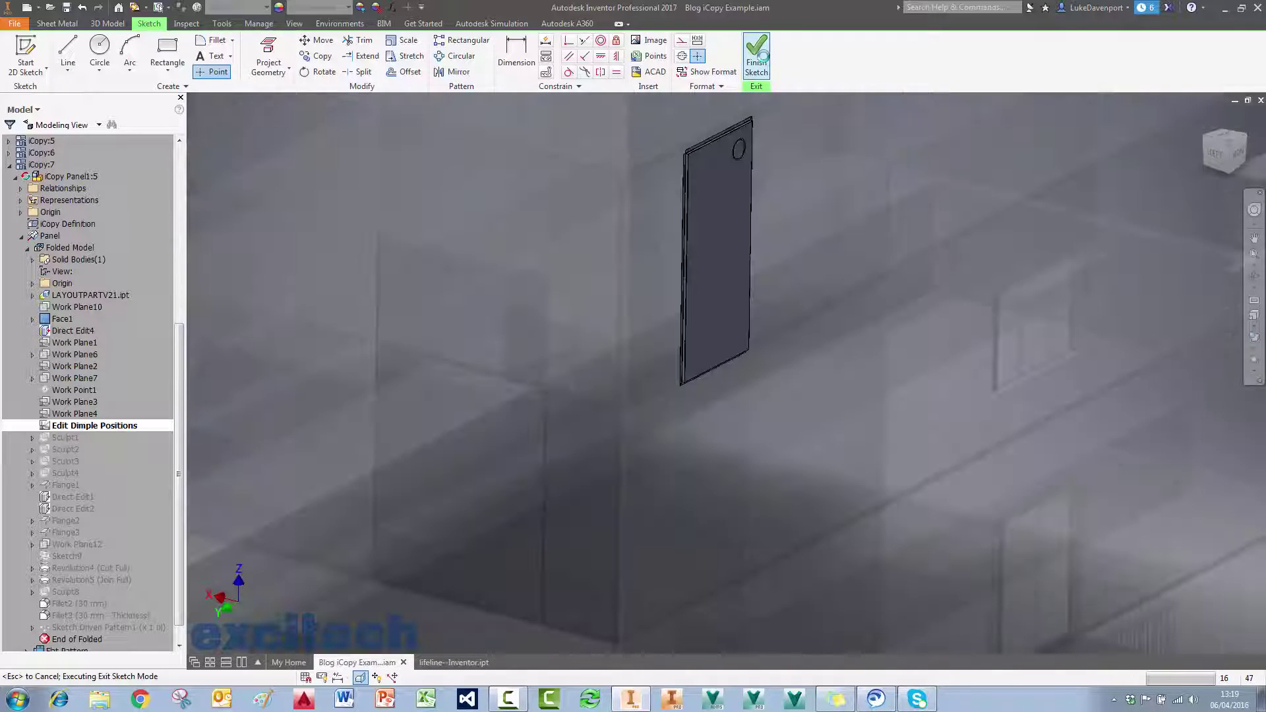
click(889, 49)
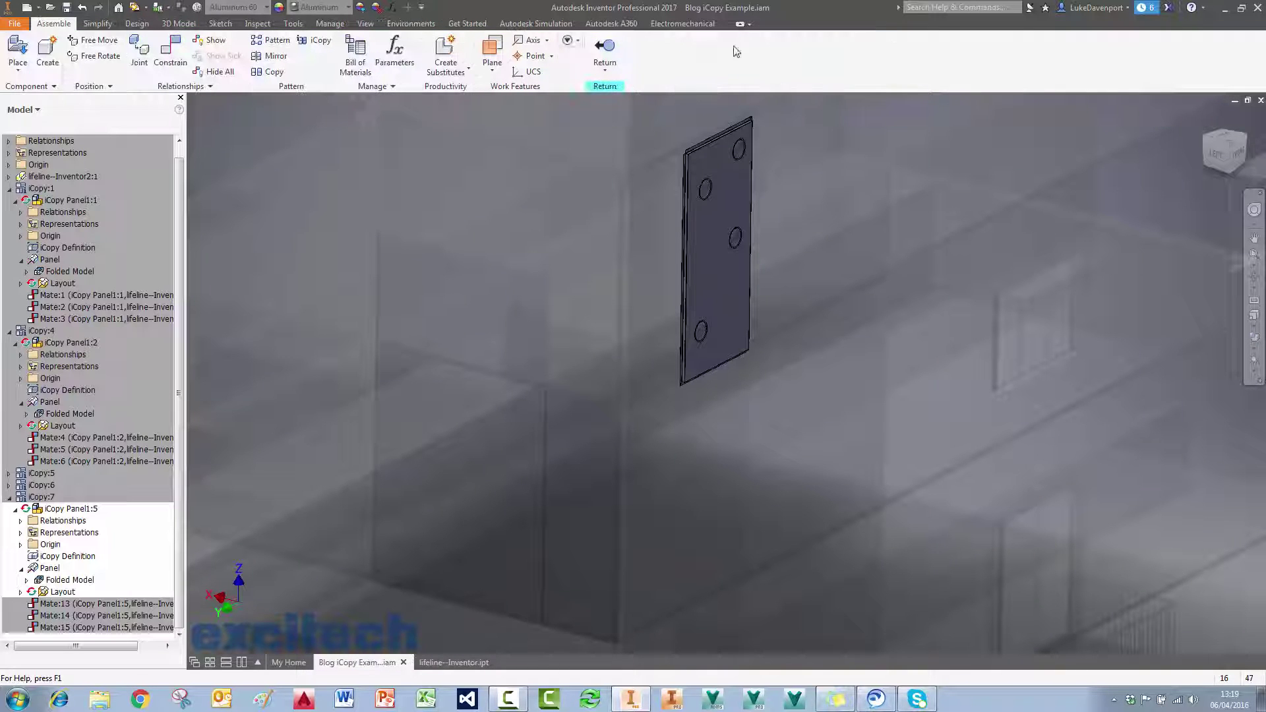
Step: Exit in-place editing and zoom out to frame the whole building with its five iCopy panels
click(602, 47)
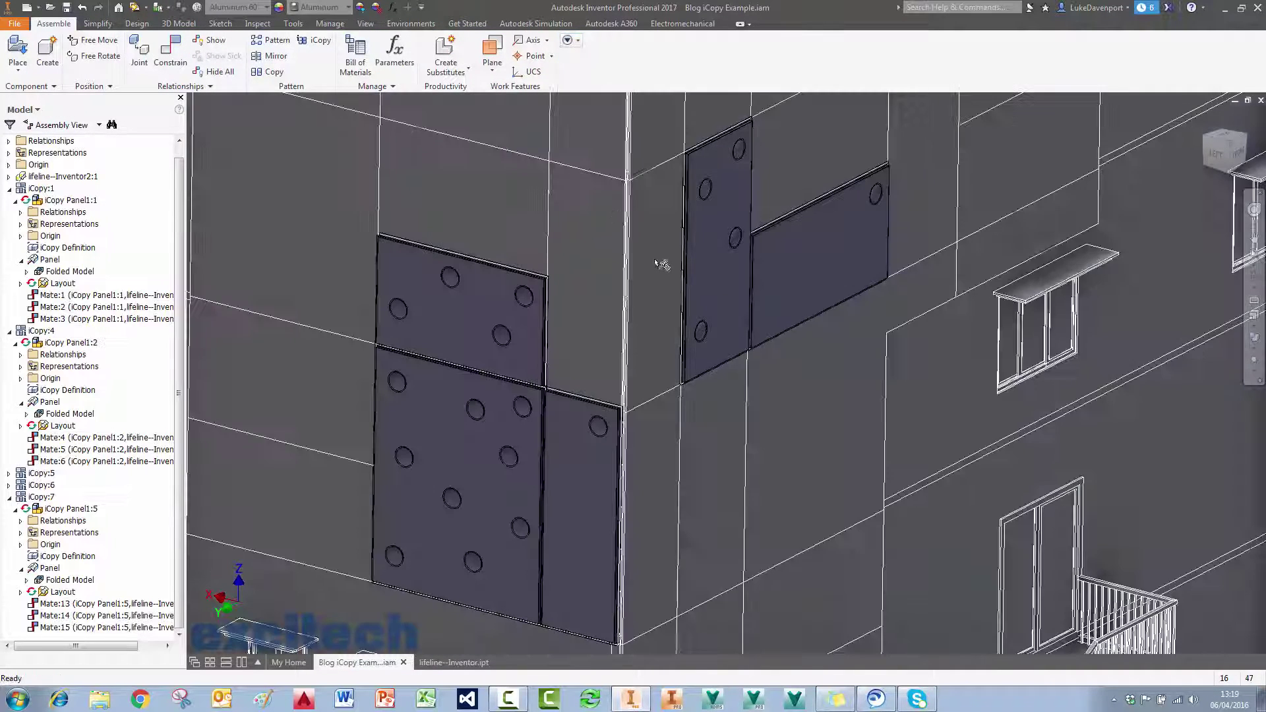
middle_drag(606, 207, 615, 211)
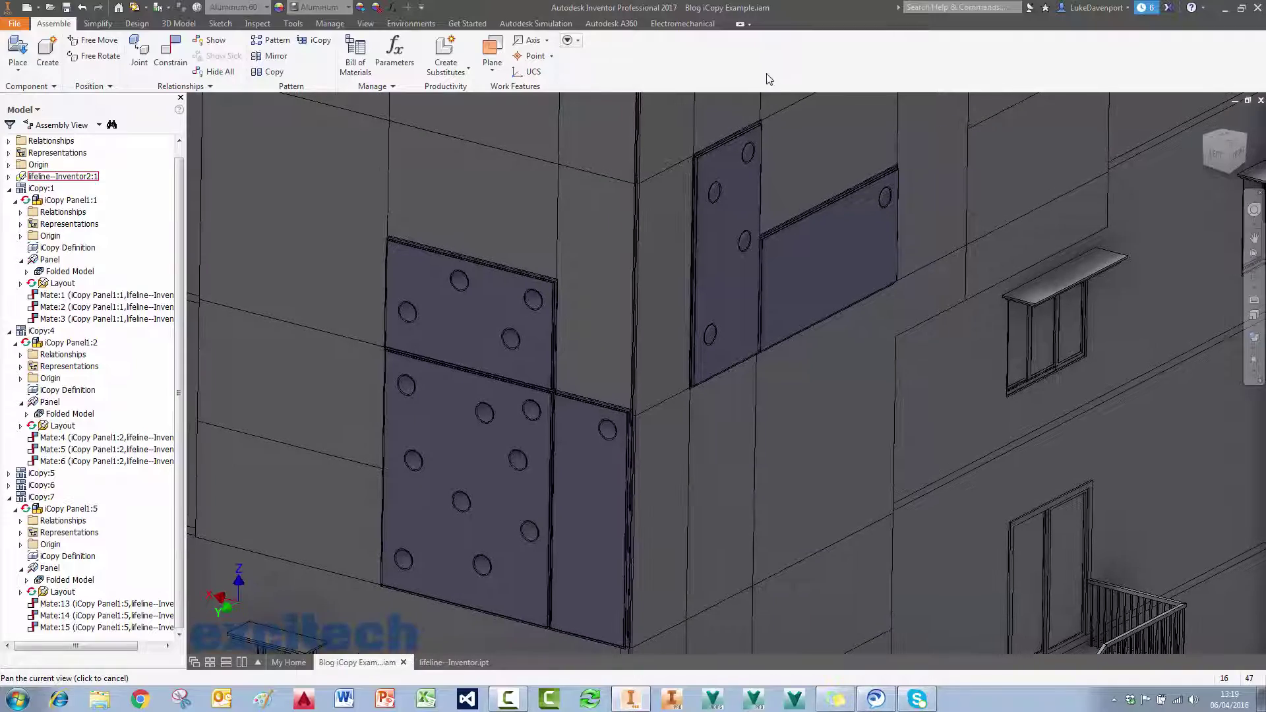
scroll(763, 68, down, 4)
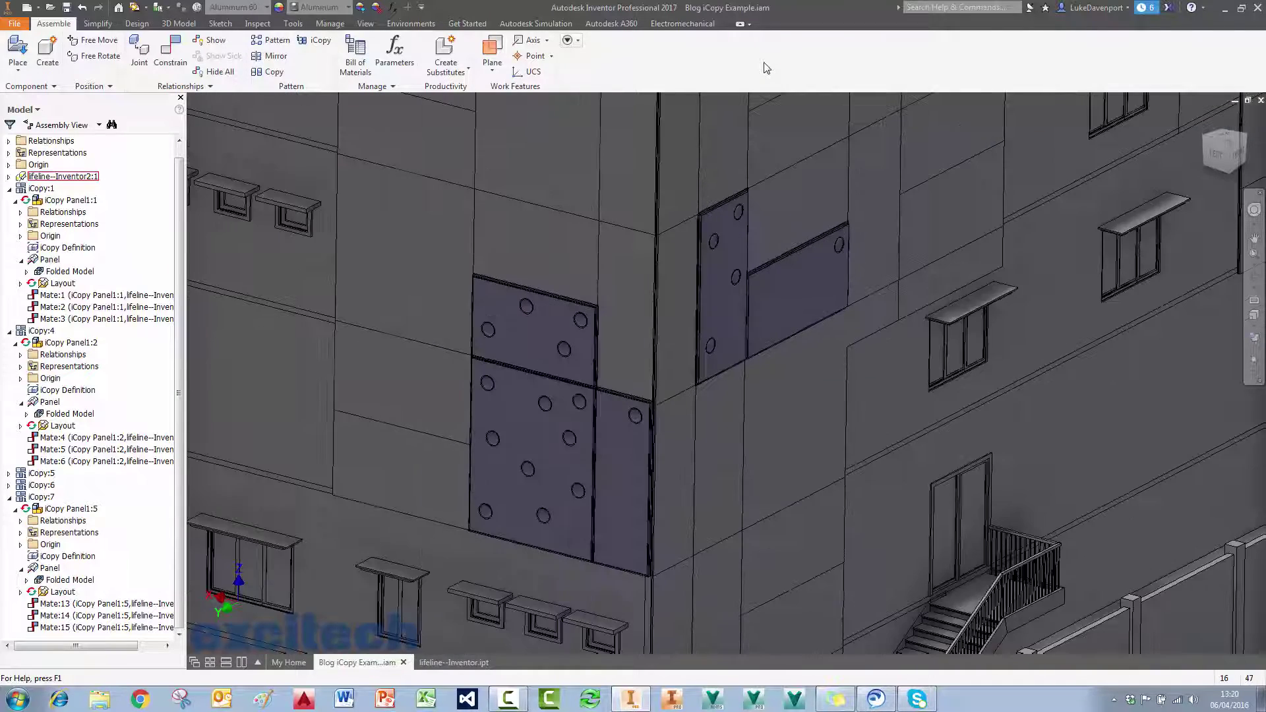
scroll(766, 69, down, 5)
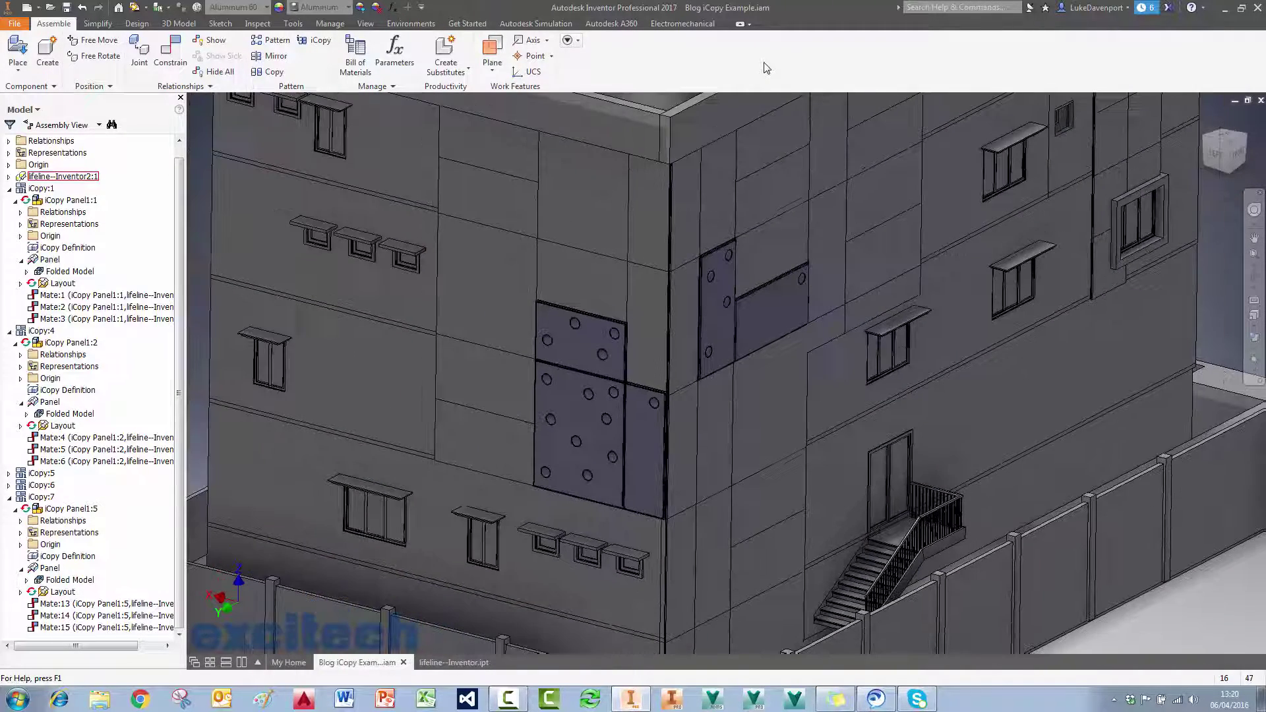
scroll(766, 68, down, 3)
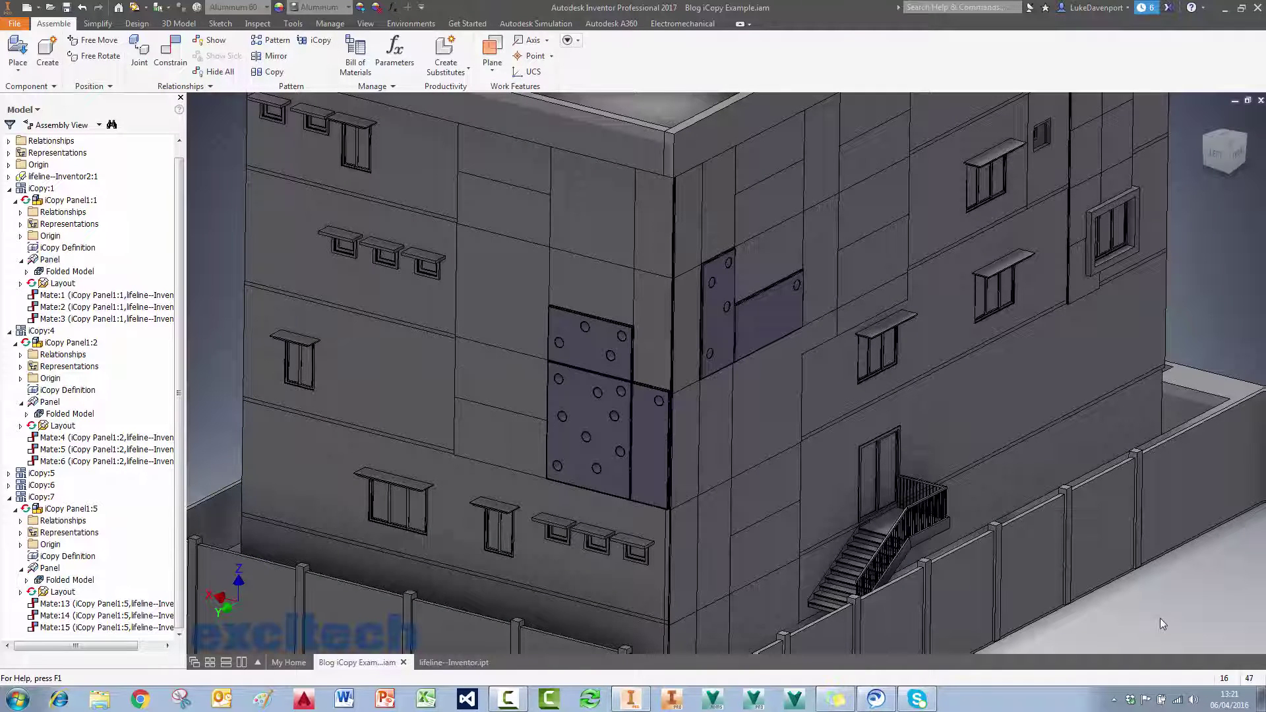
Step: Open Panel Start.ipt from Recent Documents and dismiss the deferred flat pattern warning
click(14, 23)
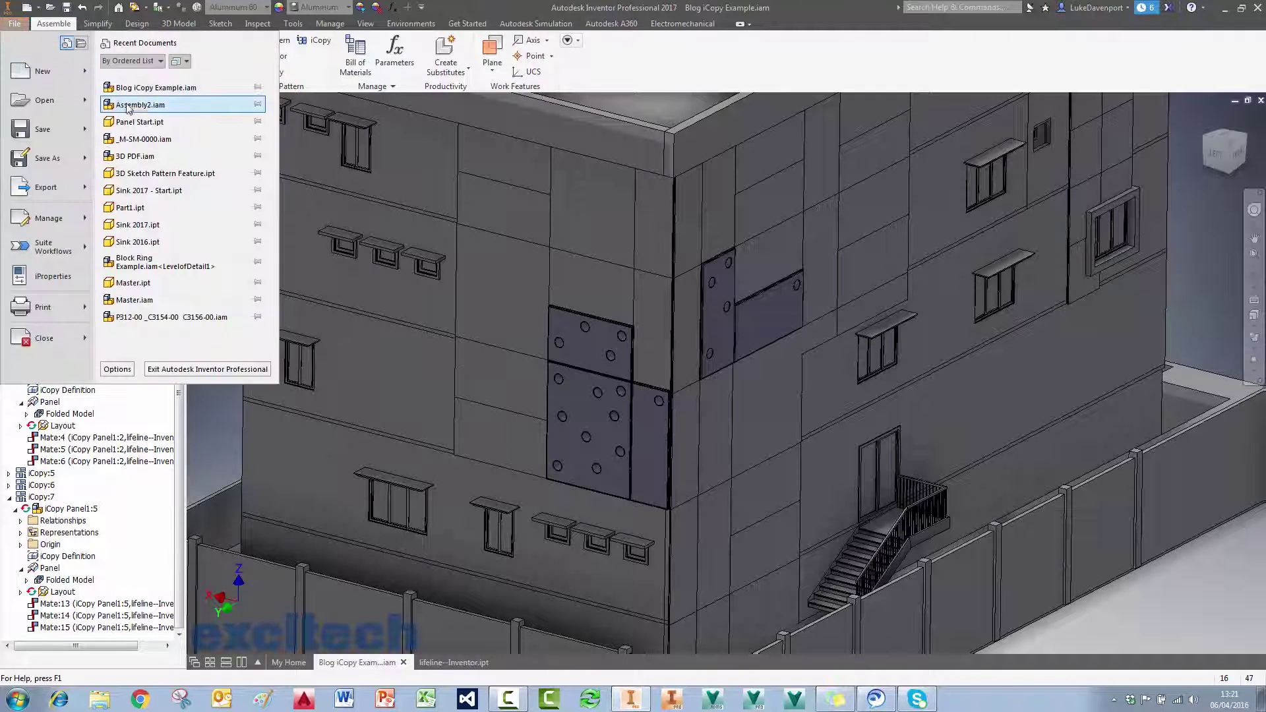
click(140, 123)
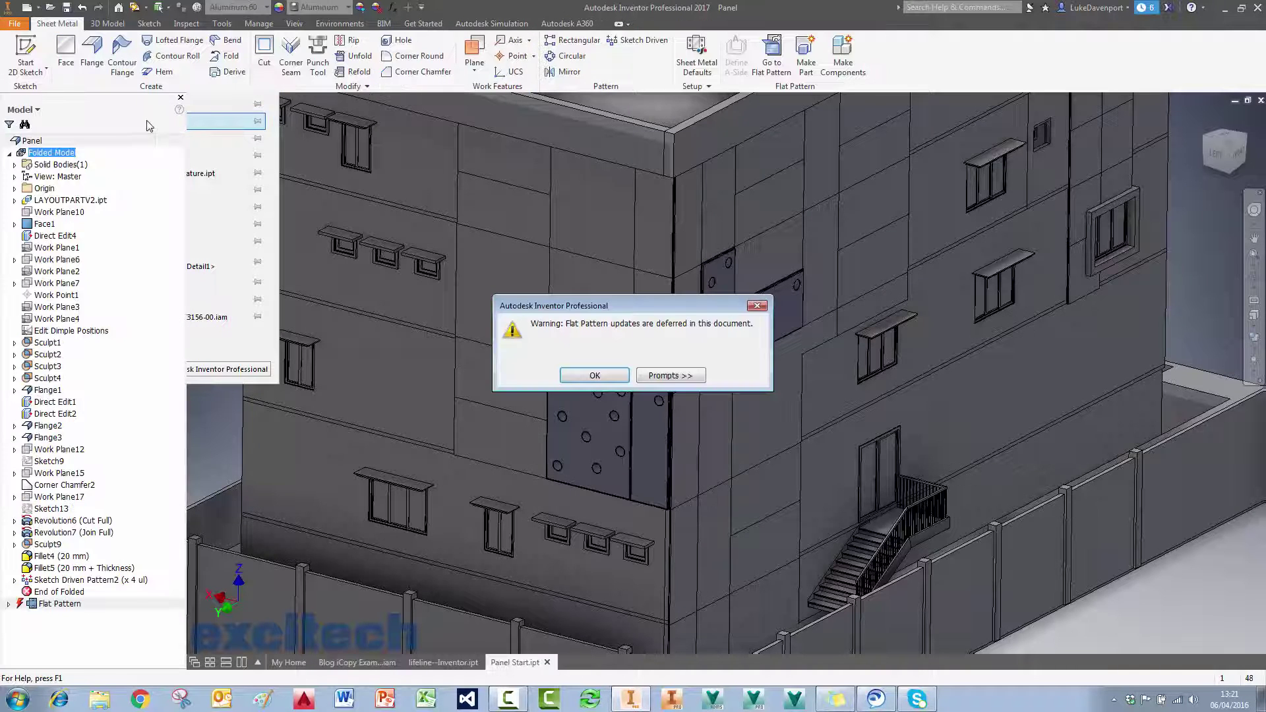
drag(619, 289, 629, 262)
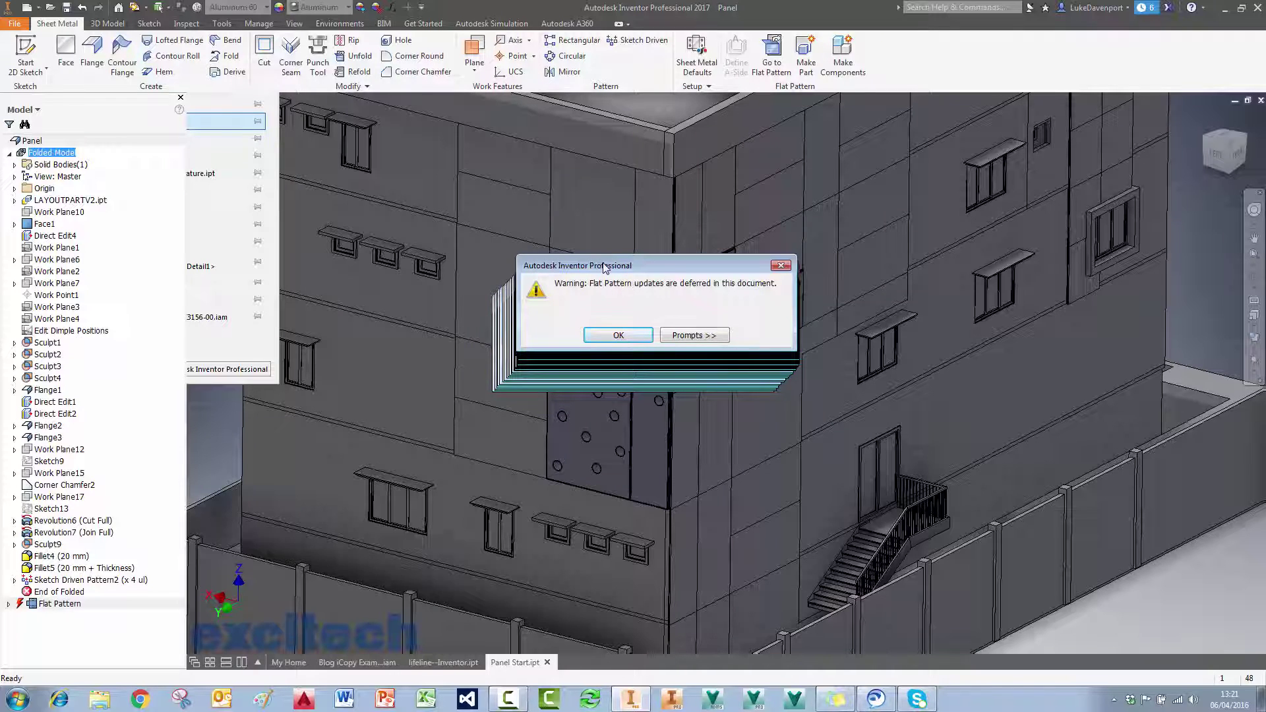
drag(603, 264, 596, 277)
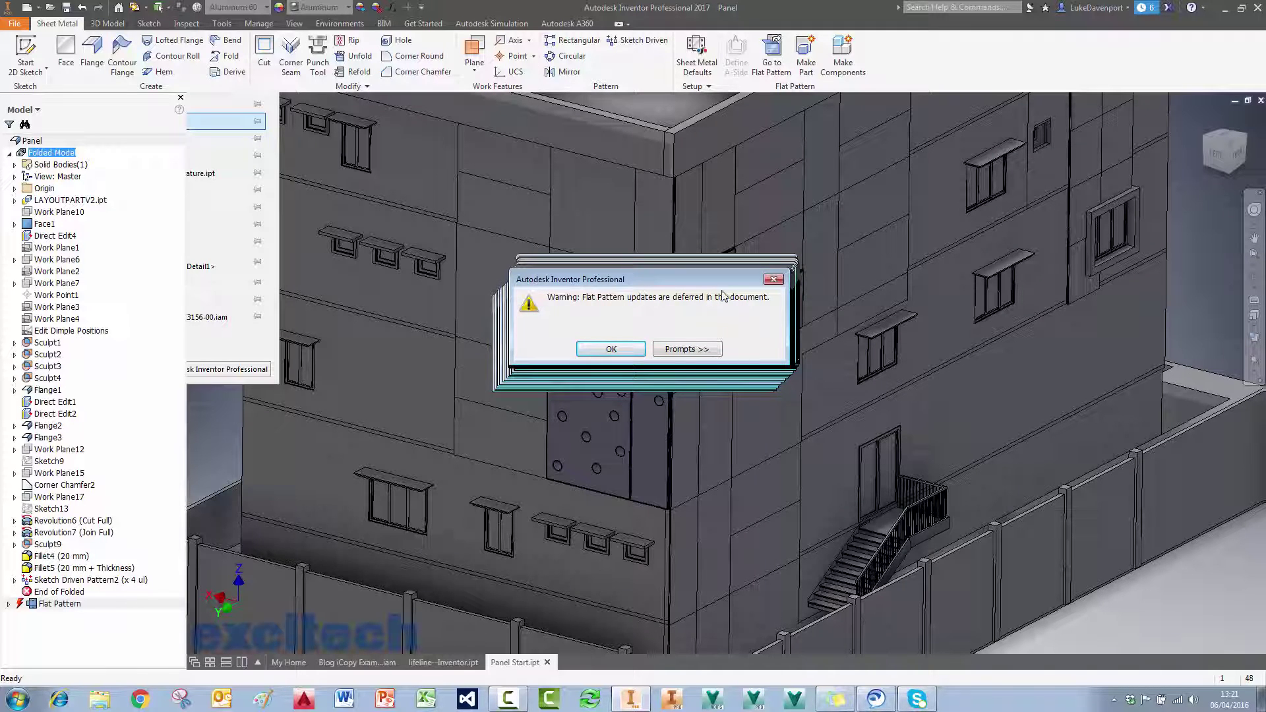
click(623, 350)
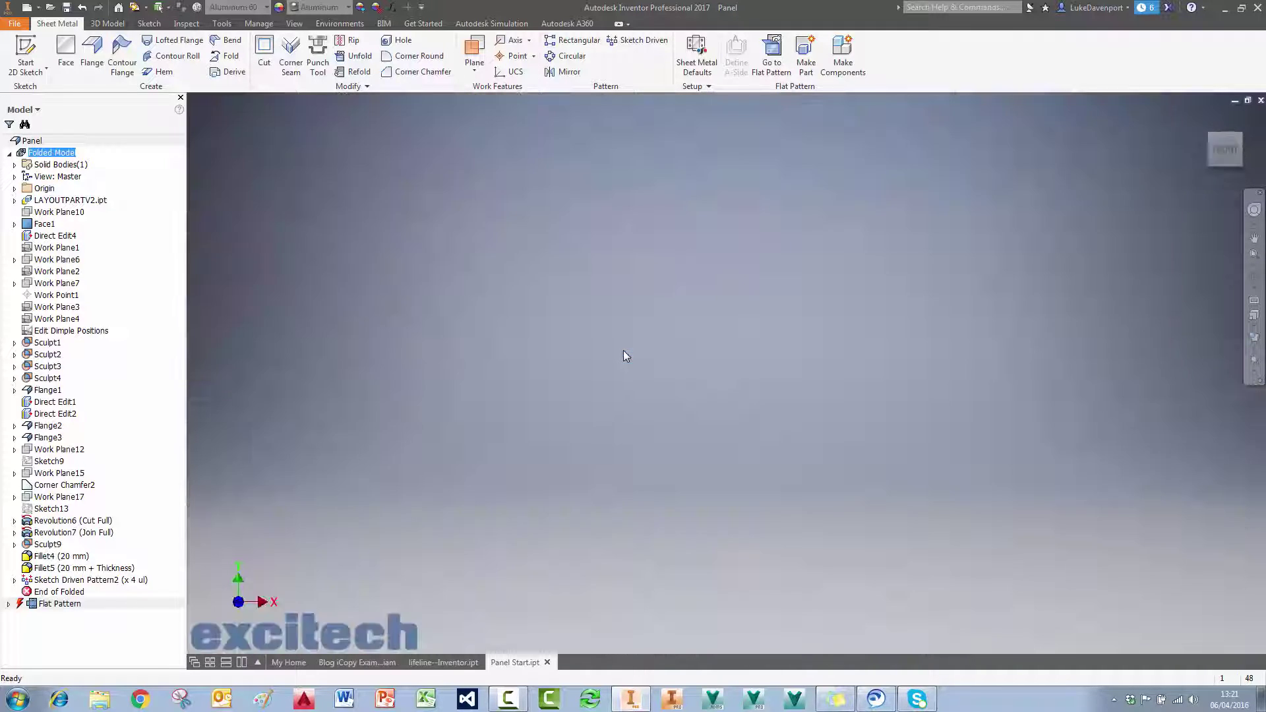
Step: Uncheck Defer Update on Flat Pattern and display the flattened panel with four dimples
right_click(70, 603)
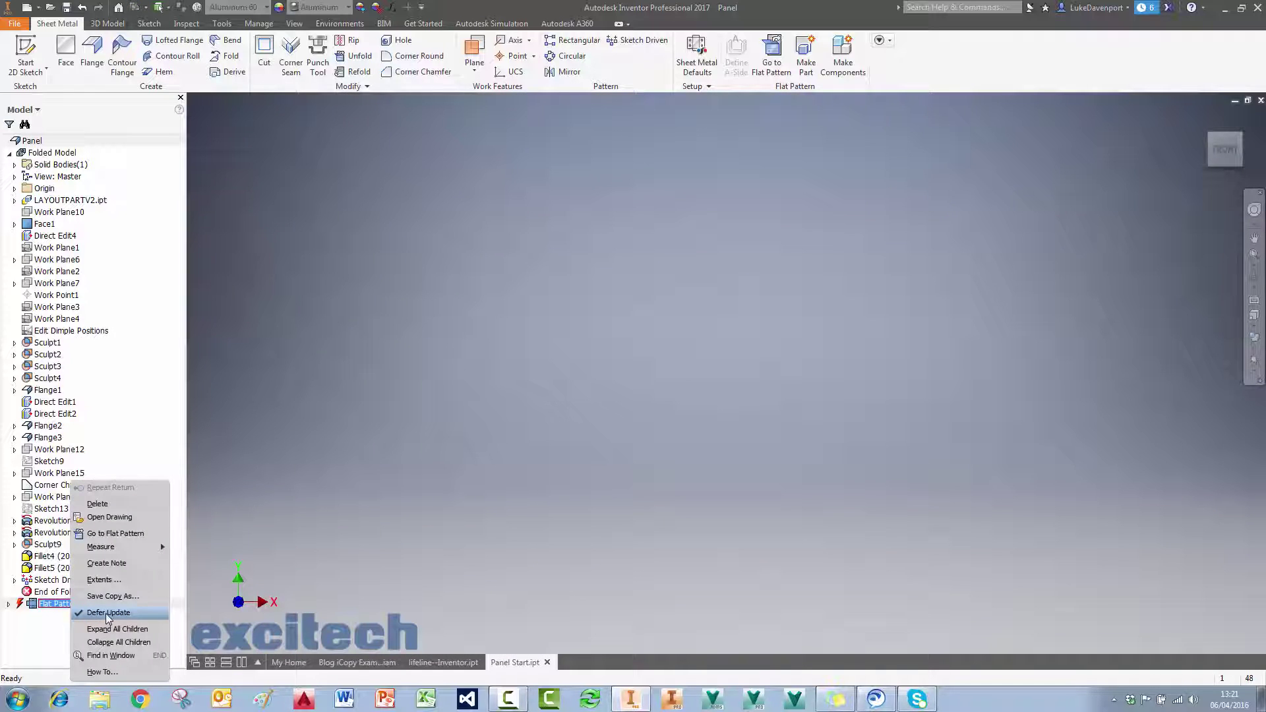
click(108, 613)
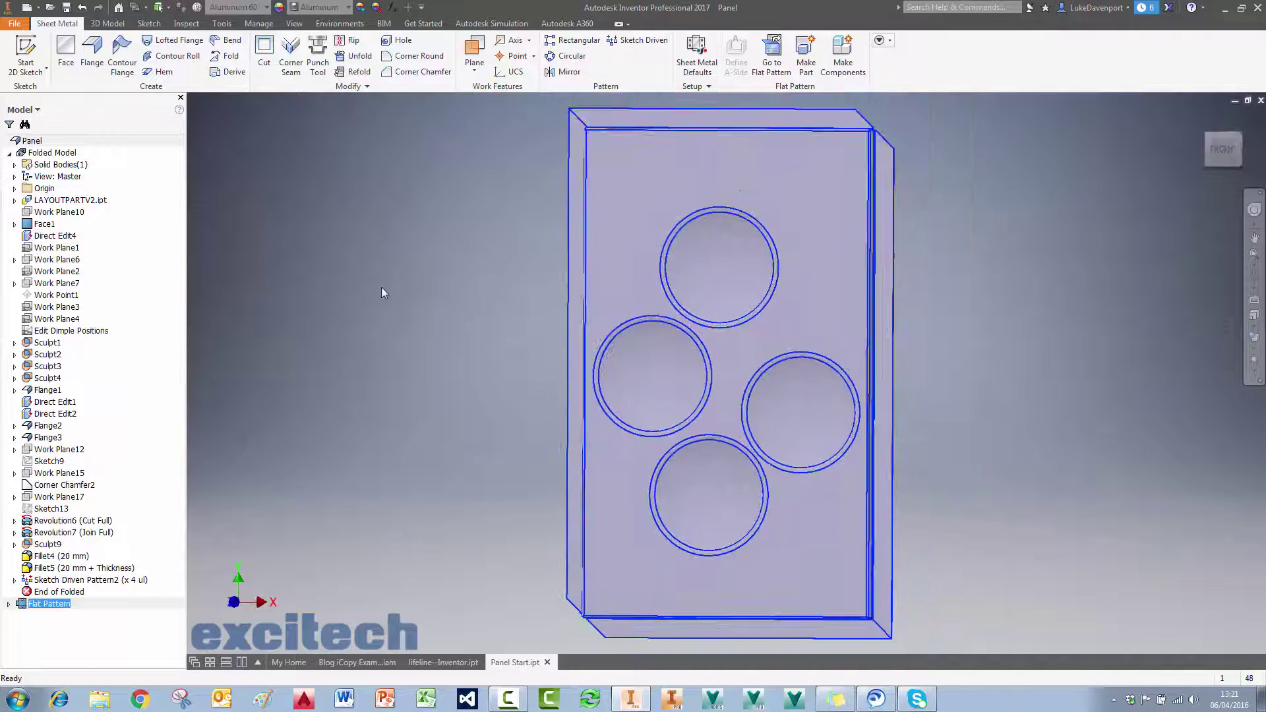
click(380, 287)
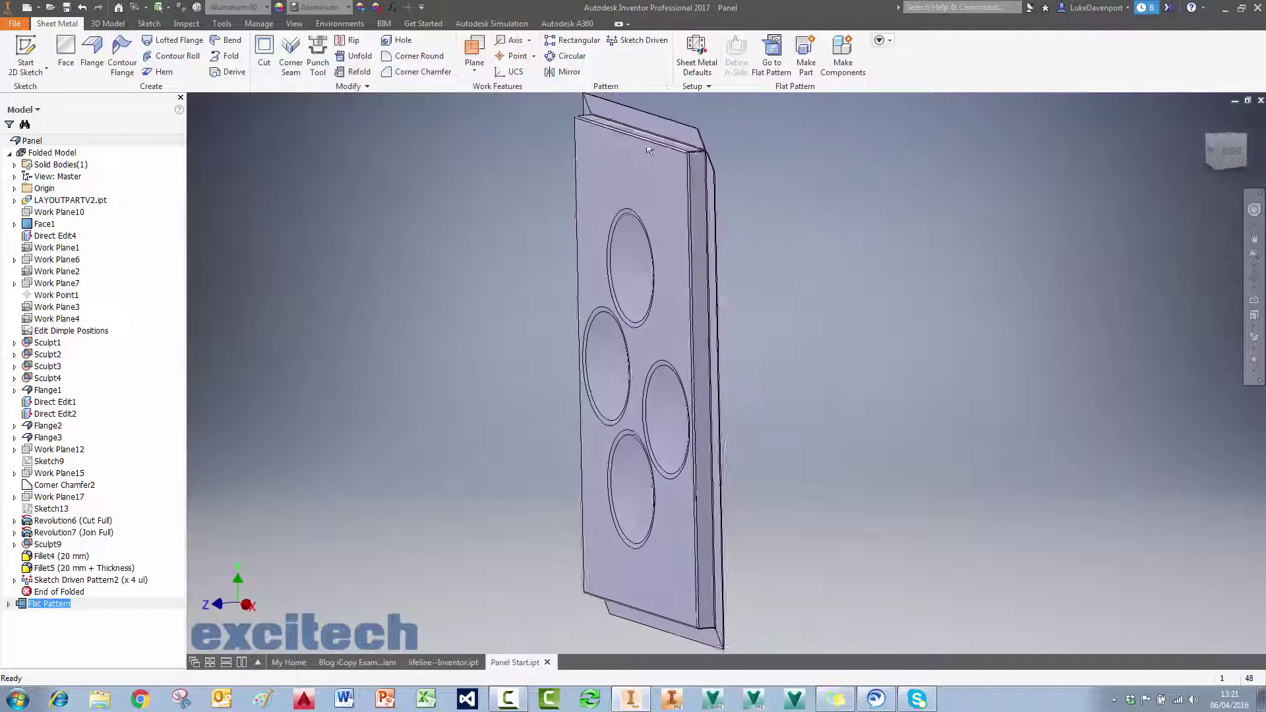
click(770, 59)
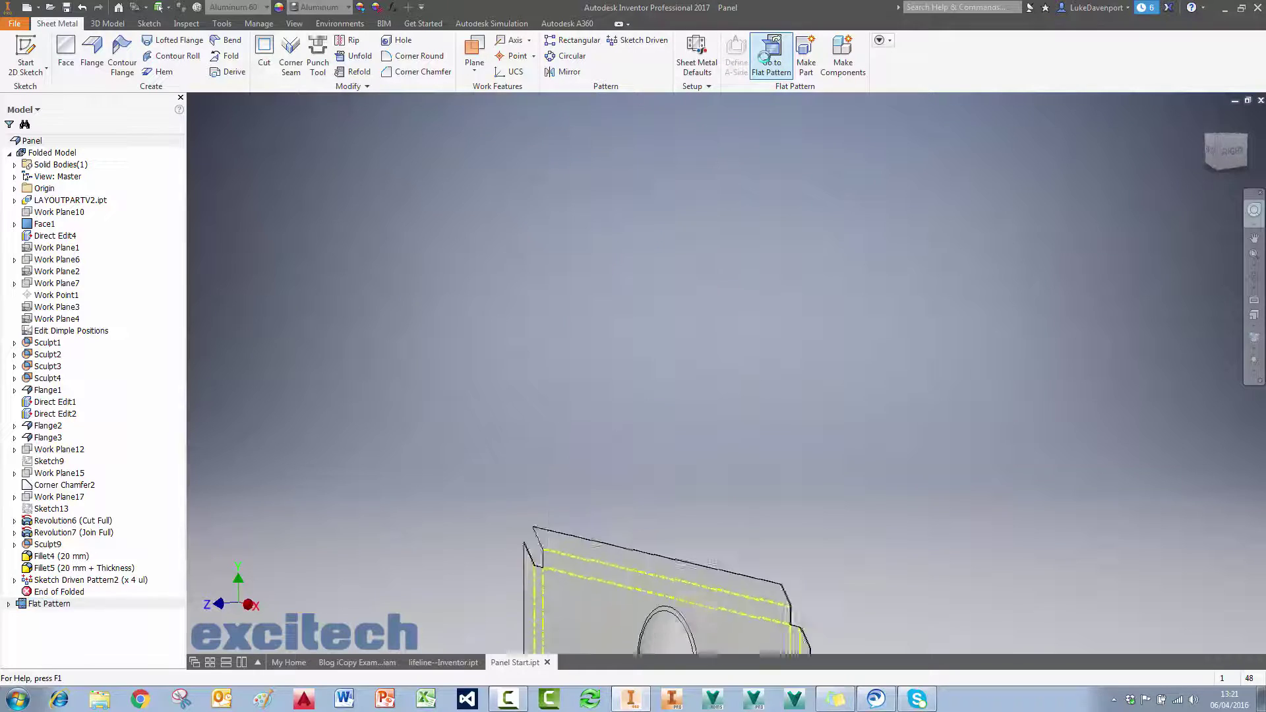